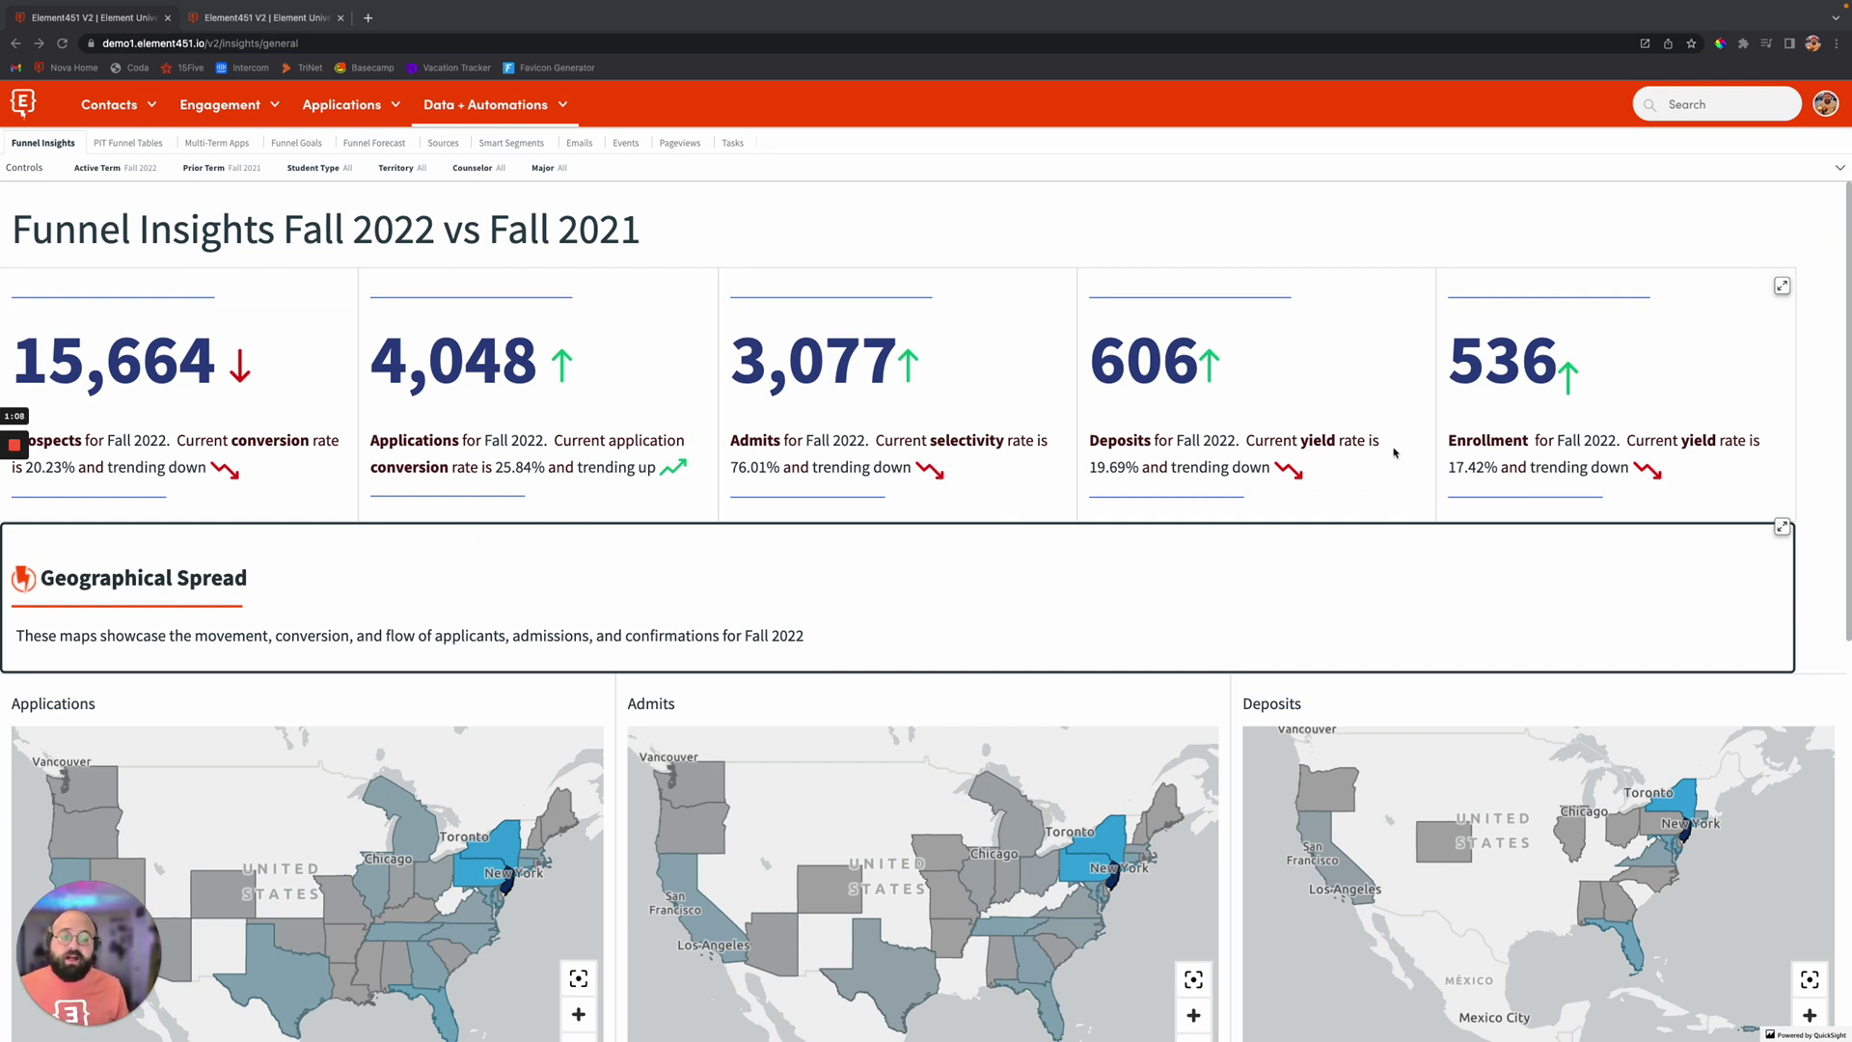
Expand the dashboard filter controls and look over the Active Term list without changing it
{"action": "scroll", "coordinate": [872, 575], "scroll_direction": "down", "scroll_amount": 3}
{"action": "scroll", "coordinate": [671, 762], "scroll_direction": "up", "scroll_amount": 2}
{"action": "scroll", "coordinate": [670, 762], "scroll_direction": "up", "scroll_amount": 2}
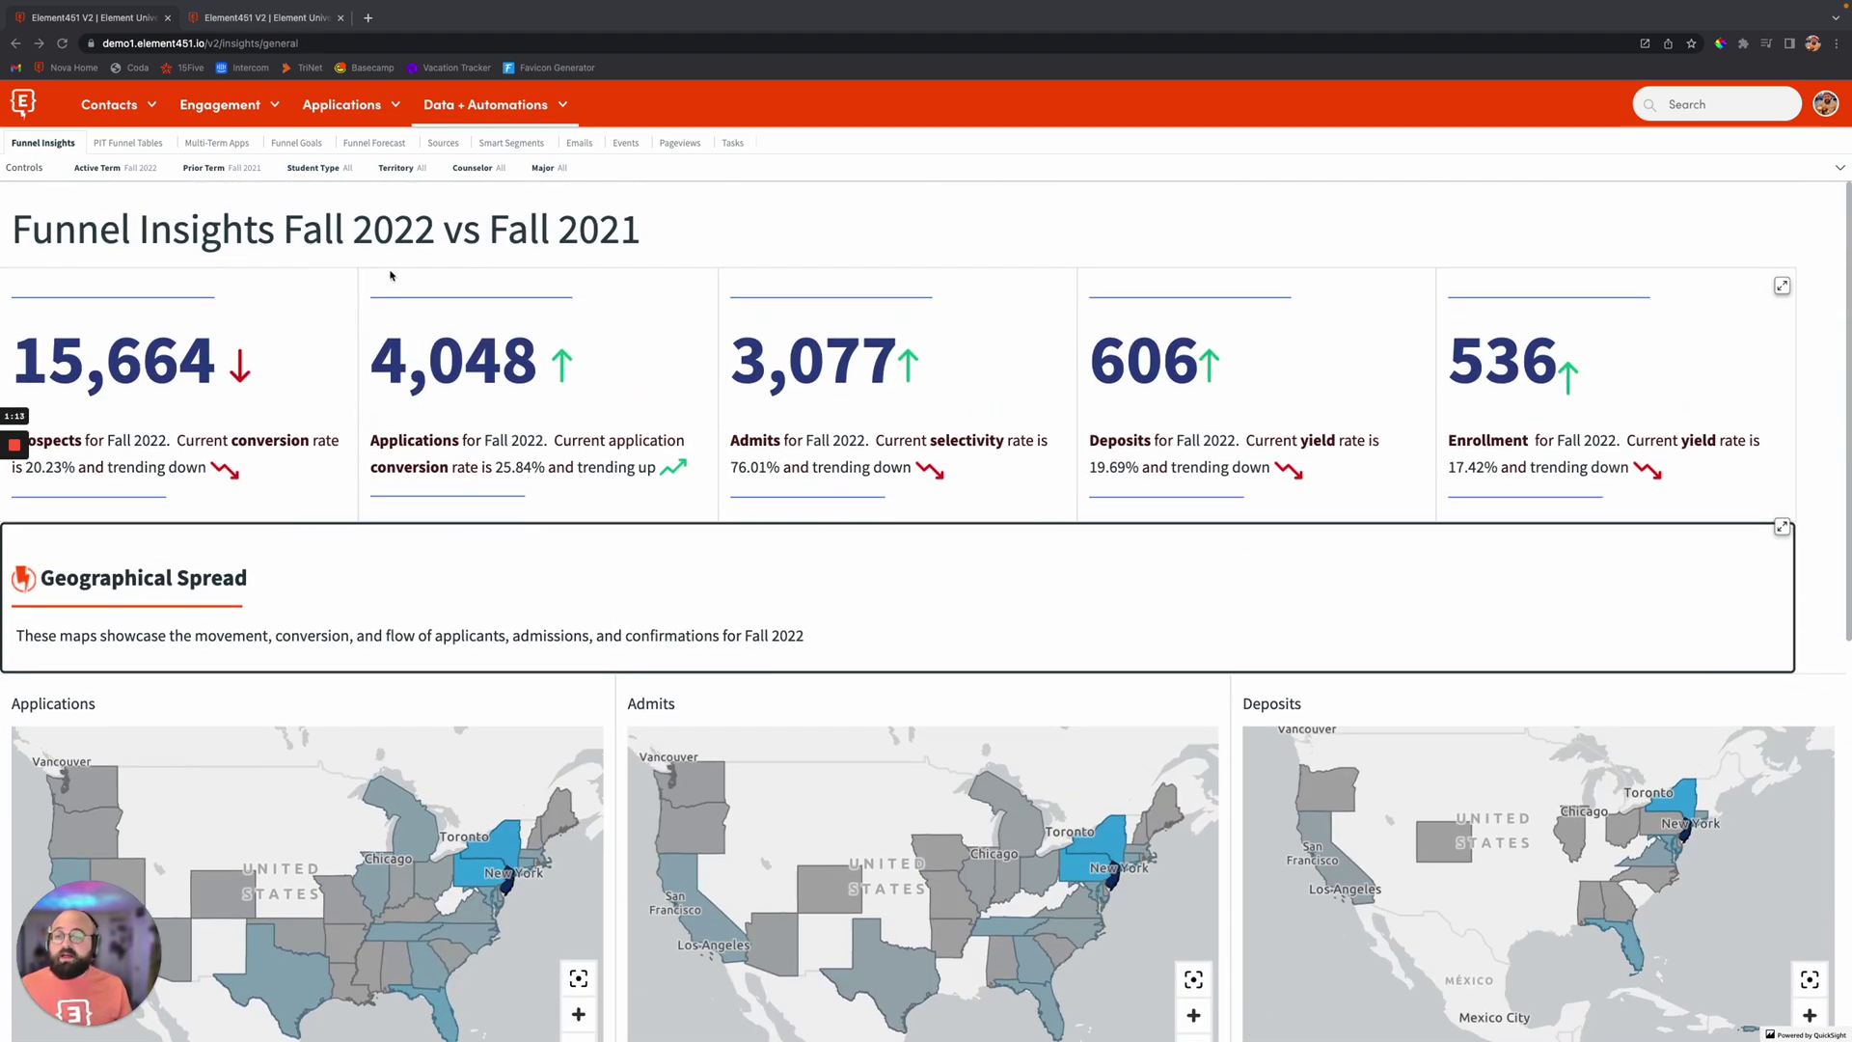
{"action": "left_click", "coordinate": [633, 174]}
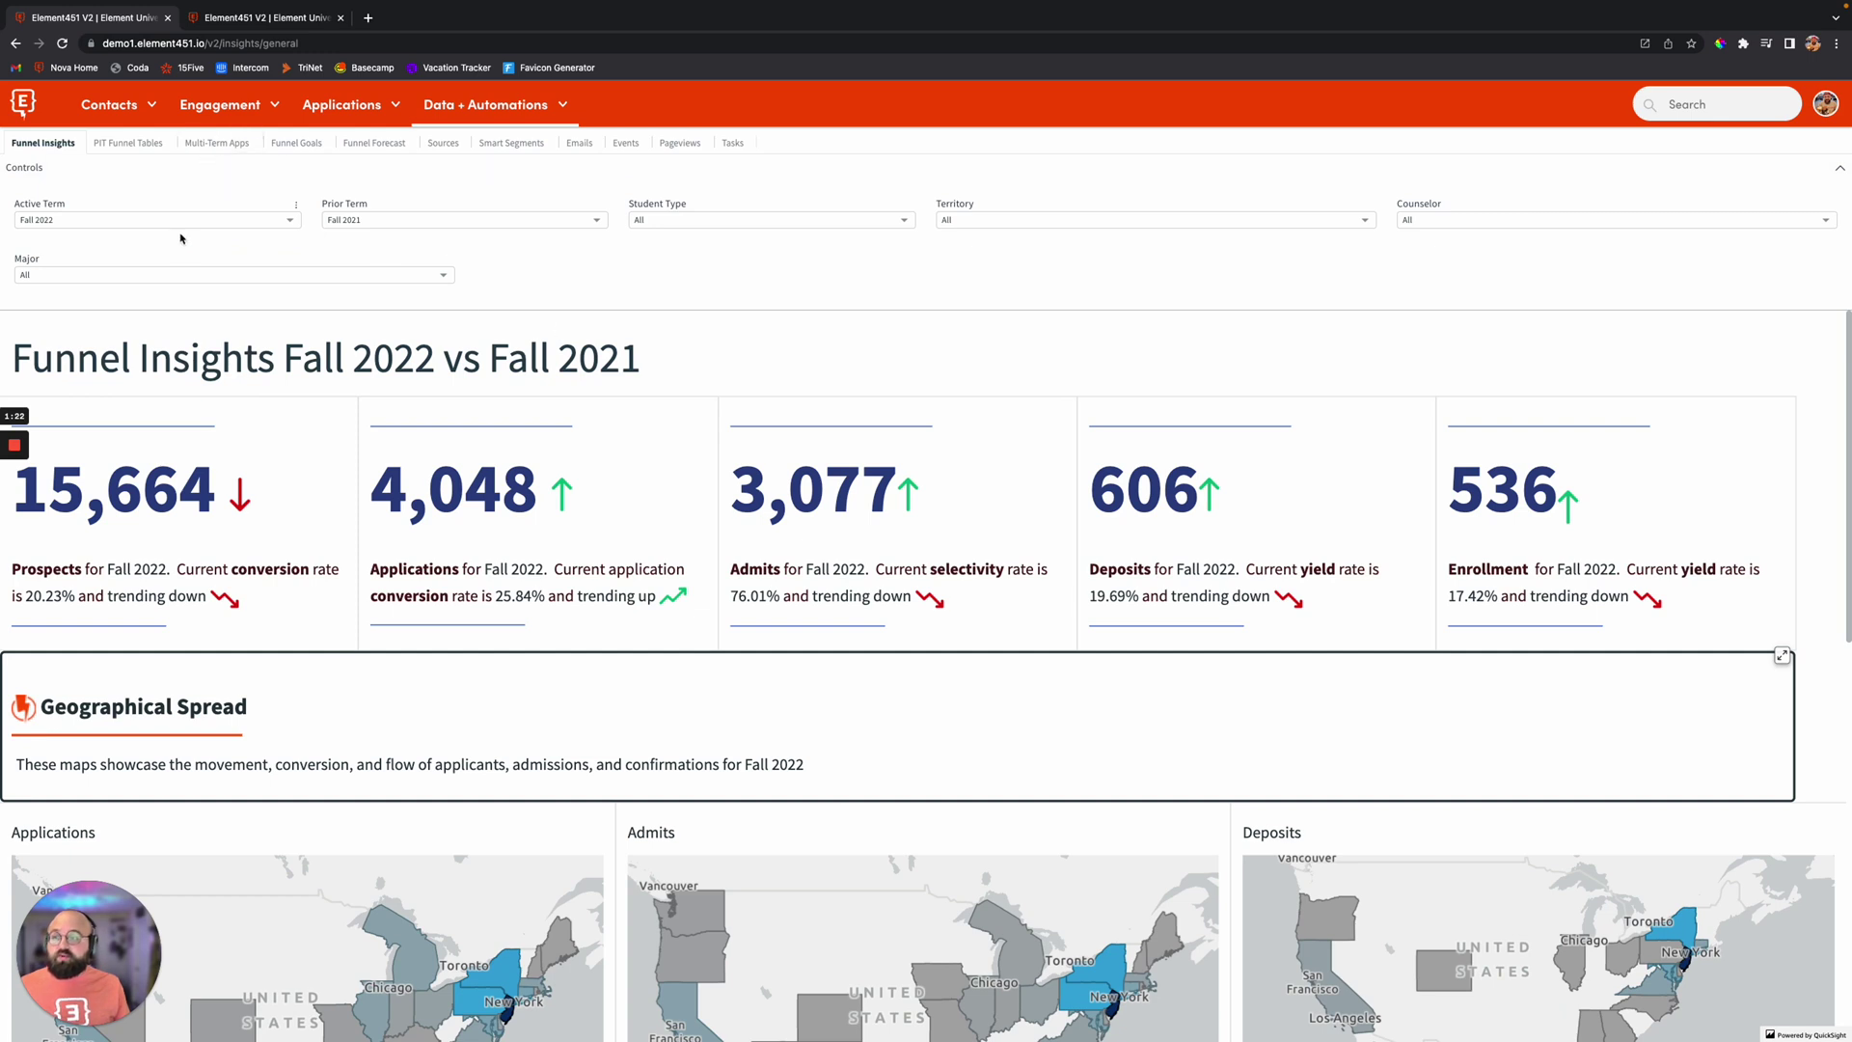
{"action": "left_click", "coordinate": [119, 224]}
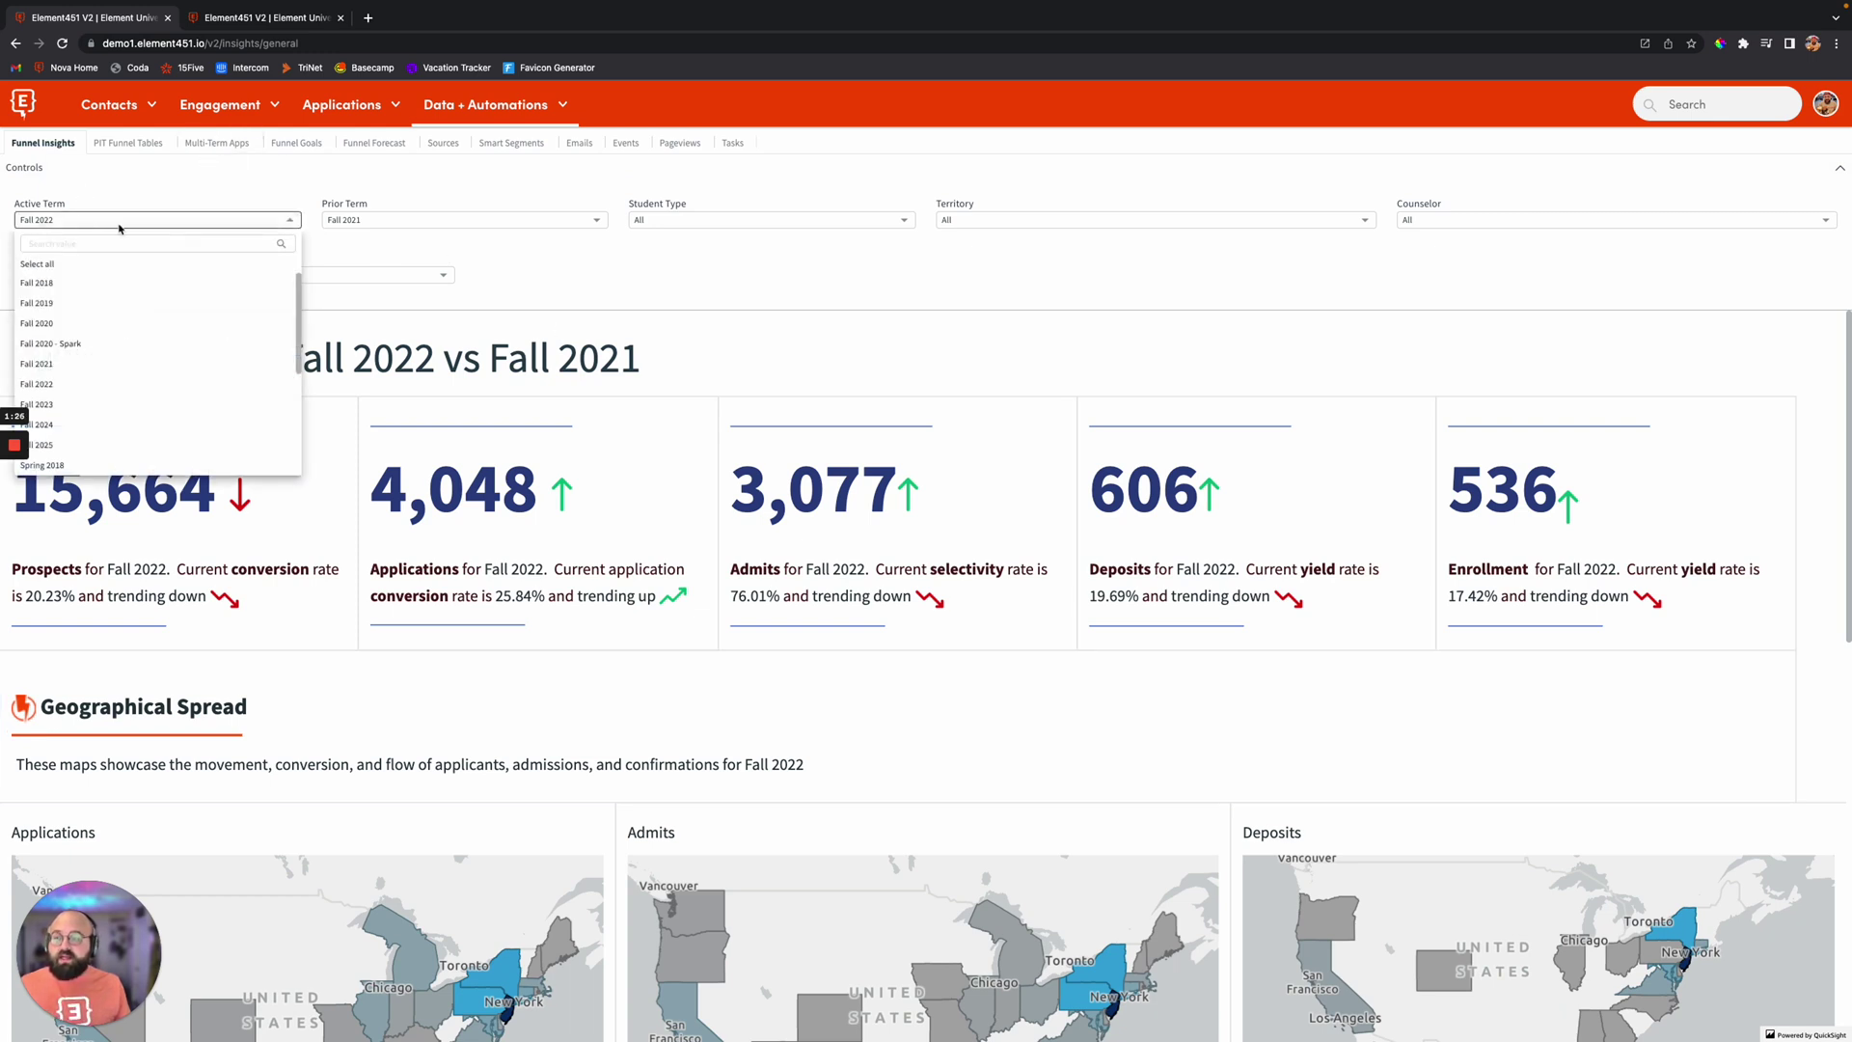
{"action": "scroll", "coordinate": [169, 359], "scroll_direction": "down", "scroll_amount": 4}
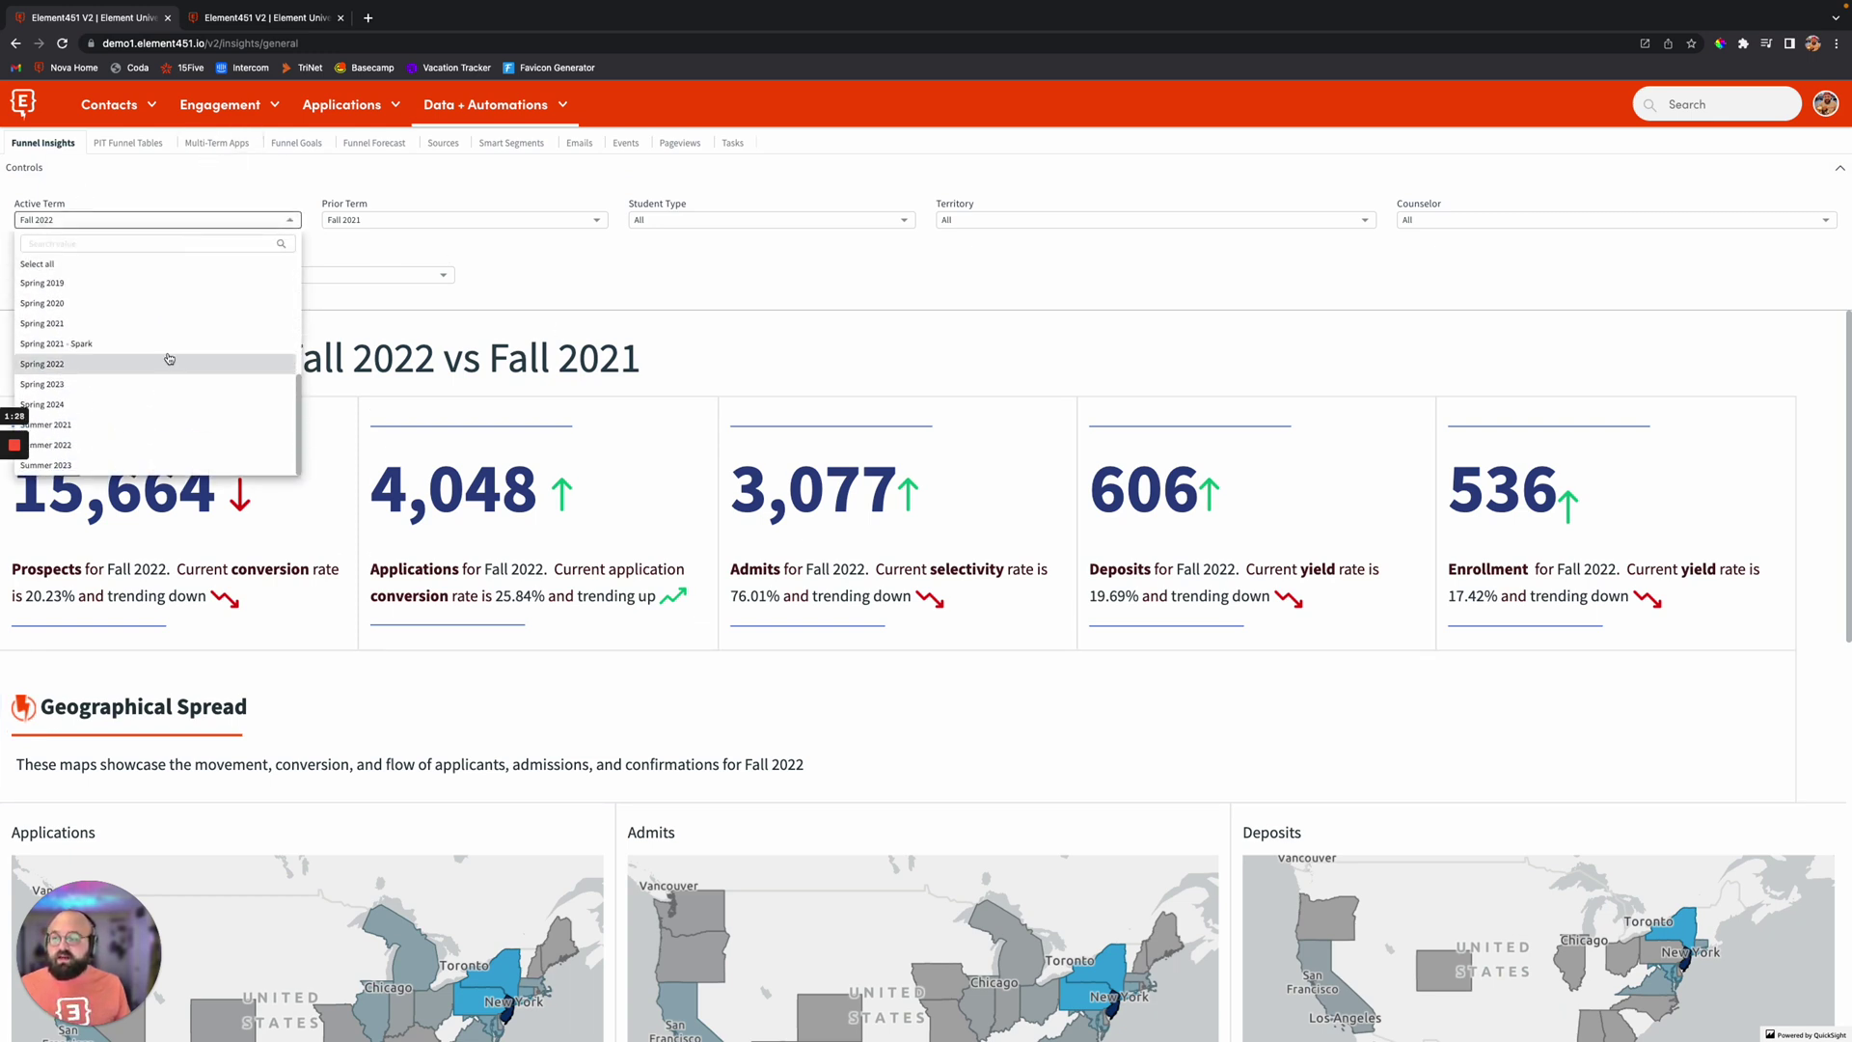
{"action": "scroll", "coordinate": [167, 357], "scroll_direction": "up", "scroll_amount": 5}
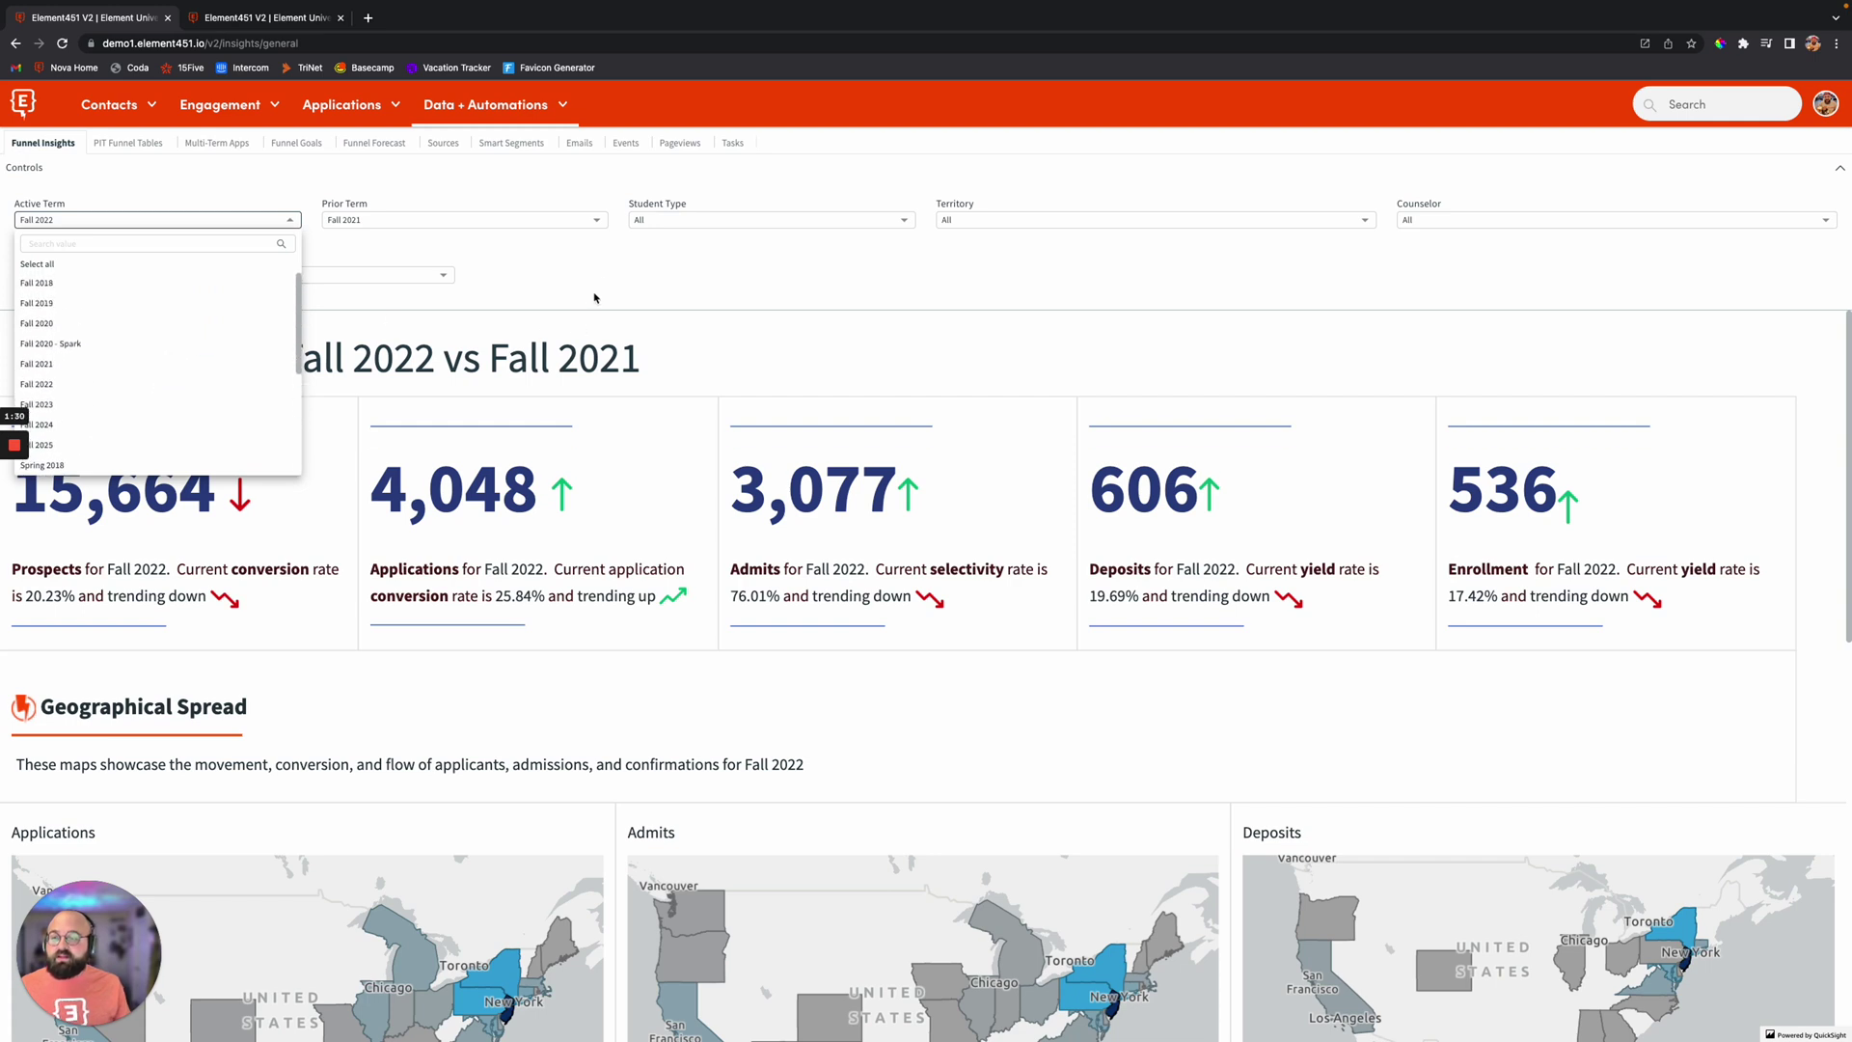
{"action": "left_click", "coordinate": [313, 204]}
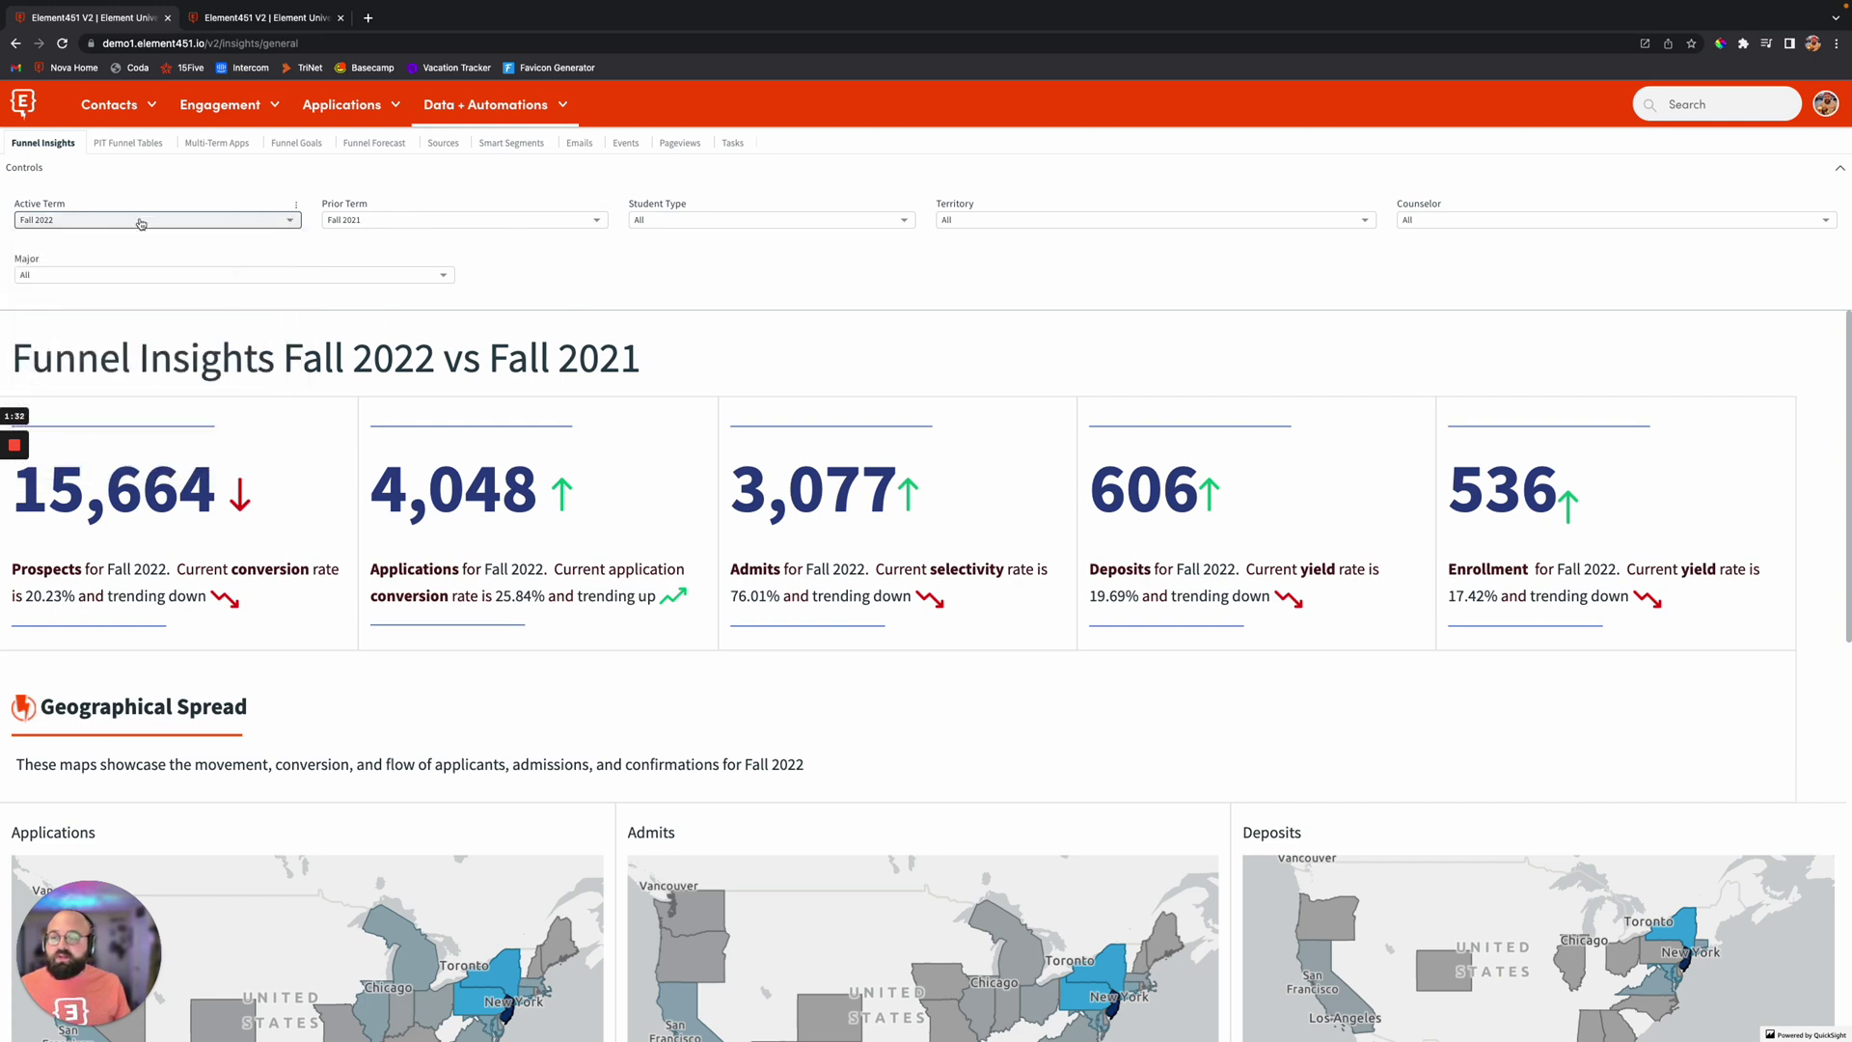
Limit the Student Type filter to Freshman only, giving 15,209 prospects and 415 enrollments
{"action": "left_click", "coordinate": [767, 228]}
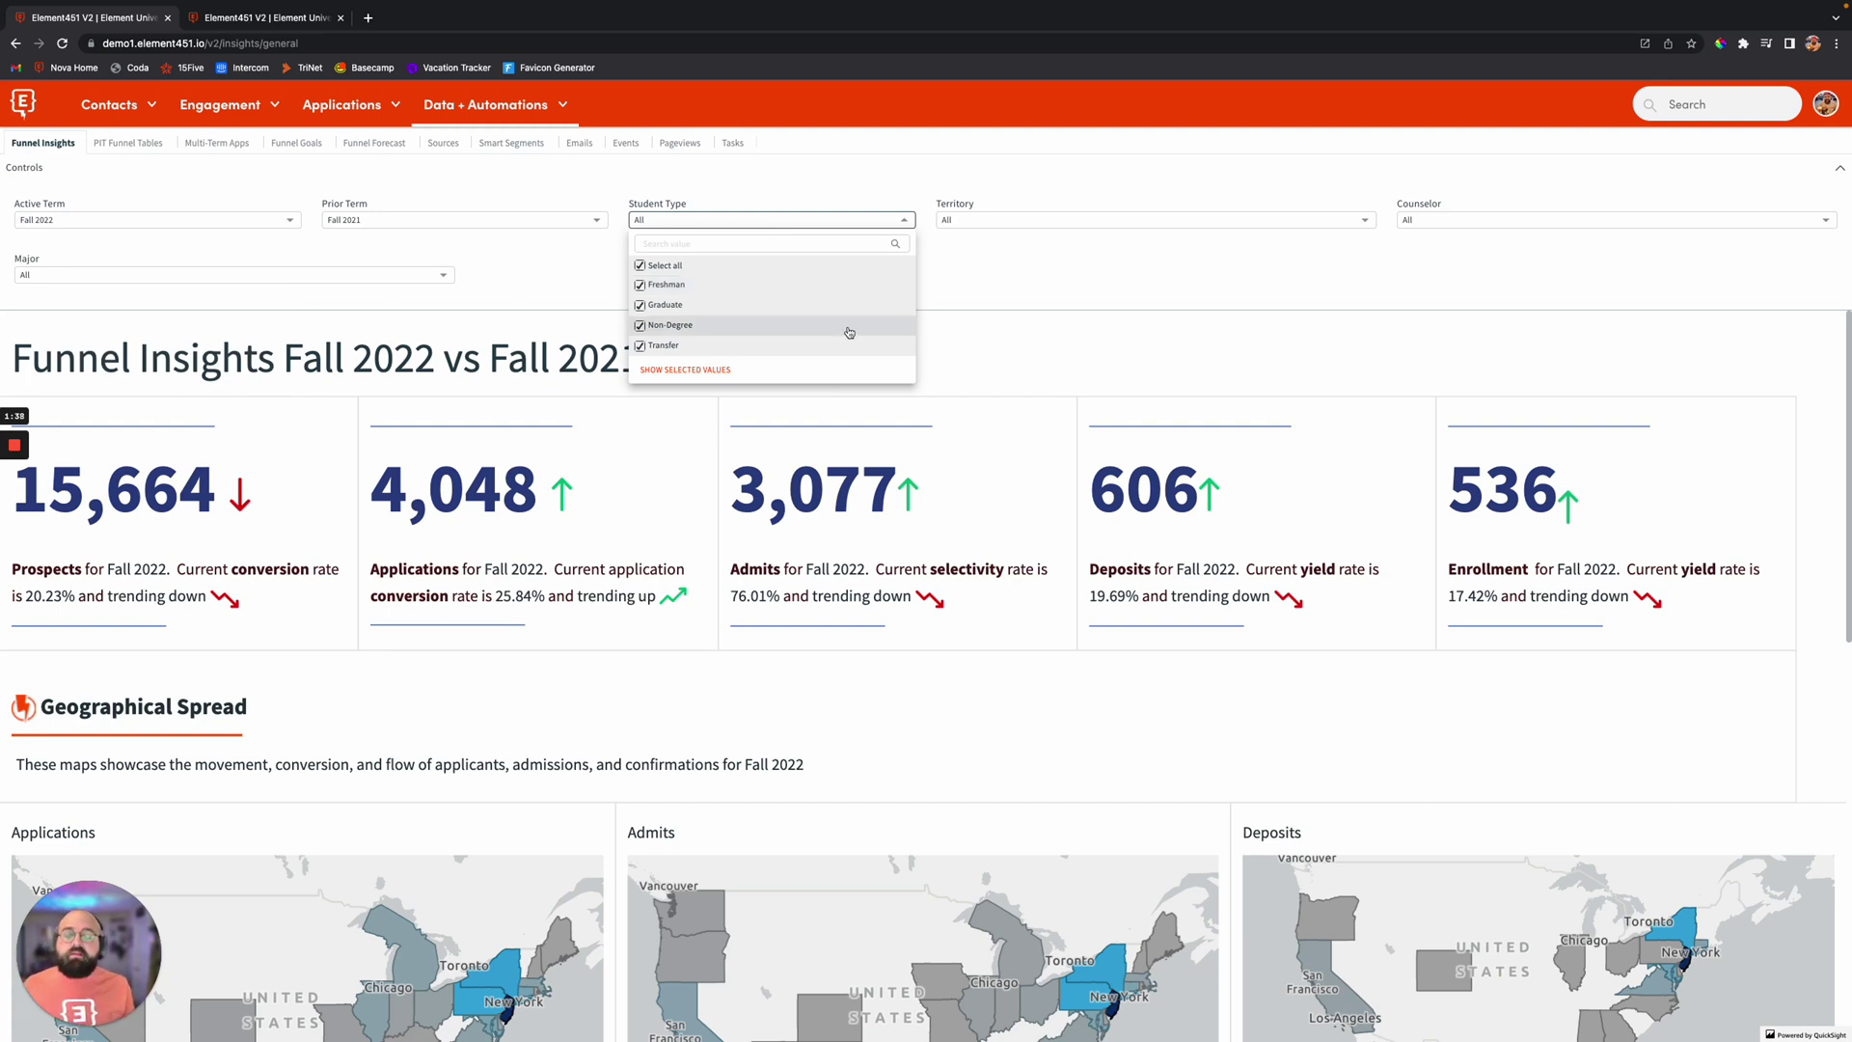
{"action": "left_click", "coordinate": [675, 266]}
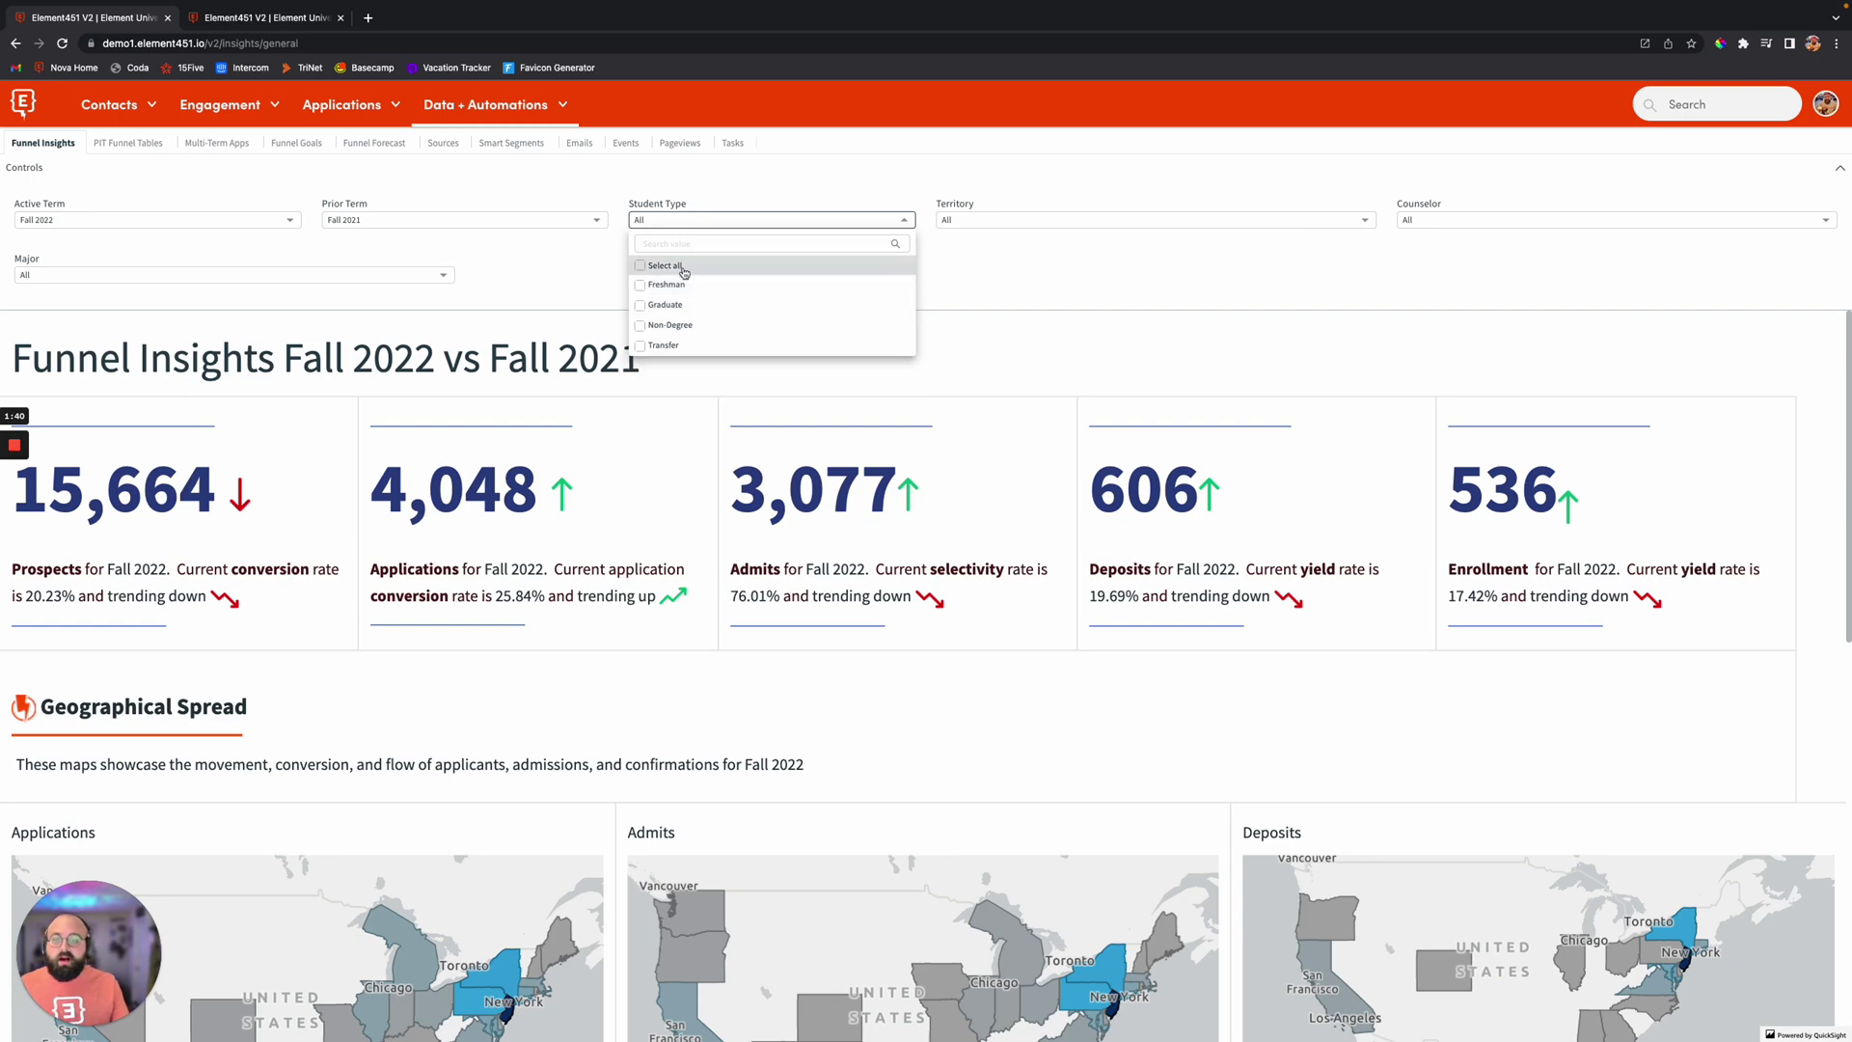
{"action": "left_click", "coordinate": [670, 286]}
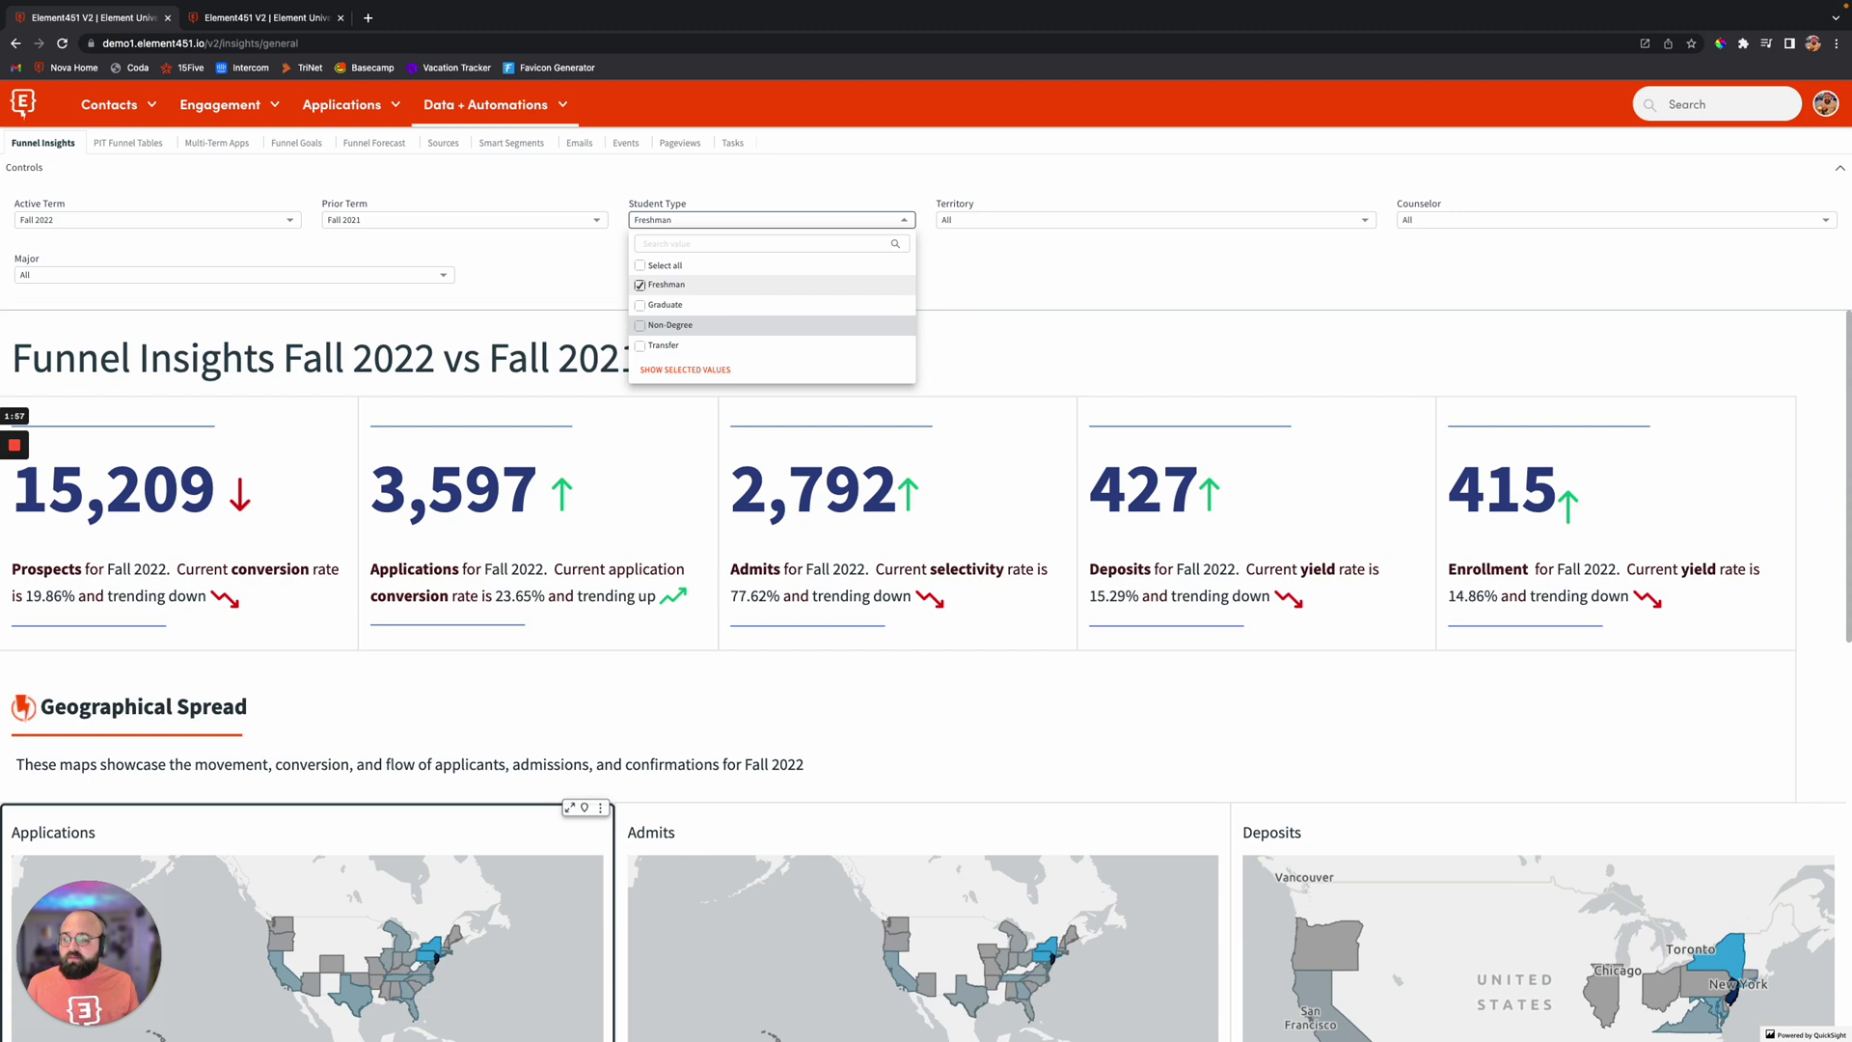
Re-include all student types, browse the Territory, Counselor and Major lists, then view PIT Funnel Tables
{"action": "left_click", "coordinate": [810, 265]}
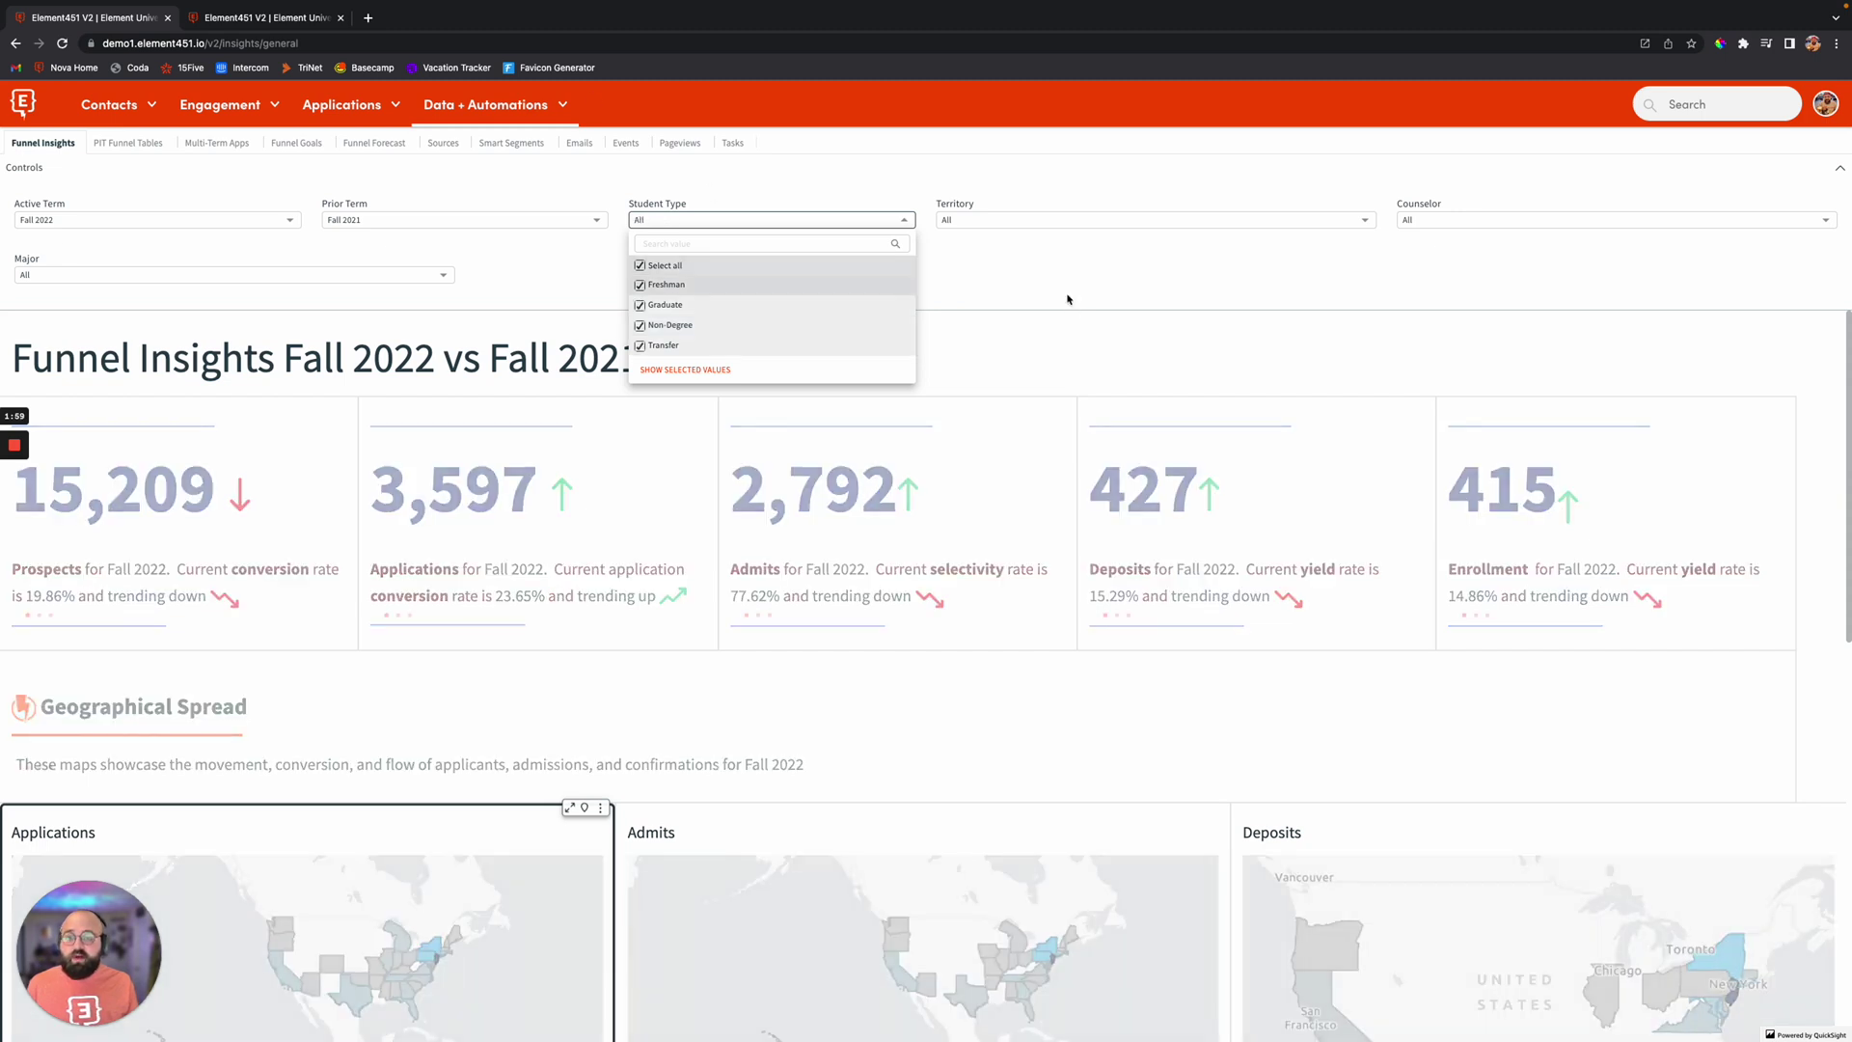
{"action": "left_click", "coordinate": [1157, 296]}
{"action": "left_click", "coordinate": [1067, 220]}
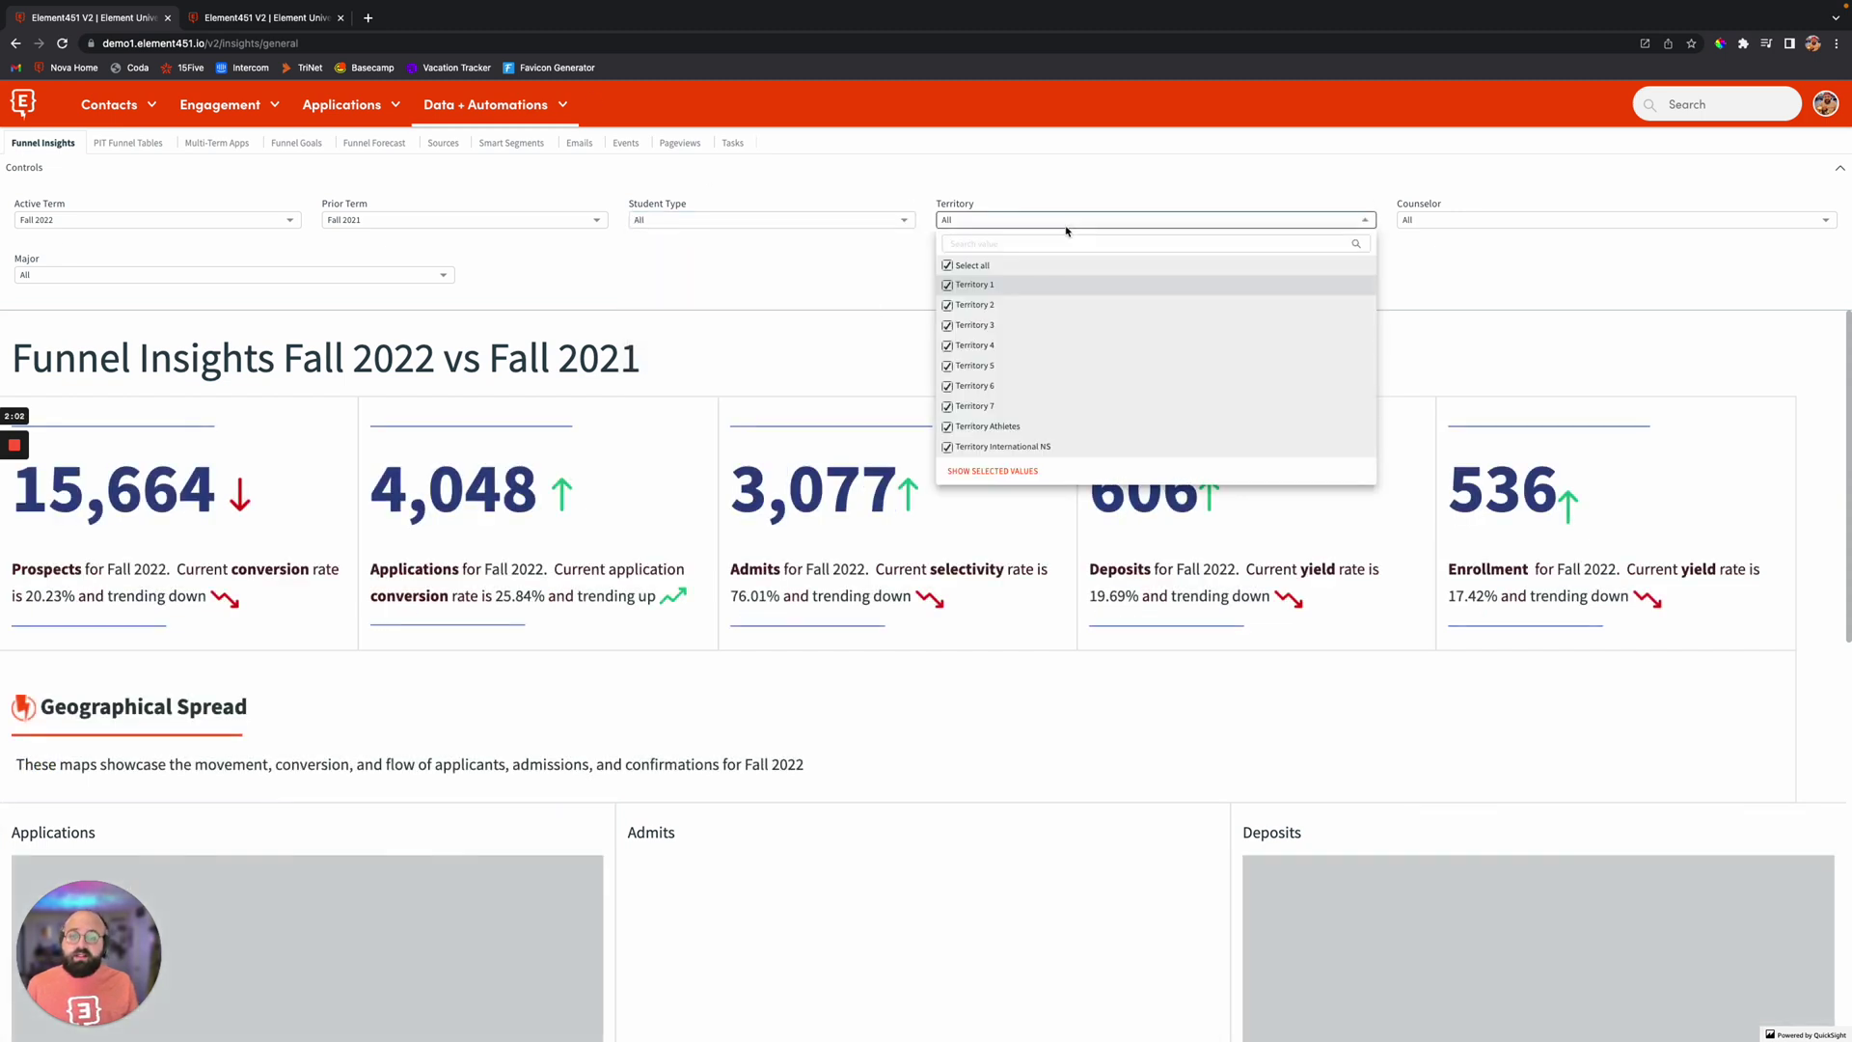
{"action": "left_click", "coordinate": [1466, 219]}
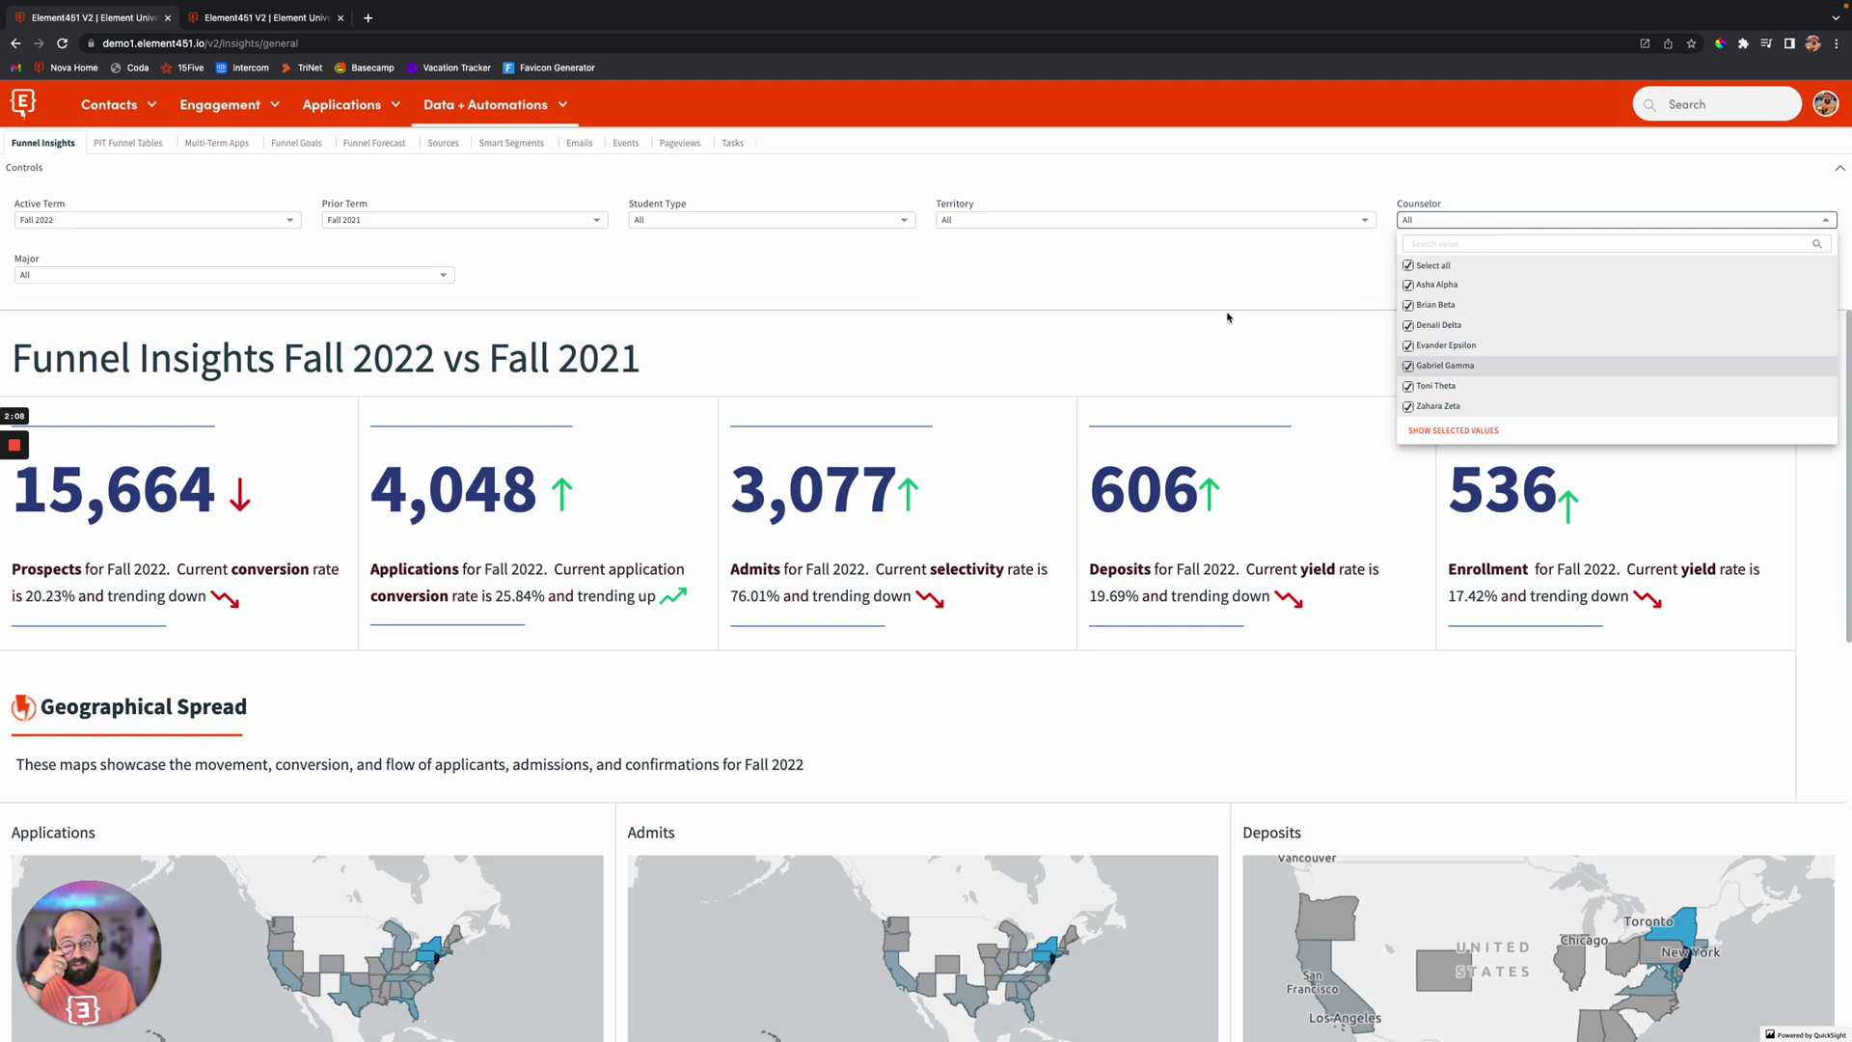
{"action": "left_click", "coordinate": [273, 280]}
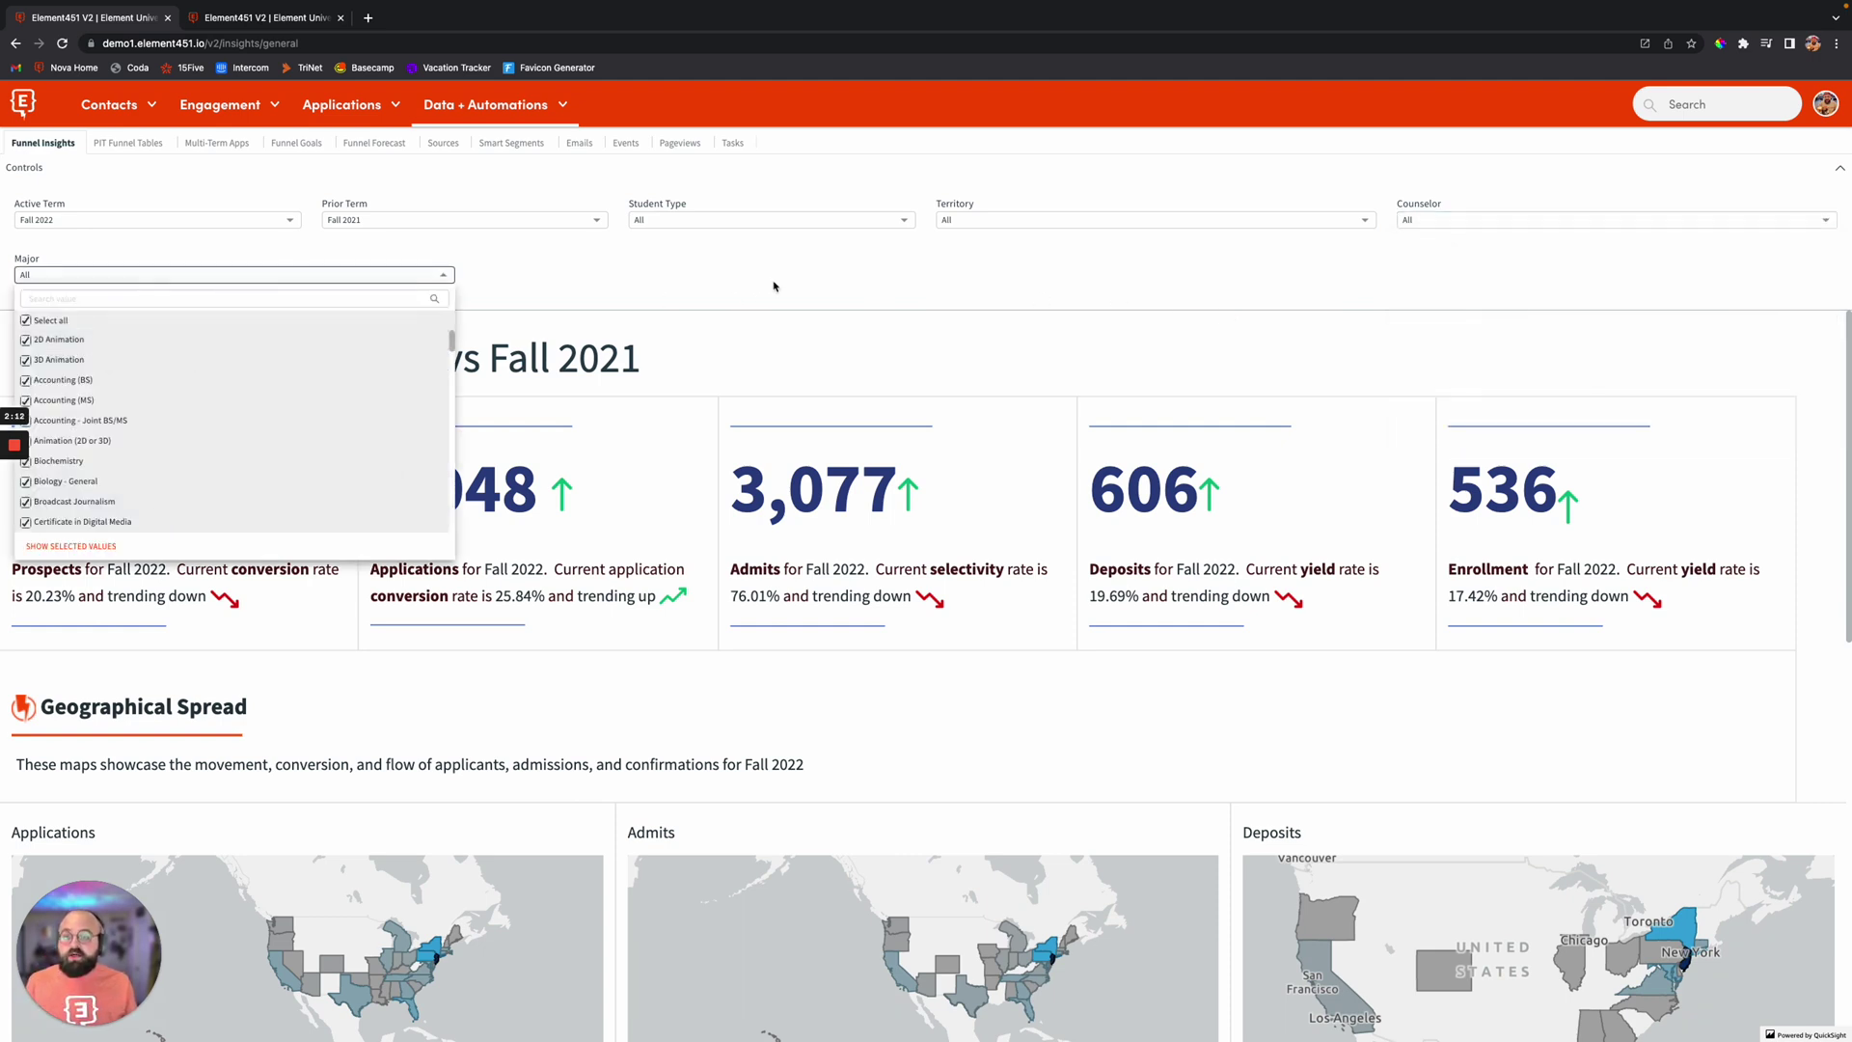
{"action": "left_click", "coordinate": [281, 279]}
{"action": "left_click", "coordinate": [143, 146]}
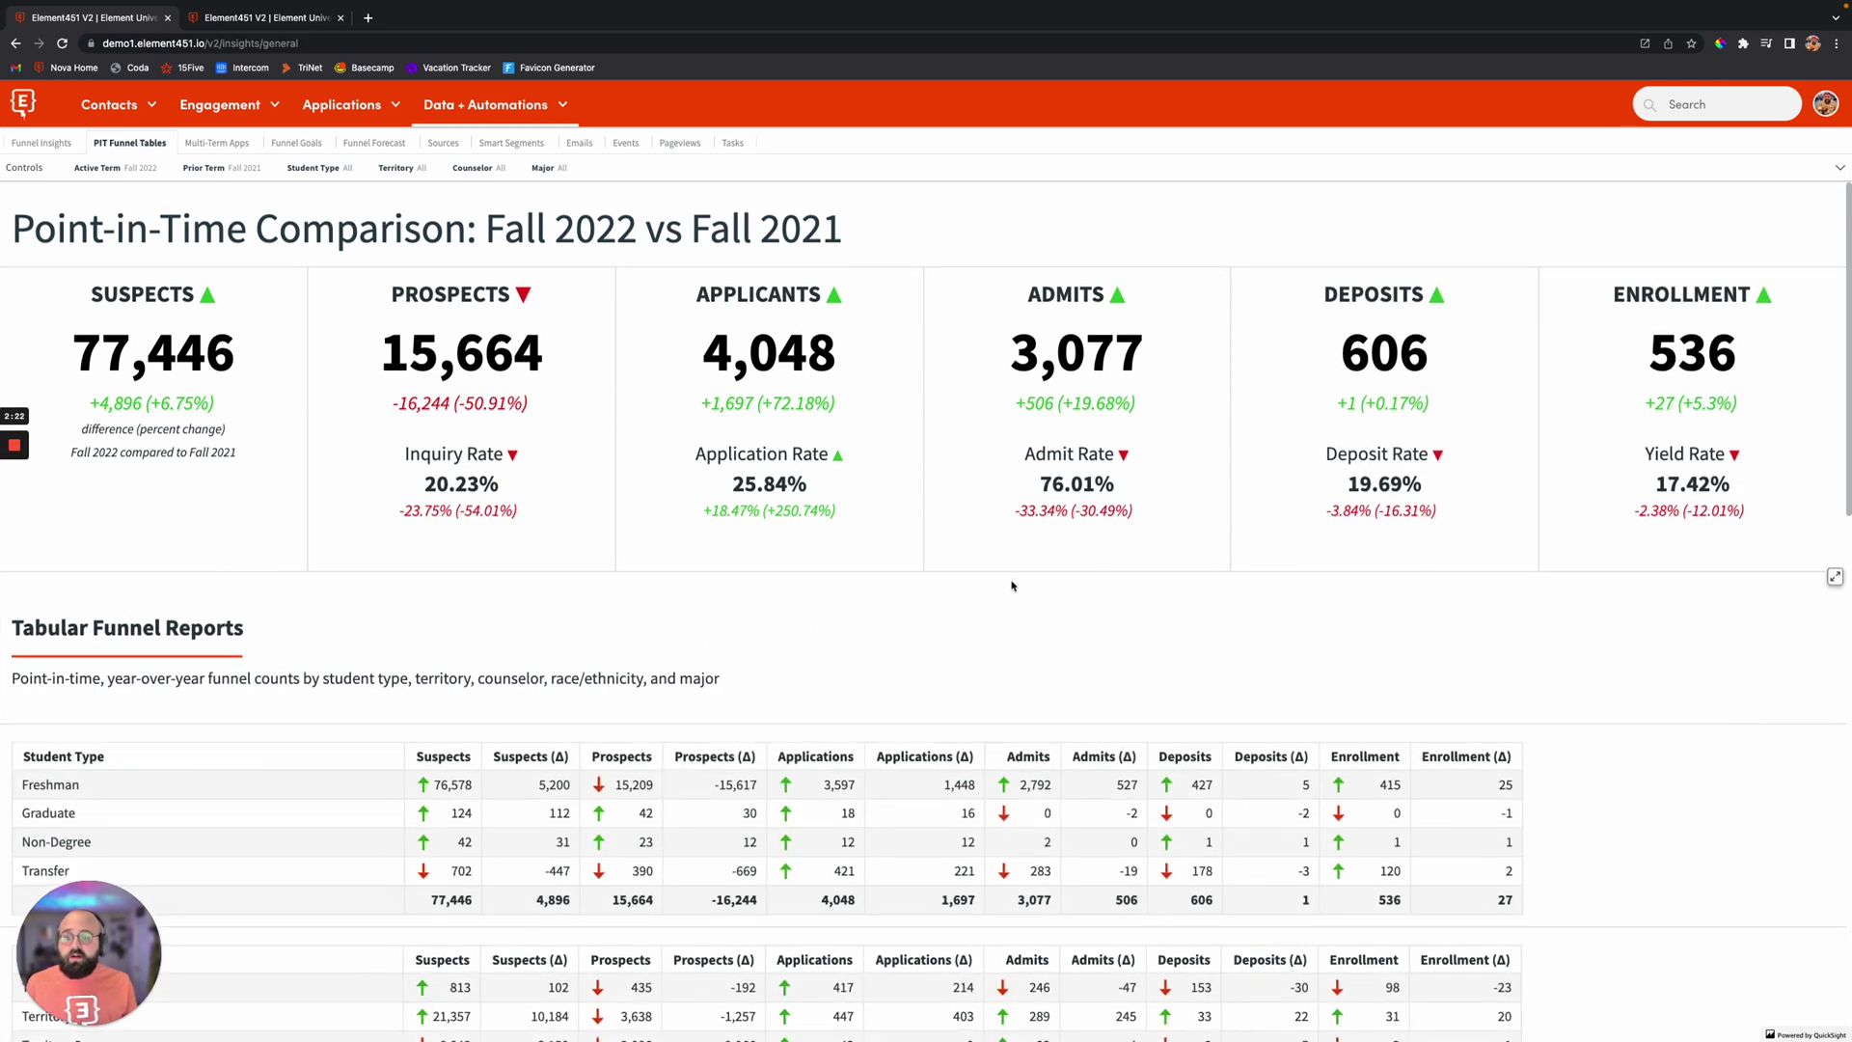
{"action": "scroll", "coordinate": [1013, 583], "scroll_direction": "down", "scroll_amount": 2}
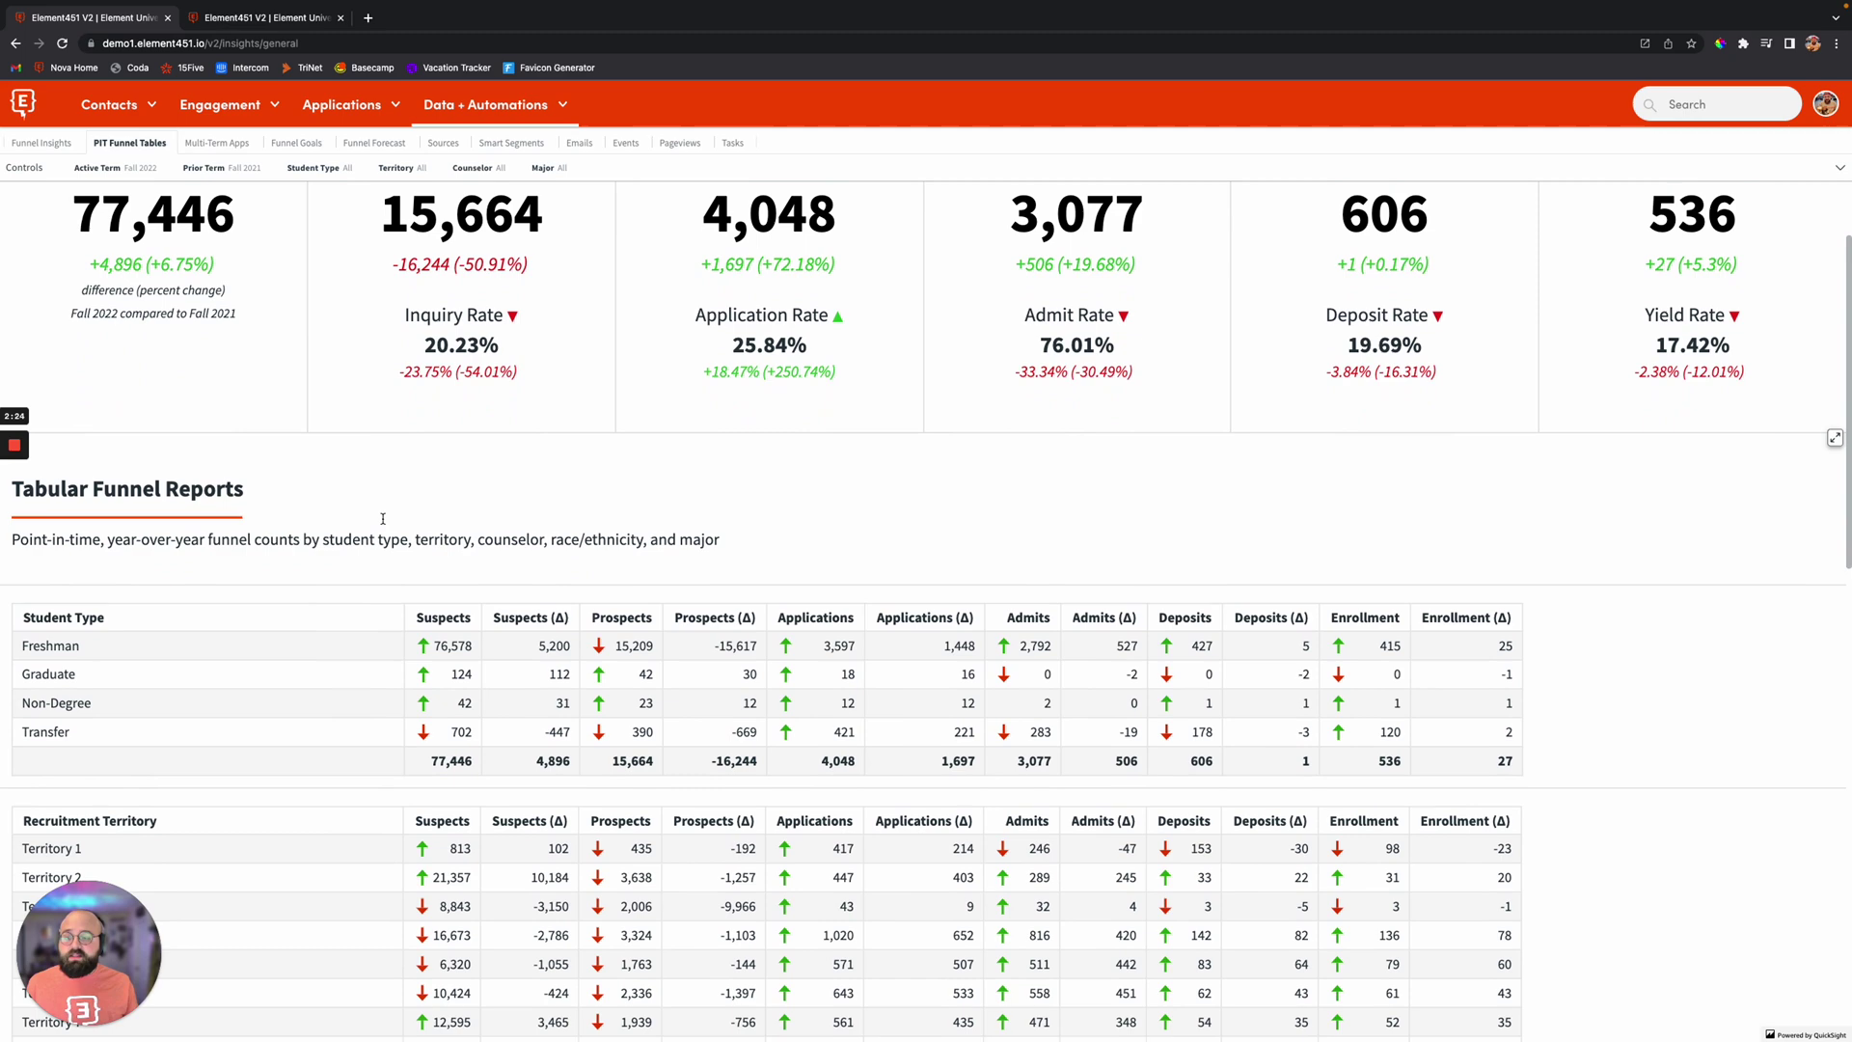
{"action": "scroll", "coordinate": [378, 533], "scroll_direction": "down", "scroll_amount": 4}
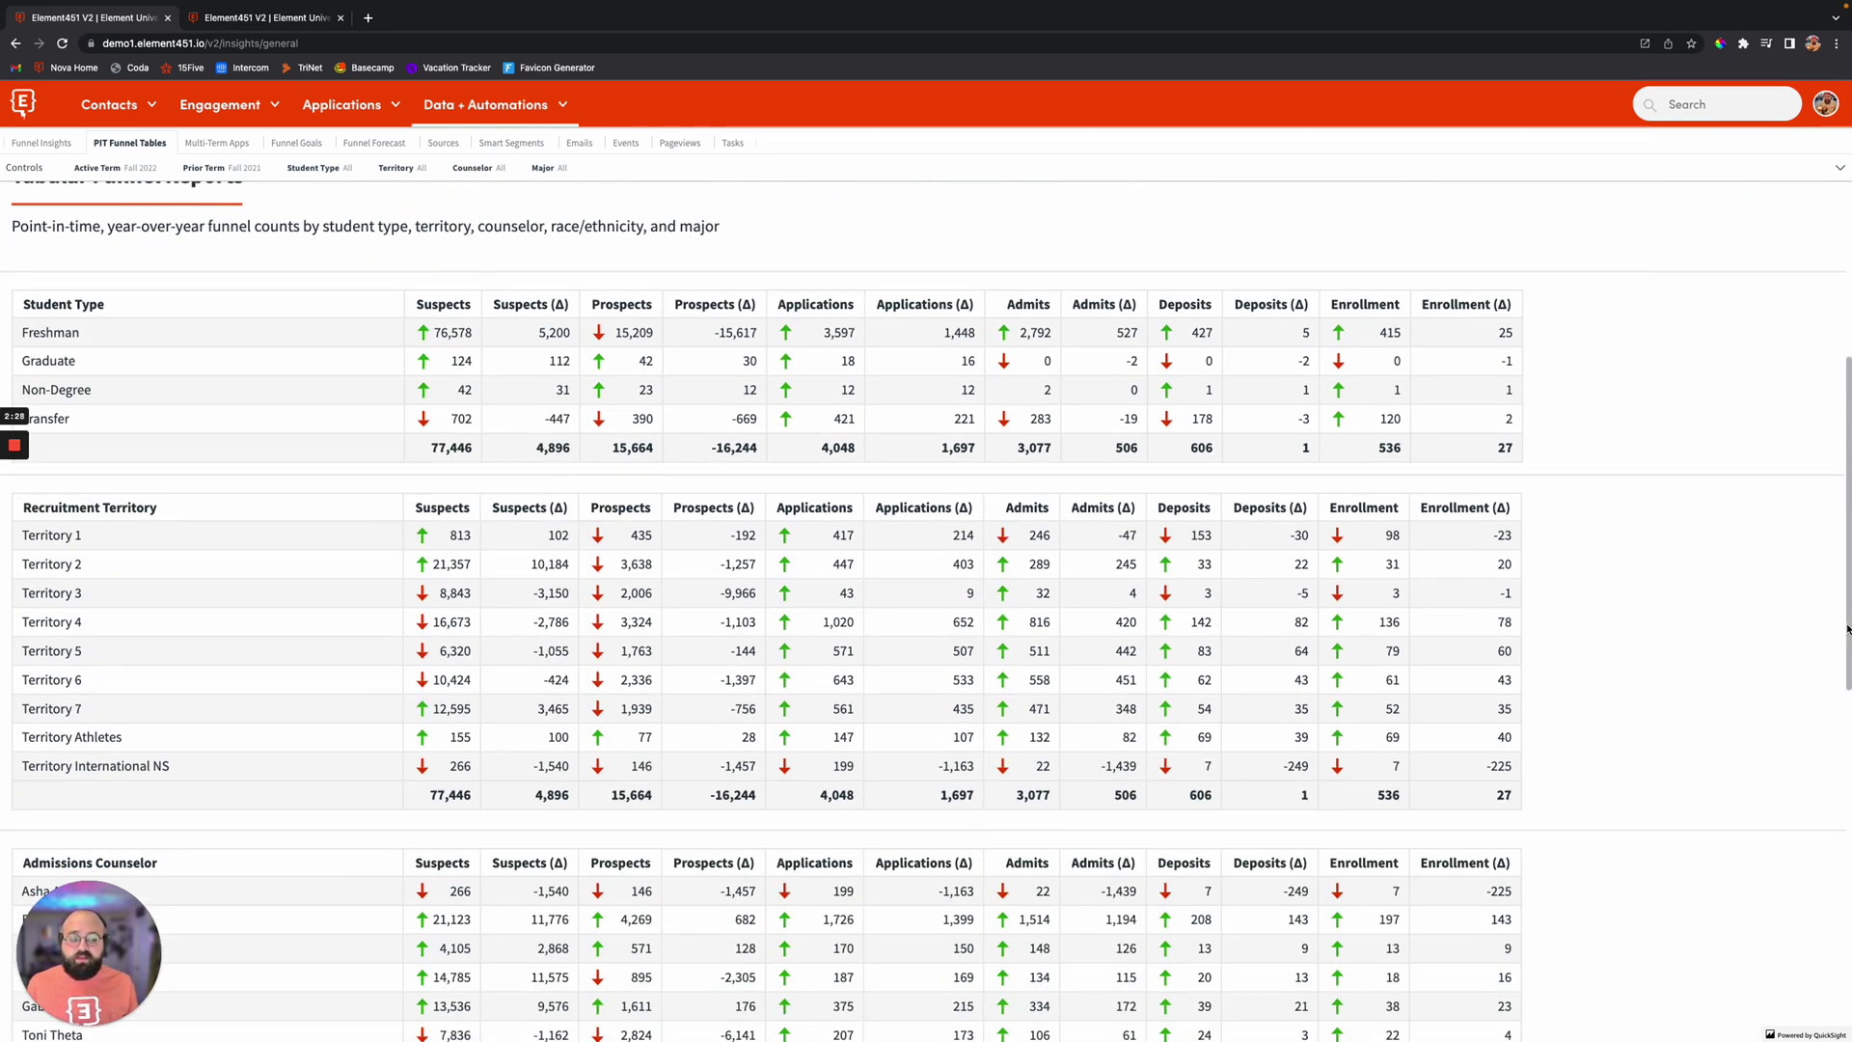
{"action": "scroll", "coordinate": [1847, 628], "scroll_direction": "down", "scroll_amount": 8}
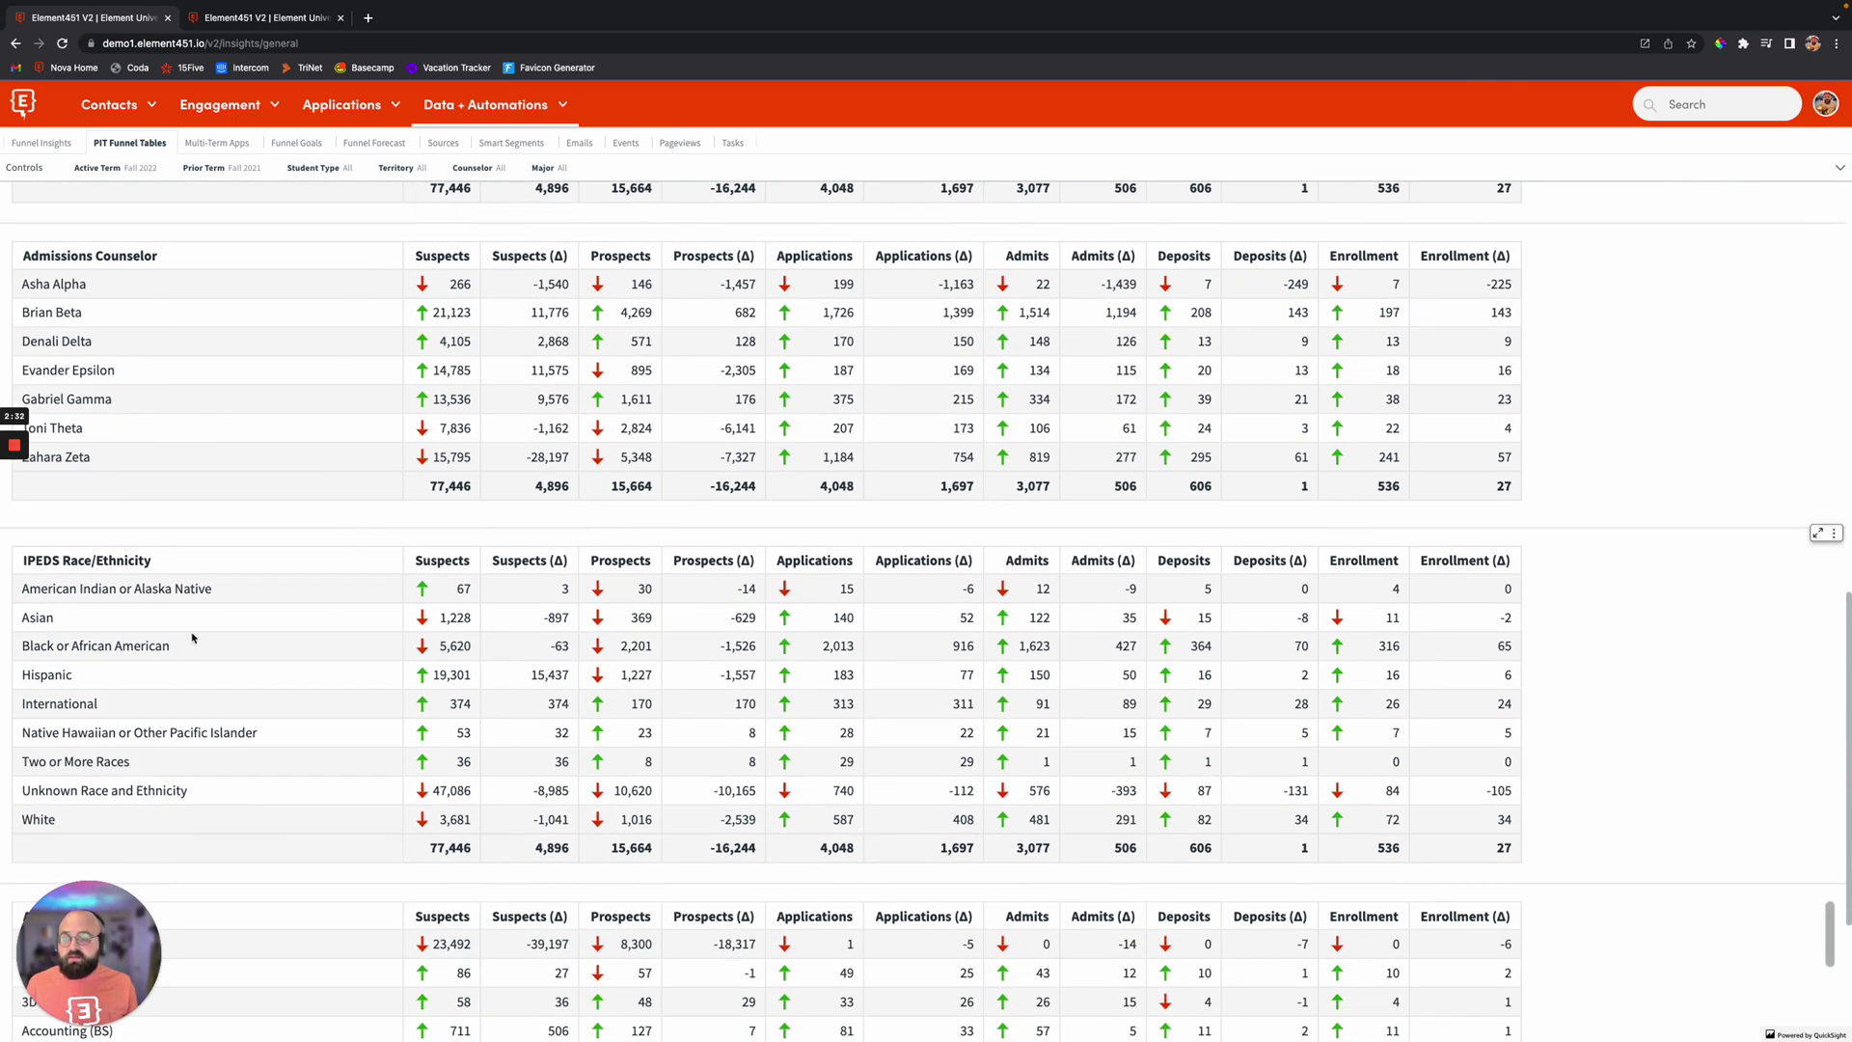
Filter the funnel tables to Asian students and scroll back up to the Student Type table
{"action": "left_click", "coordinate": [38, 619]}
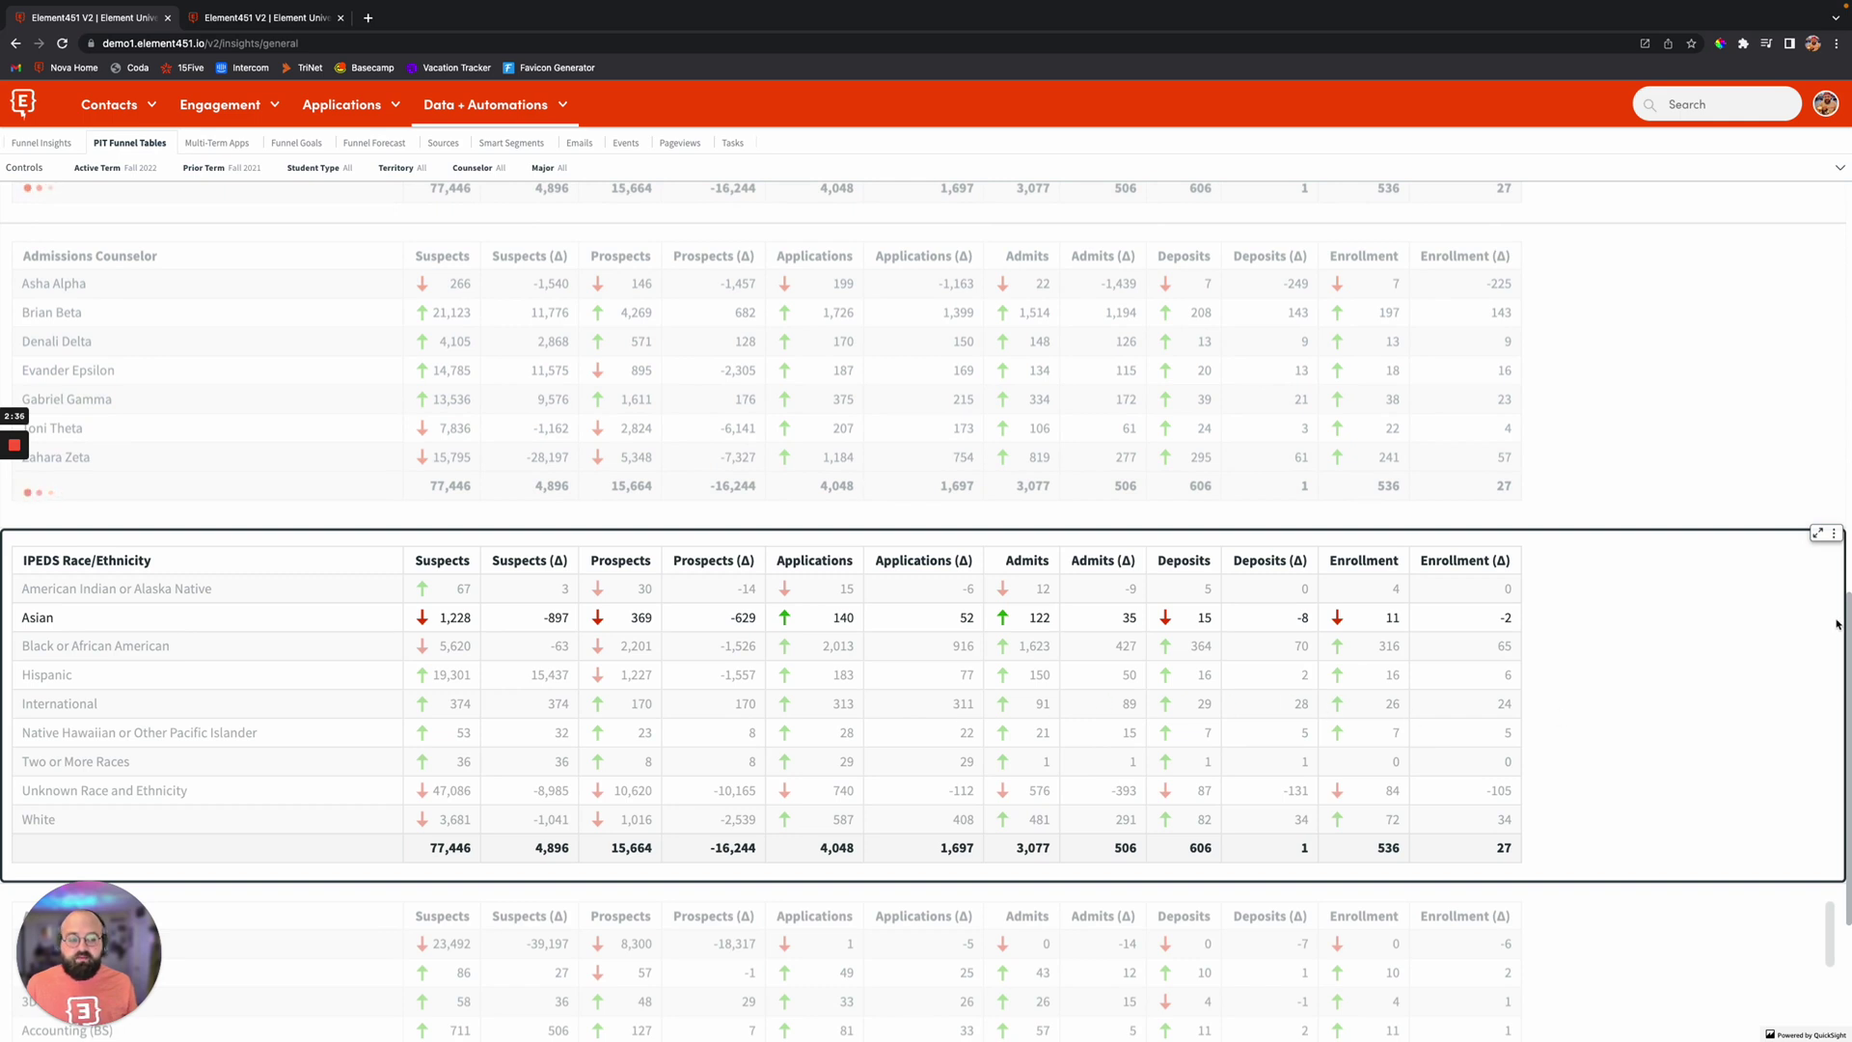
{"action": "left_click_drag", "start_coordinate": [1847, 629], "coordinate": [1848, 606]}
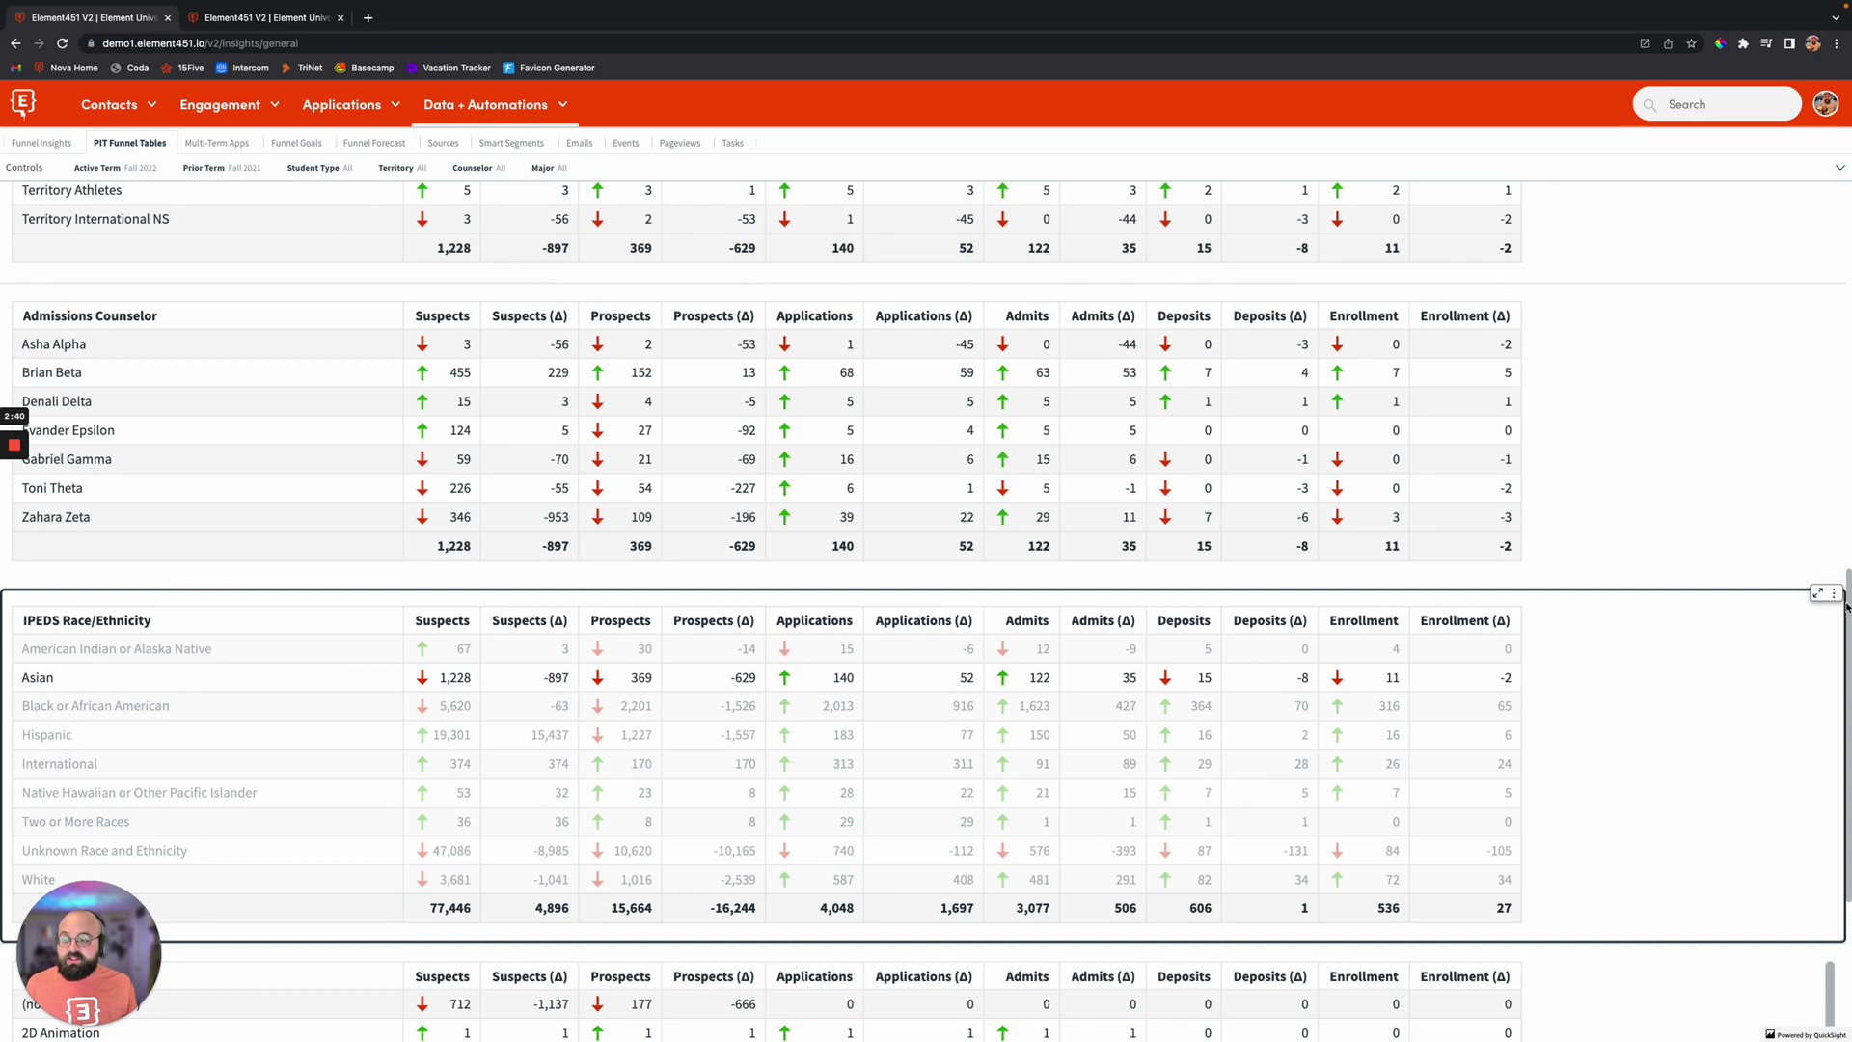
{"action": "left_click_drag", "start_coordinate": [1847, 606], "coordinate": [1783, 168]}
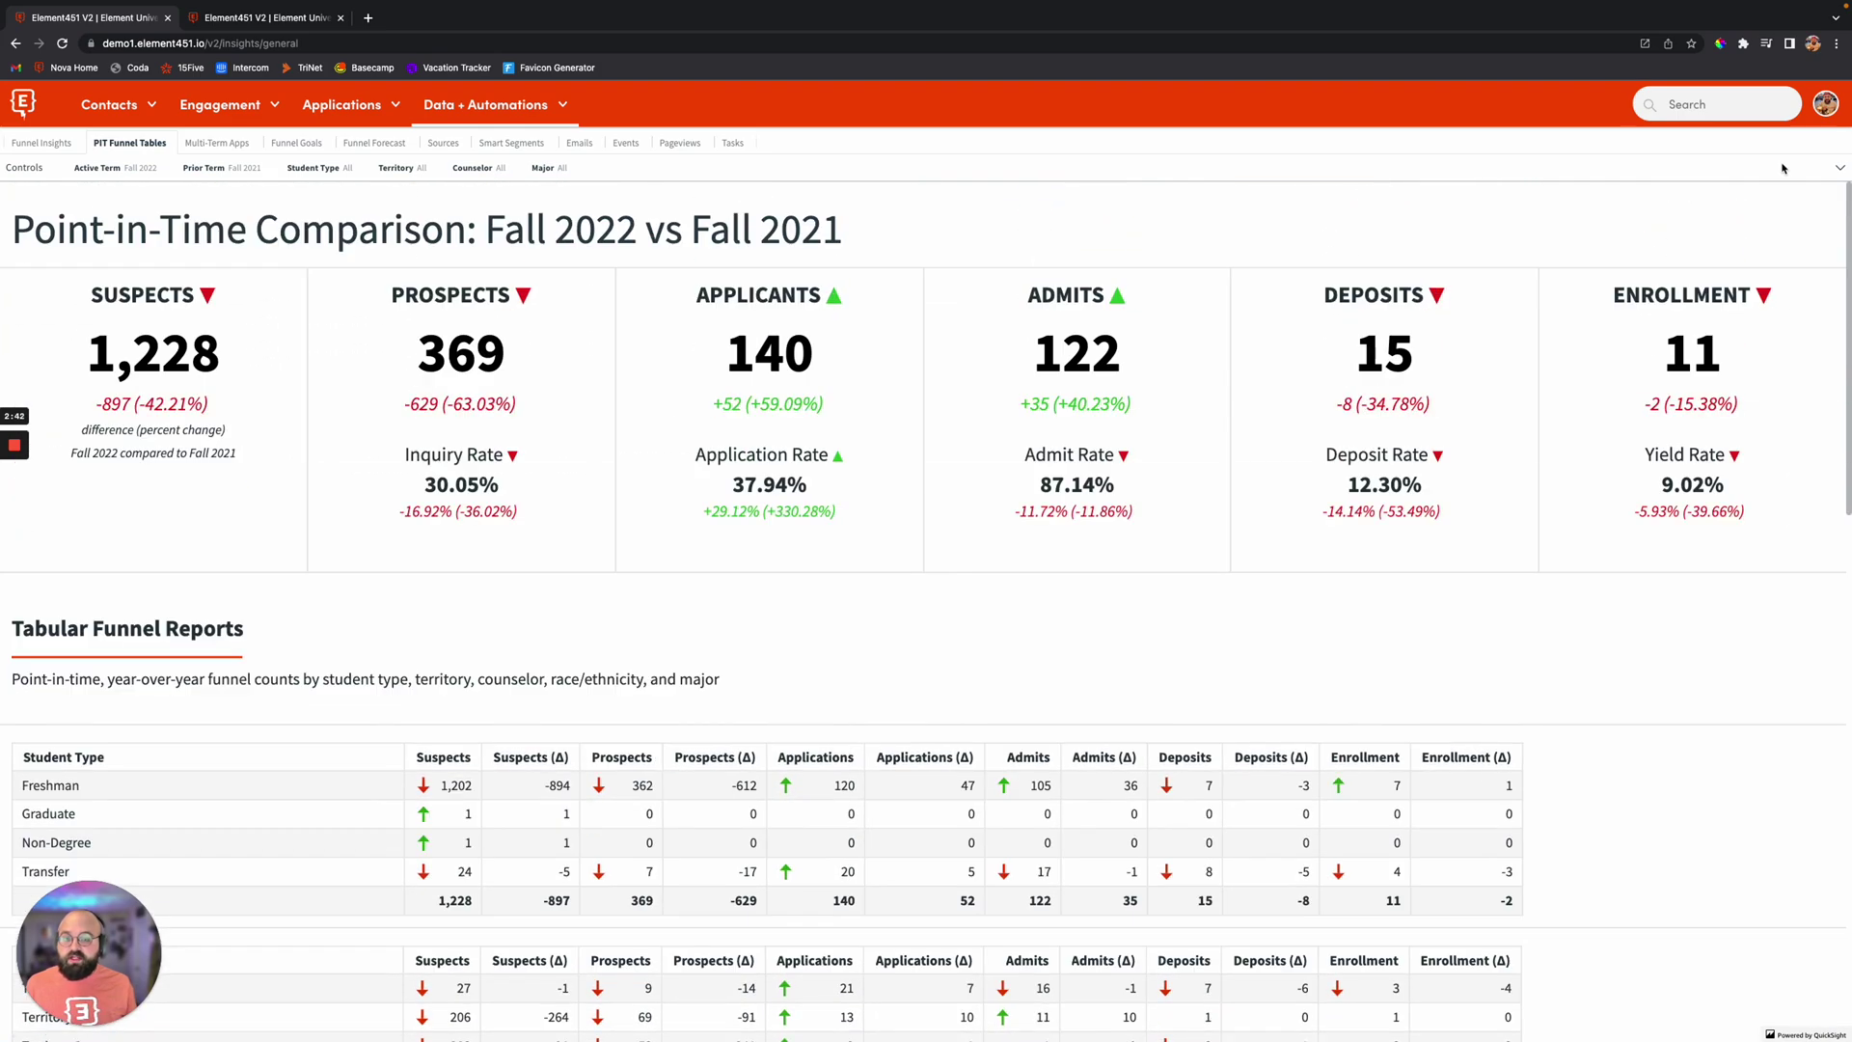
{"action": "scroll", "coordinate": [1783, 168], "scroll_direction": "down", "scroll_amount": 15}
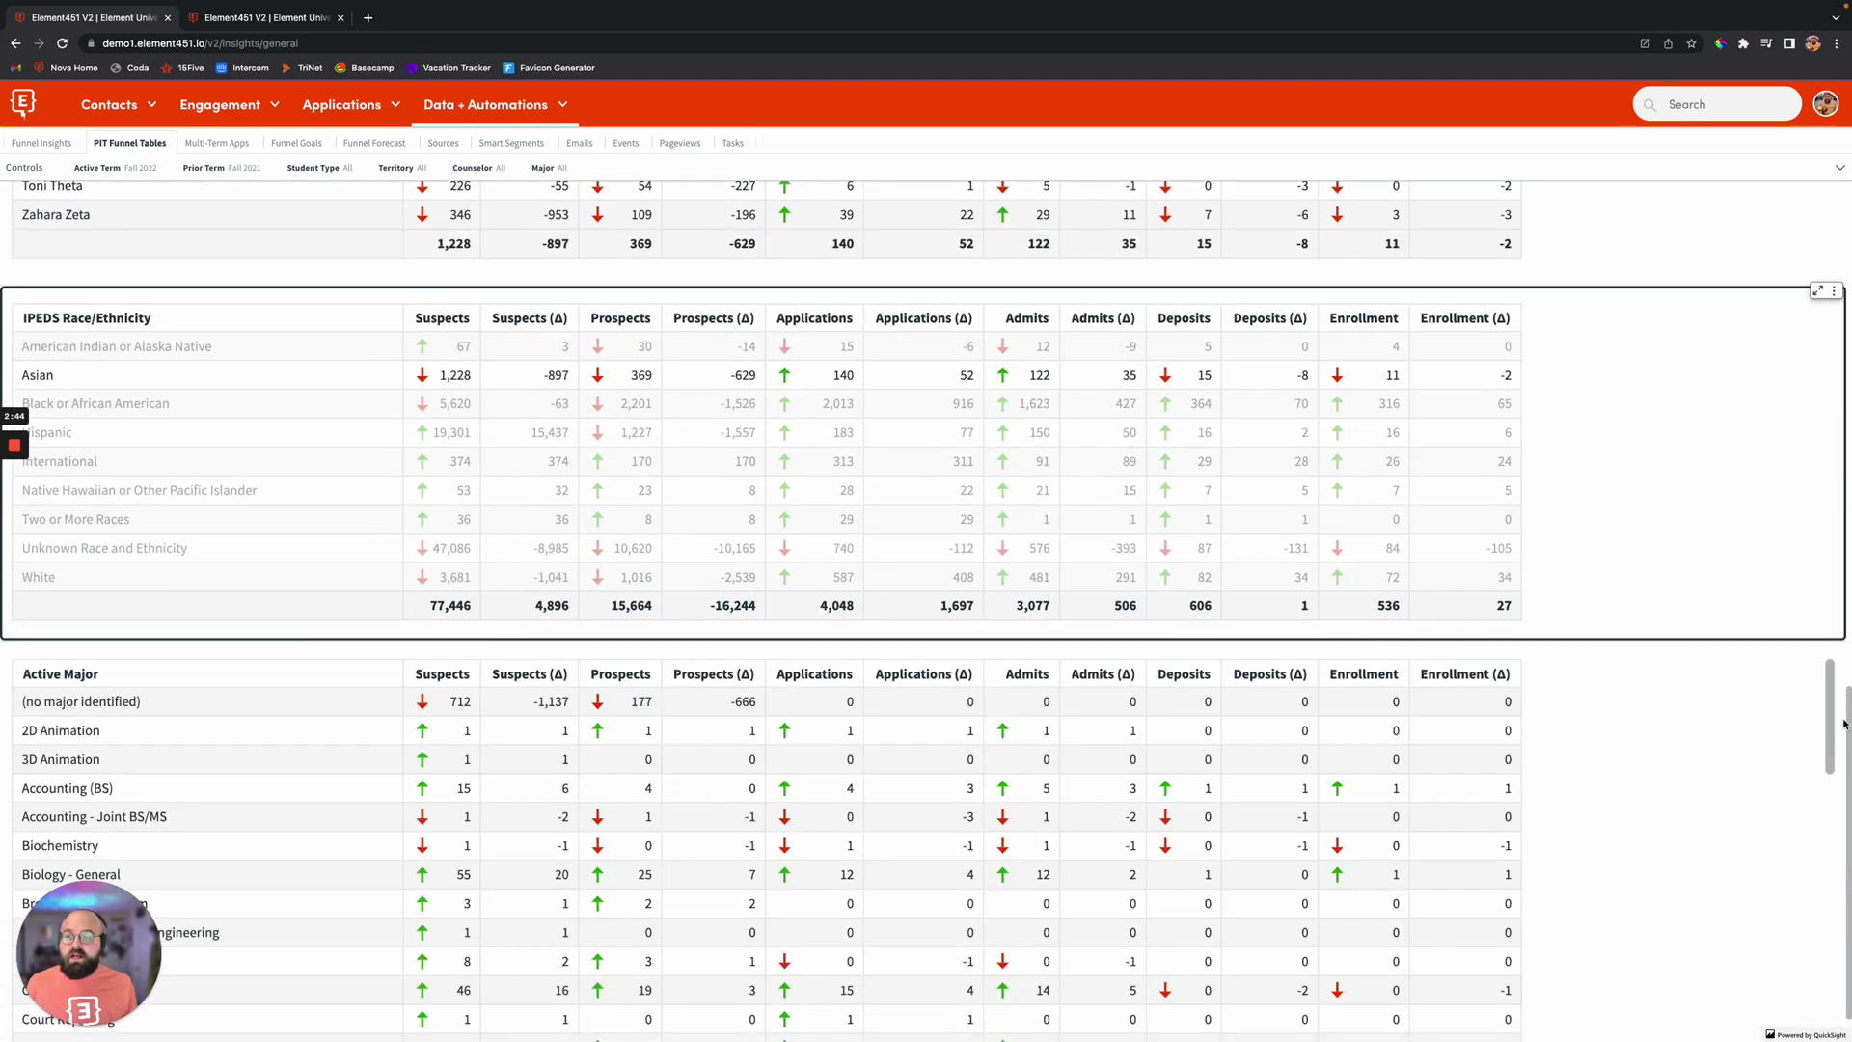
{"action": "scroll", "coordinate": [1793, 335], "scroll_direction": "up", "scroll_amount": 12}
{"action": "scroll", "coordinate": [1792, 335], "scroll_direction": "up", "scroll_amount": 4}
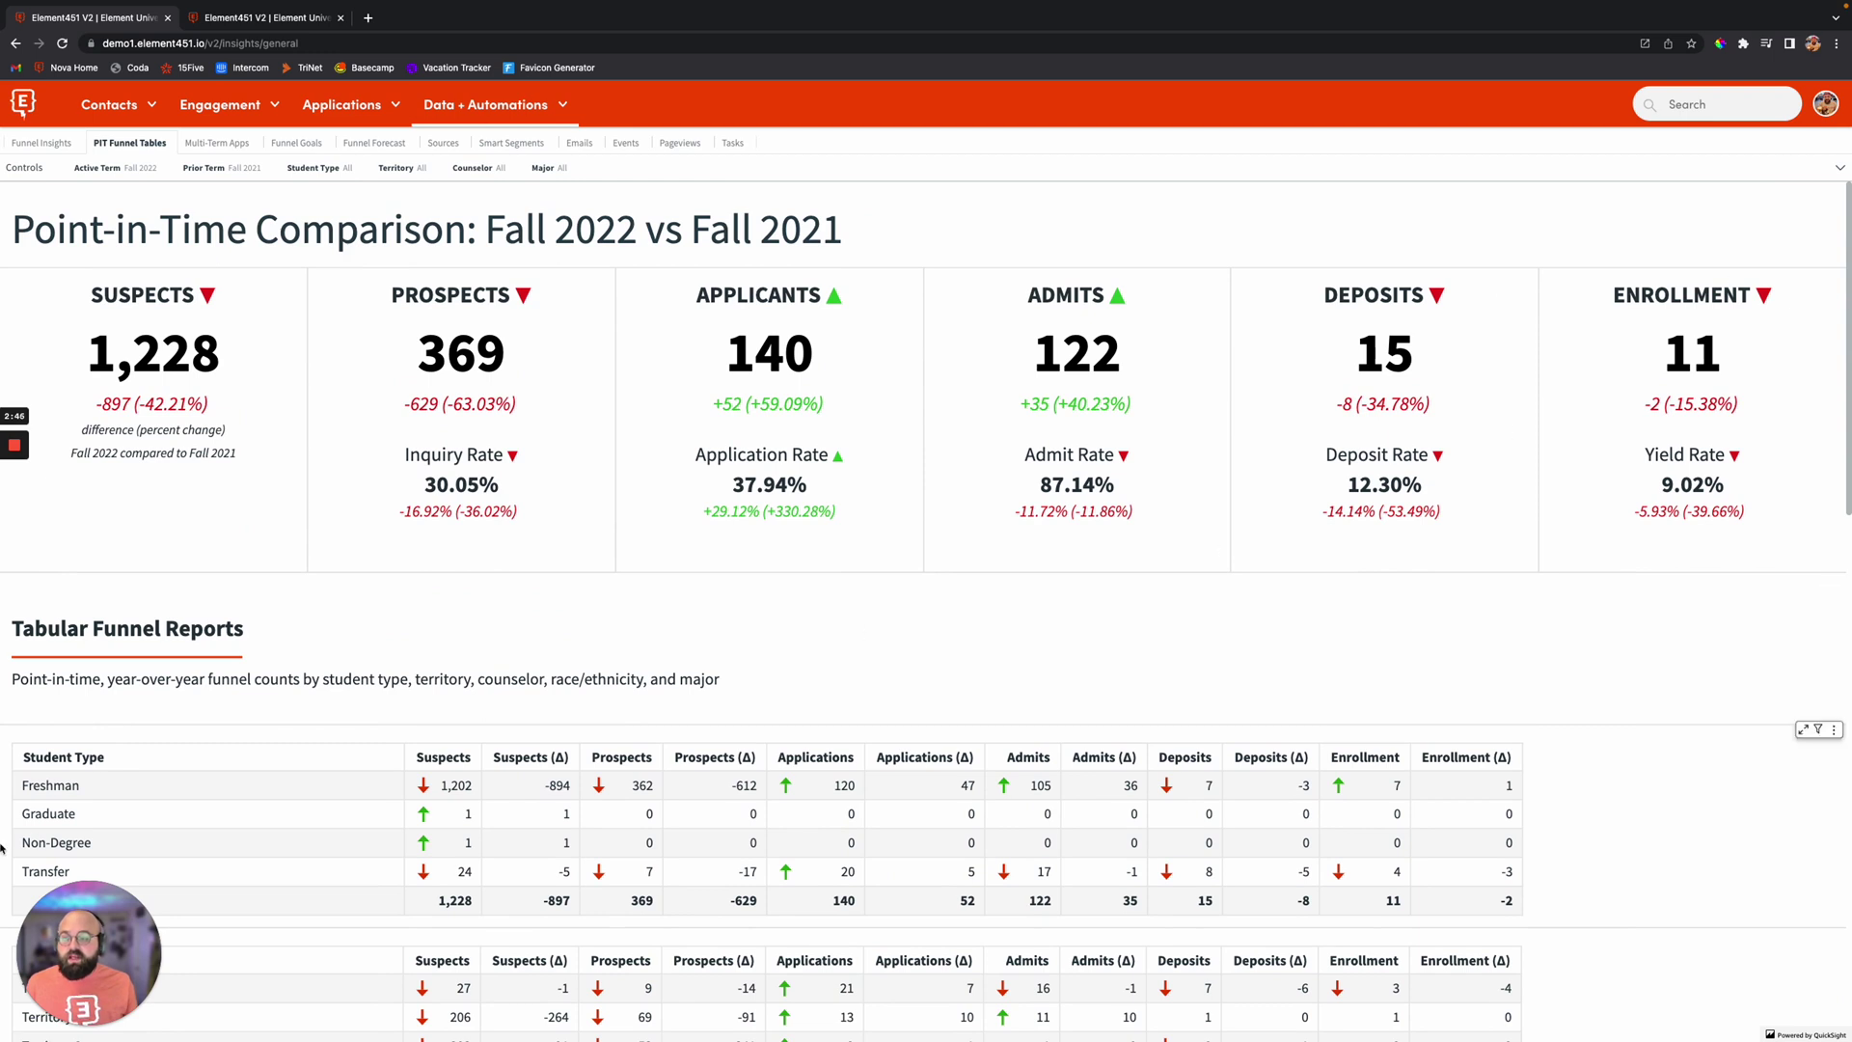
Filter the funnel tables to Freshman students, then view the Multi-Term Apps comparison
{"action": "left_click", "coordinate": [72, 789]}
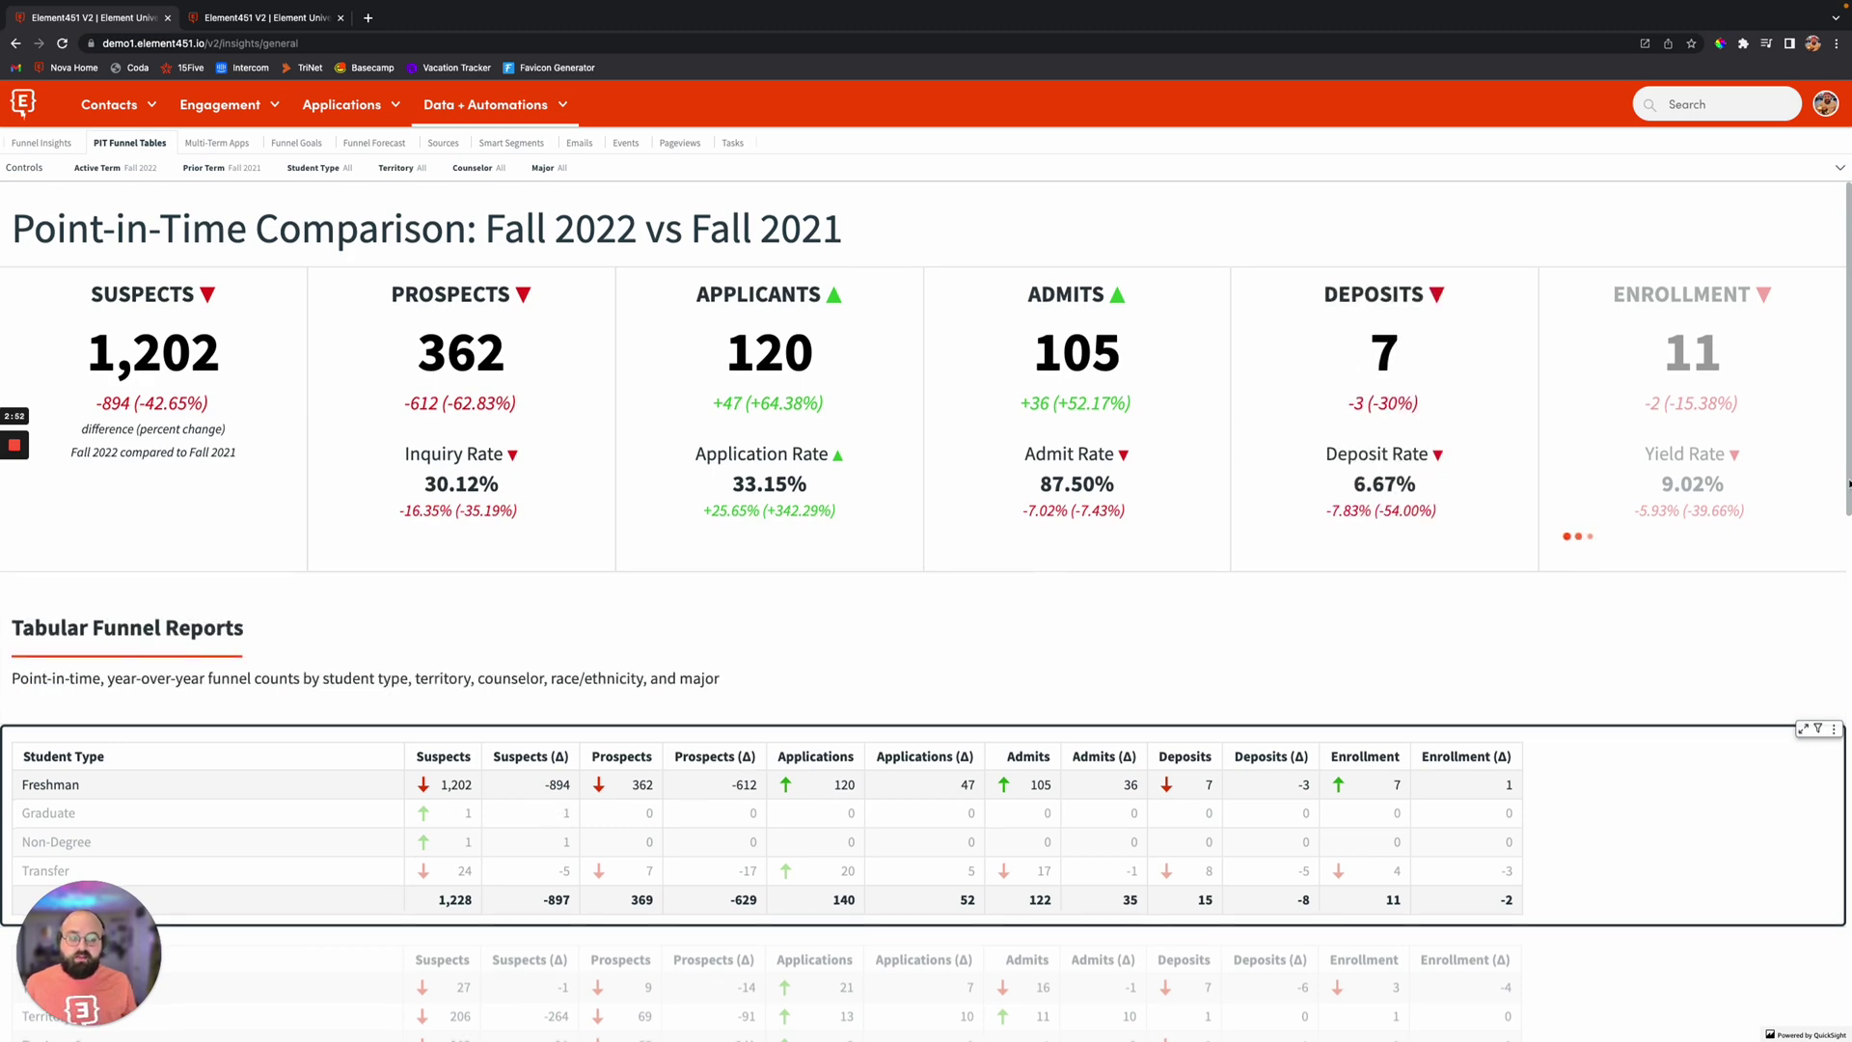
{"action": "scroll", "coordinate": [926, 608], "scroll_direction": "down", "scroll_amount": 10}
{"action": "scroll", "coordinate": [926, 608], "scroll_direction": "down", "scroll_amount": 1}
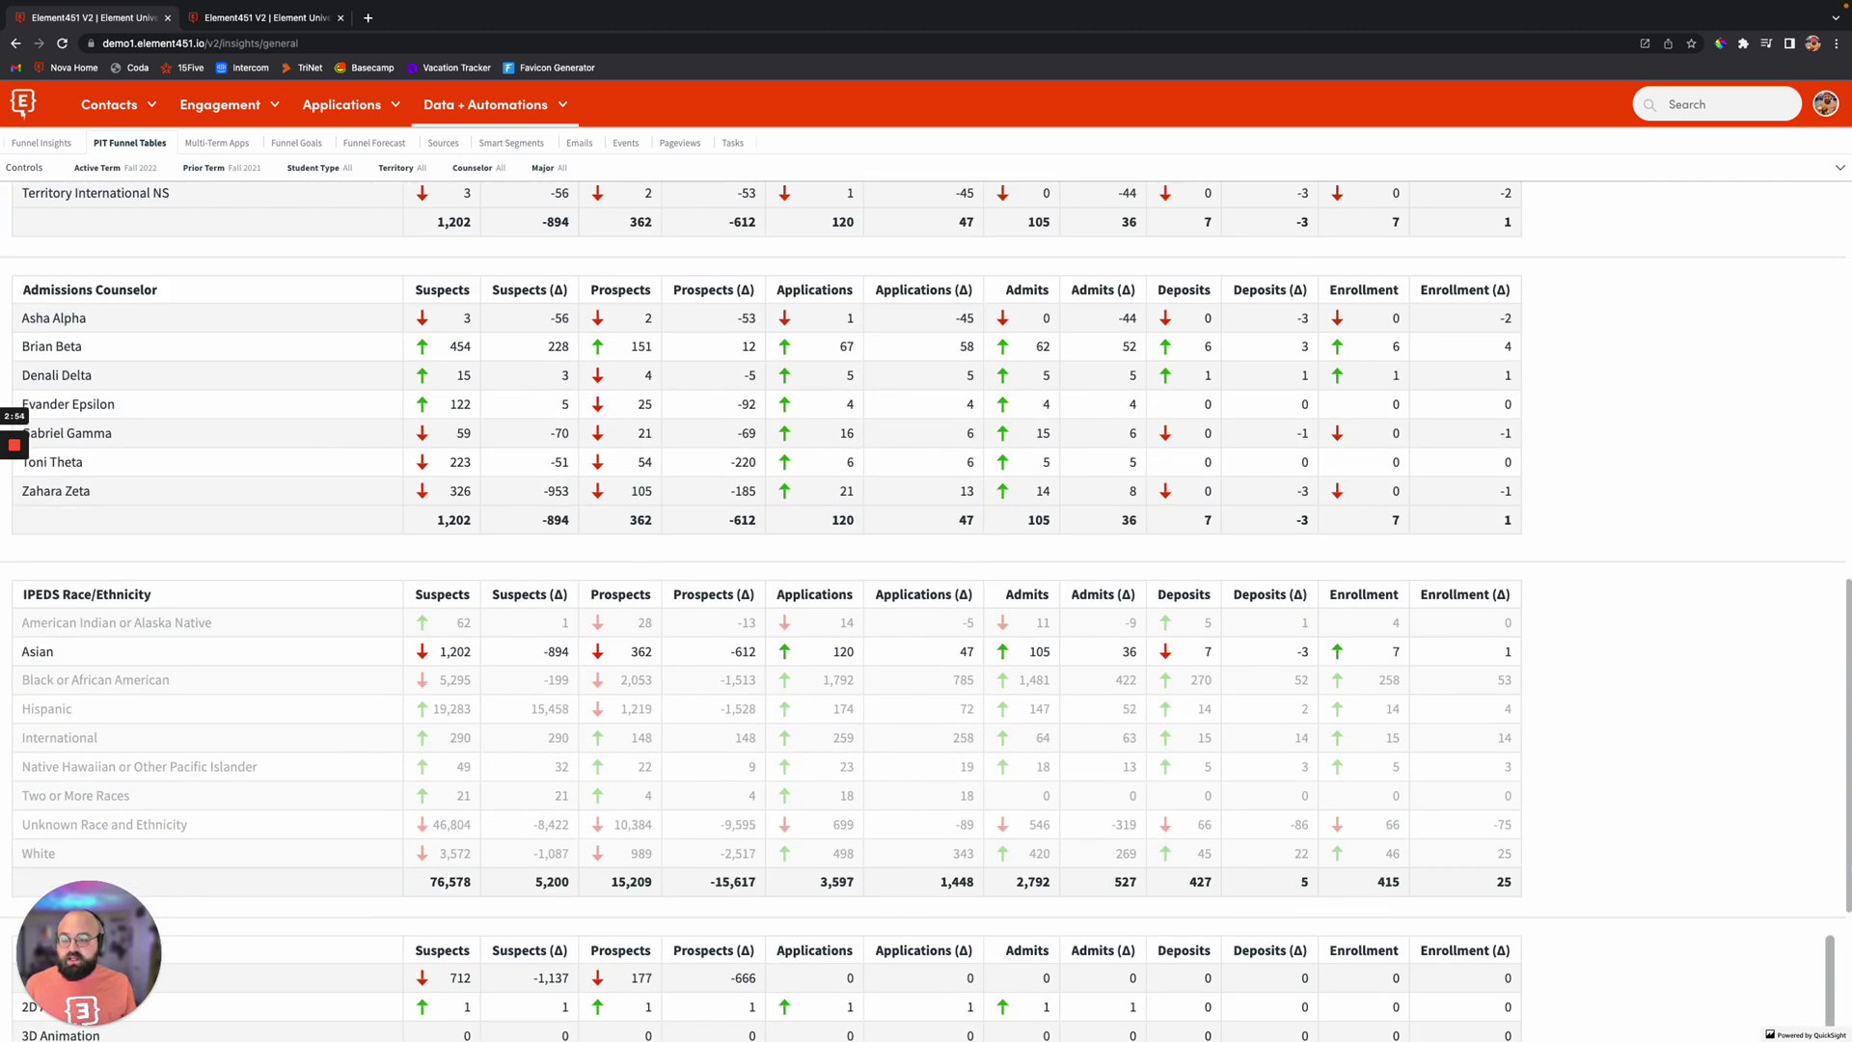
{"action": "scroll", "coordinate": [1837, 818], "scroll_direction": "up", "scroll_amount": 7}
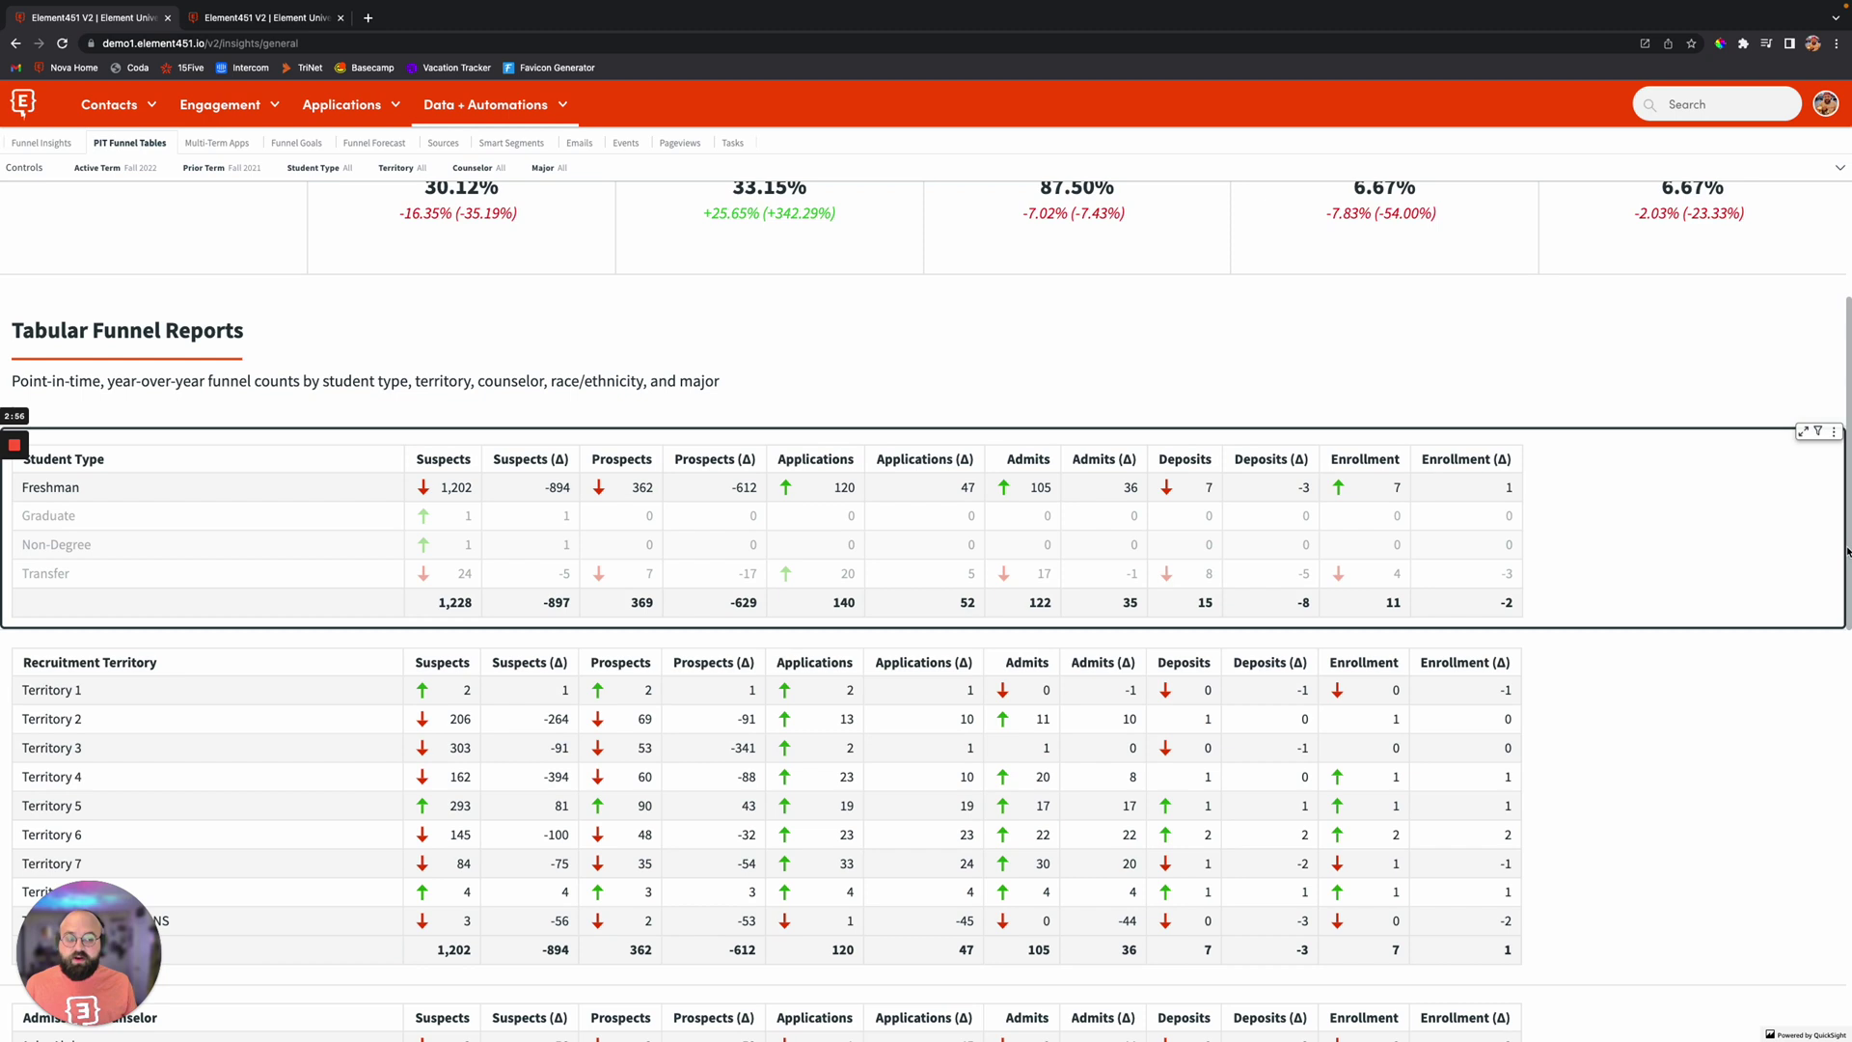
{"action": "scroll", "coordinate": [1844, 552], "scroll_direction": "up", "scroll_amount": 1}
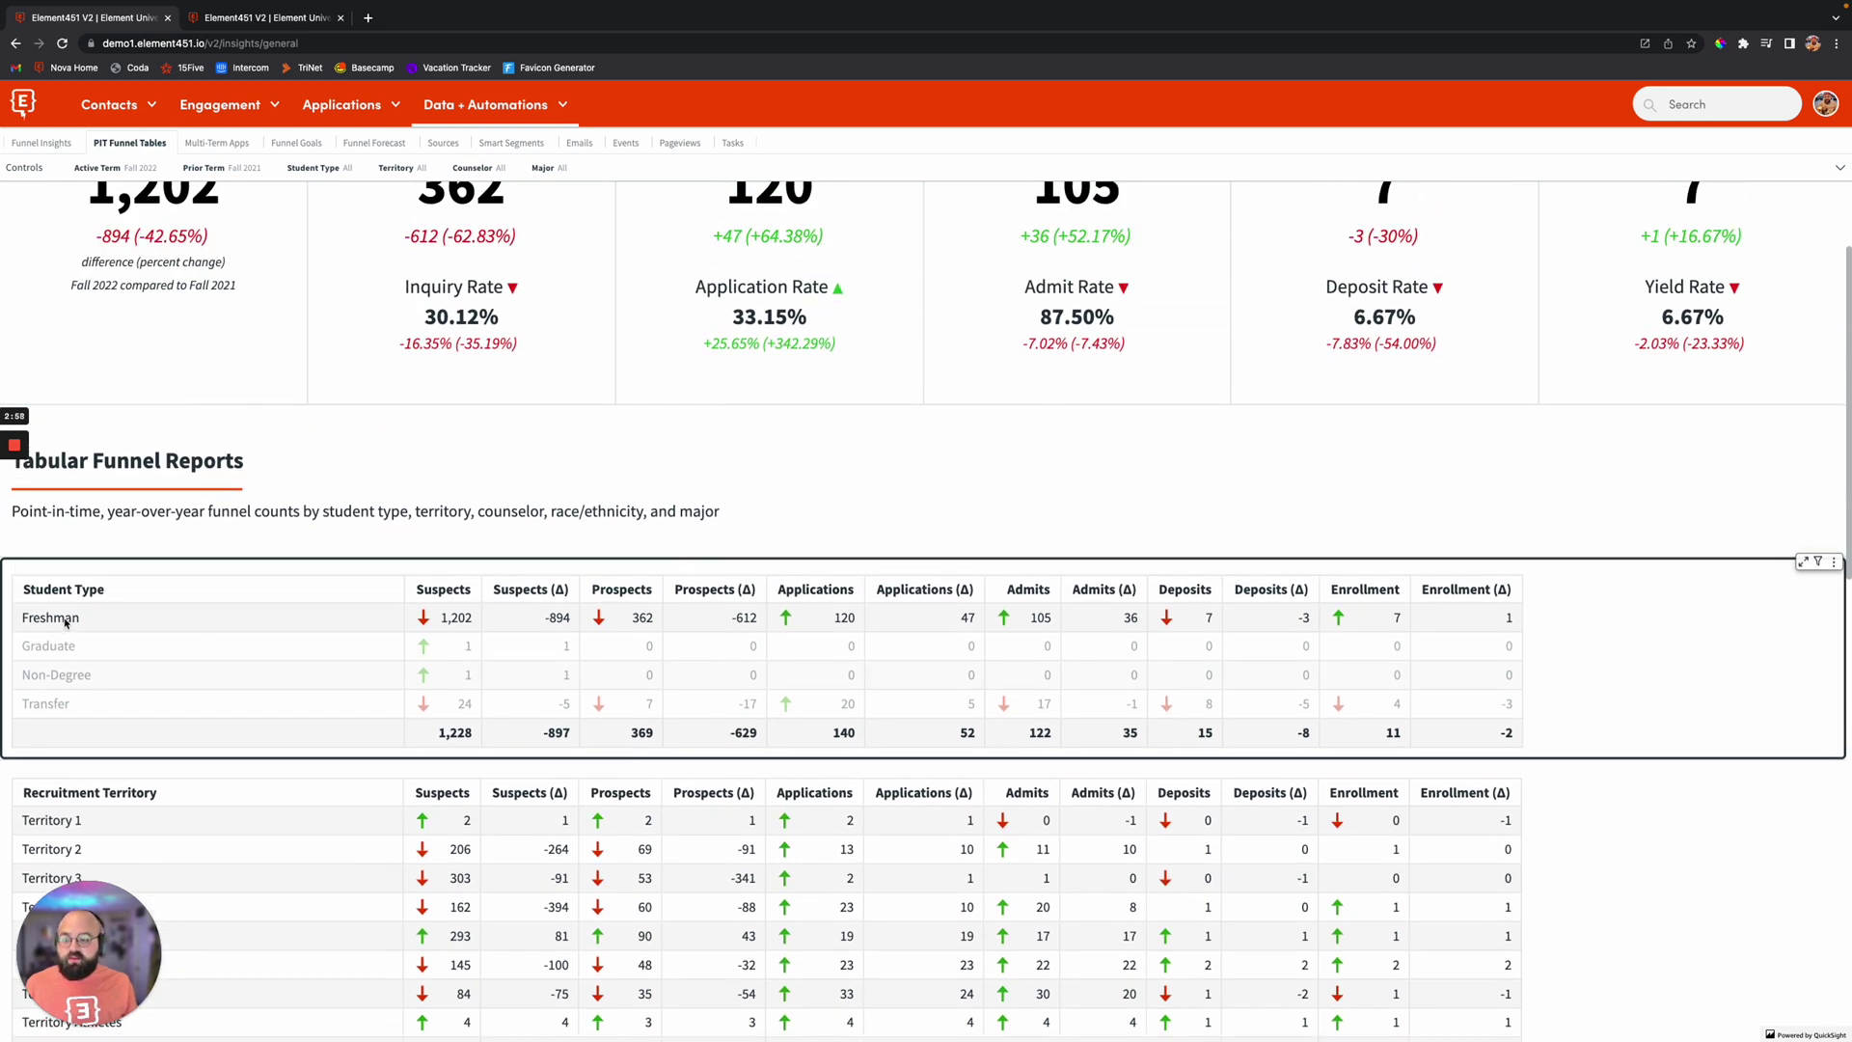
{"action": "left_click", "coordinate": [65, 621]}
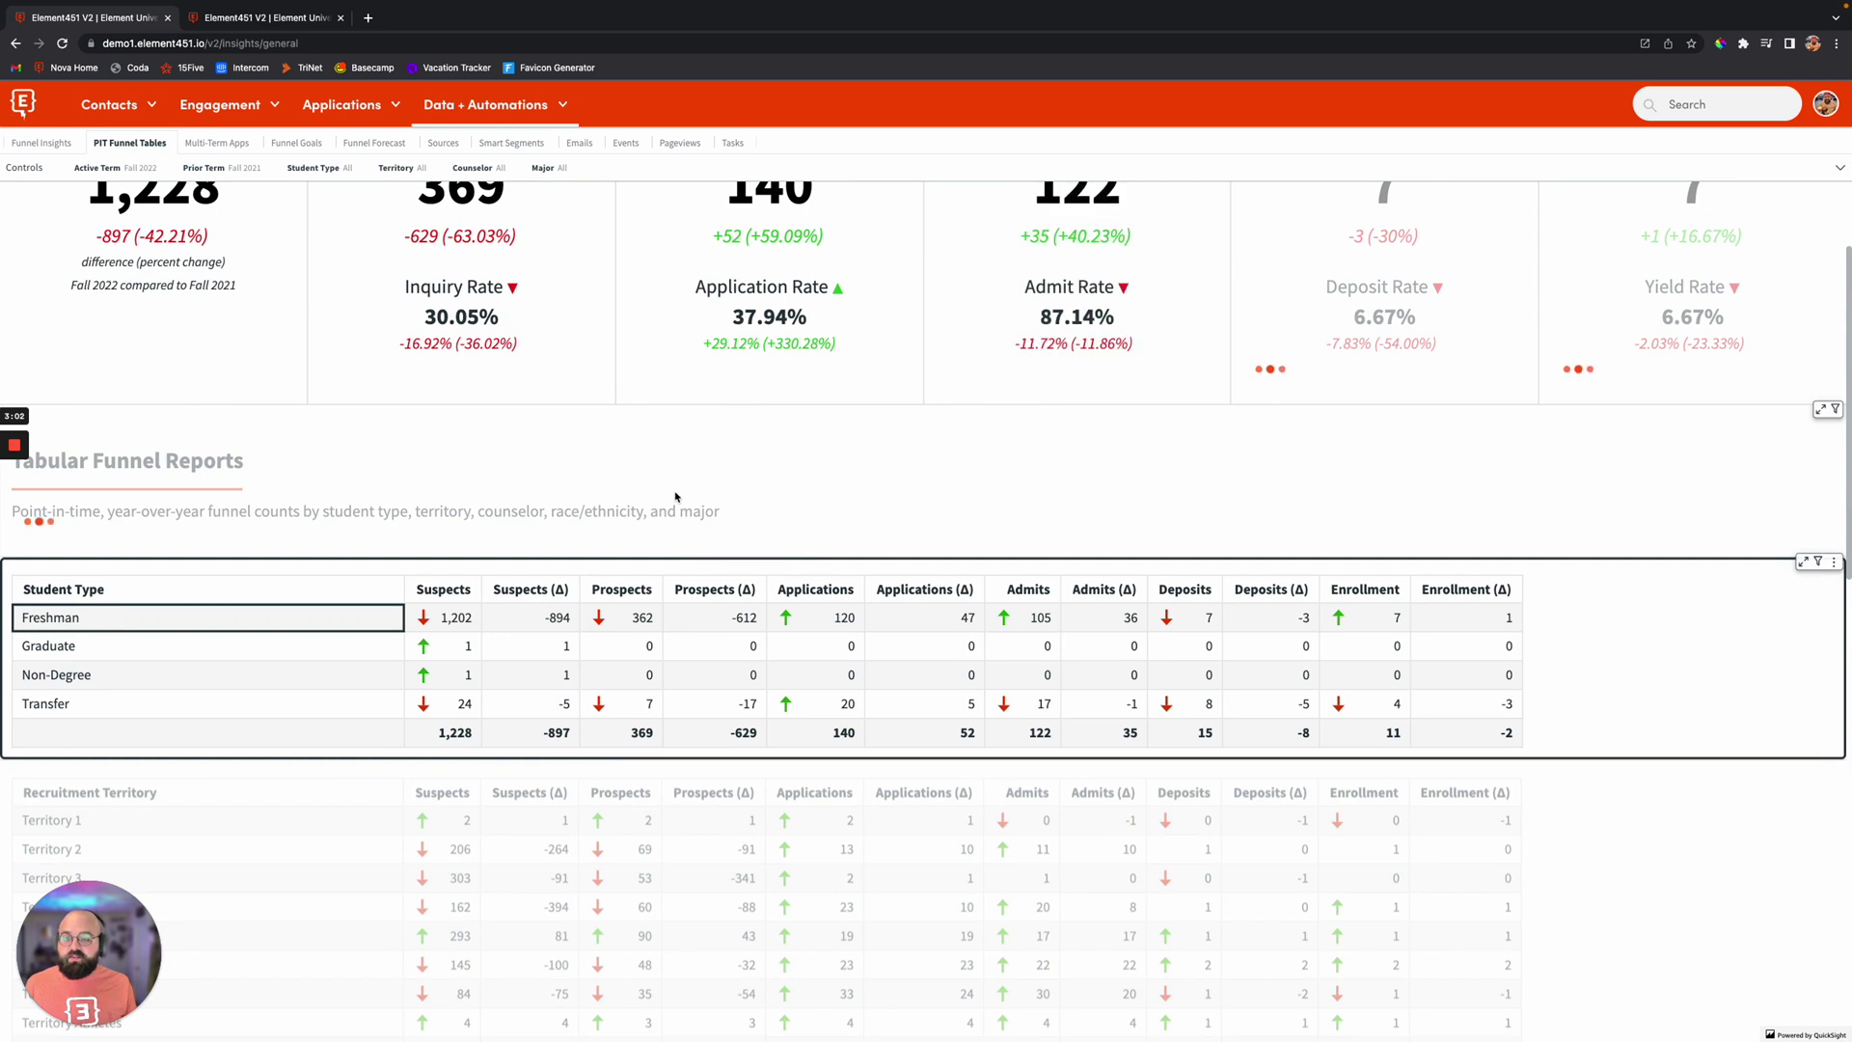
{"action": "left_click", "coordinate": [198, 142]}
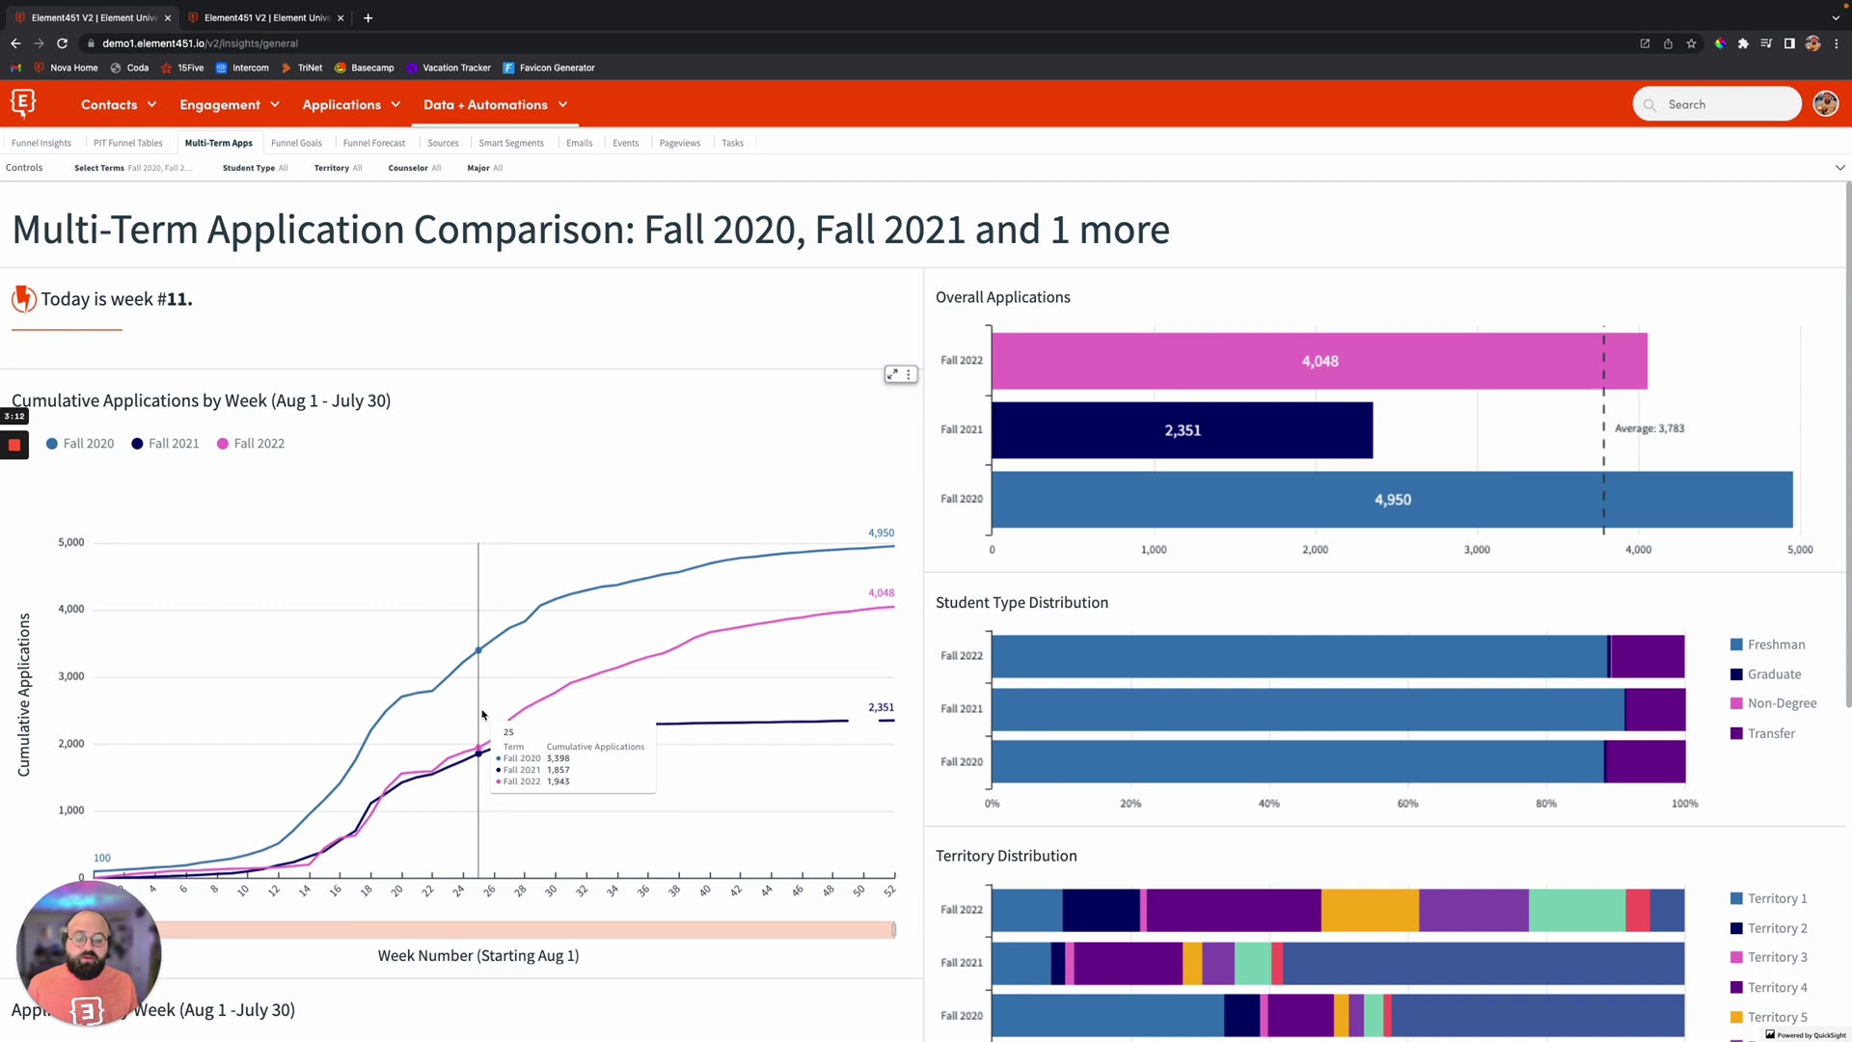
Select the Fall 2022 Territory 4 bar segment in Territory Distribution to cross-filter the charts
{"action": "scroll", "coordinate": [1185, 670], "scroll_direction": "down", "scroll_amount": 2}
{"action": "scroll", "coordinate": [1185, 670], "scroll_direction": "down", "scroll_amount": 2}
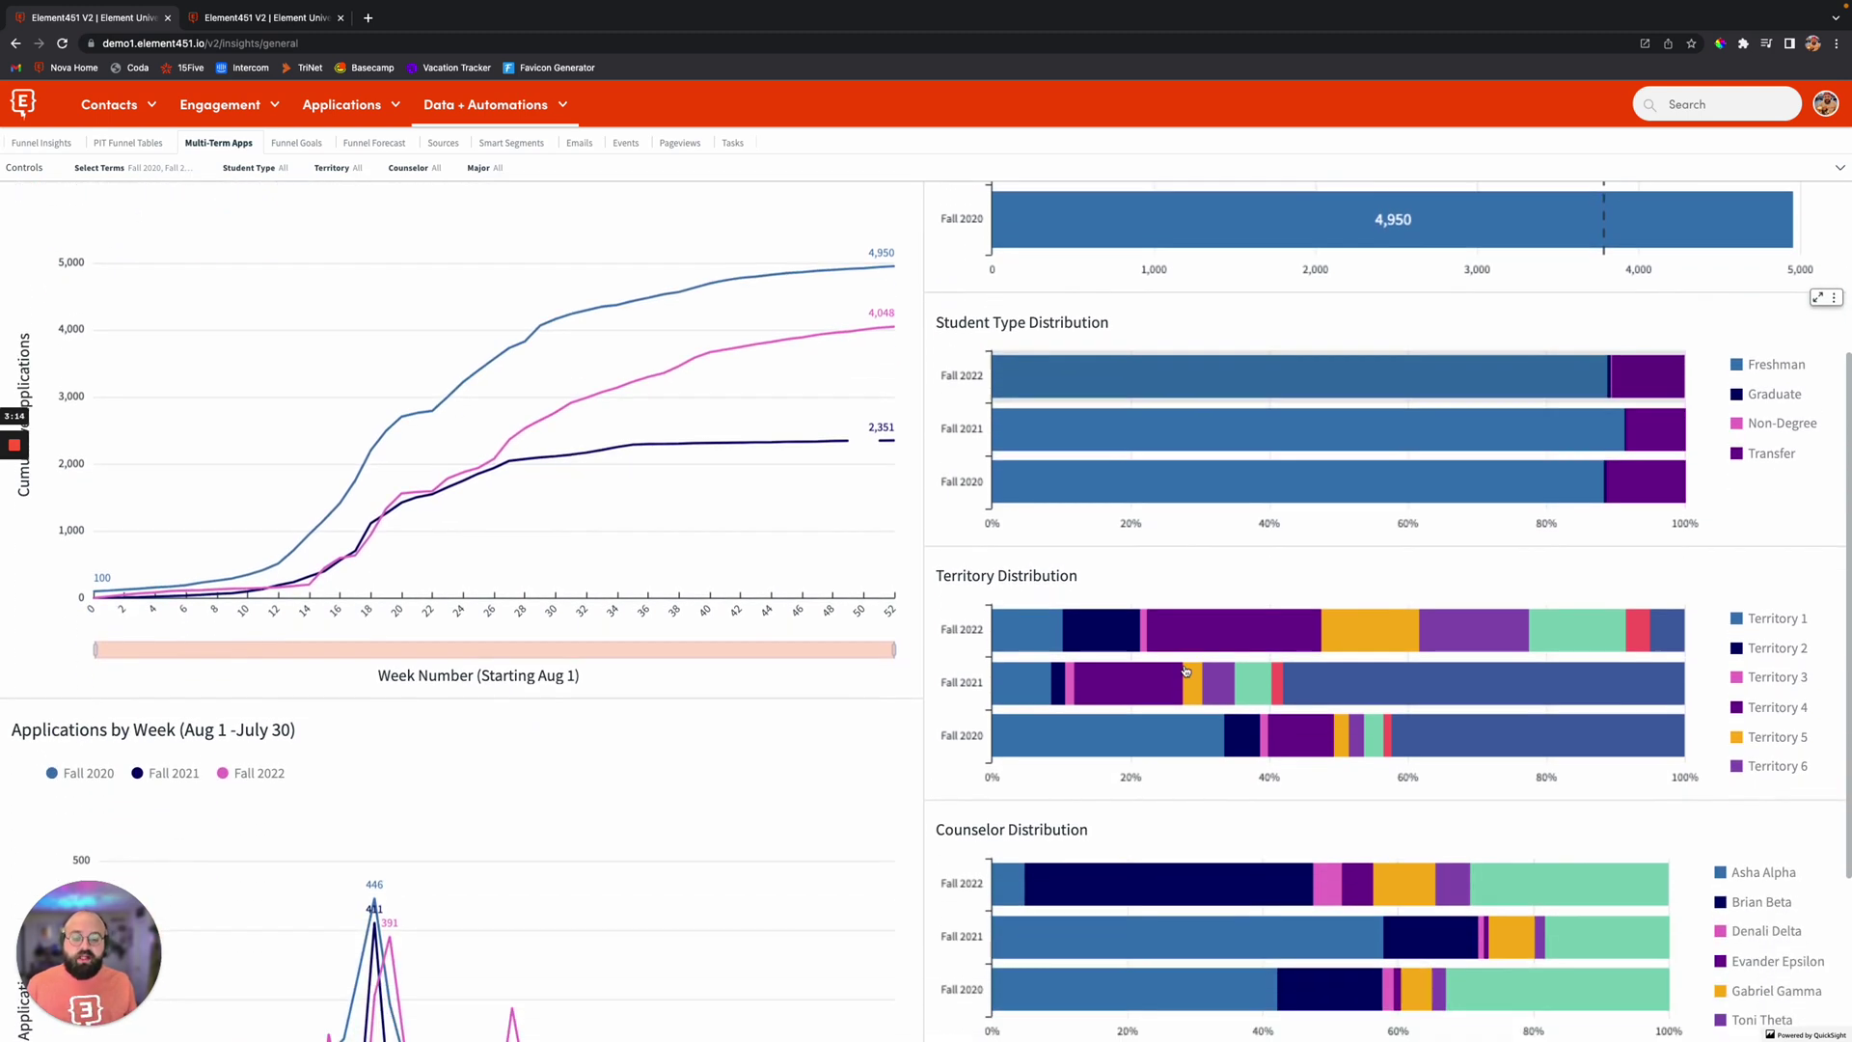
{"action": "scroll", "coordinate": [1191, 694], "scroll_direction": "up", "scroll_amount": 1}
{"action": "left_click", "coordinate": [1195, 711]}
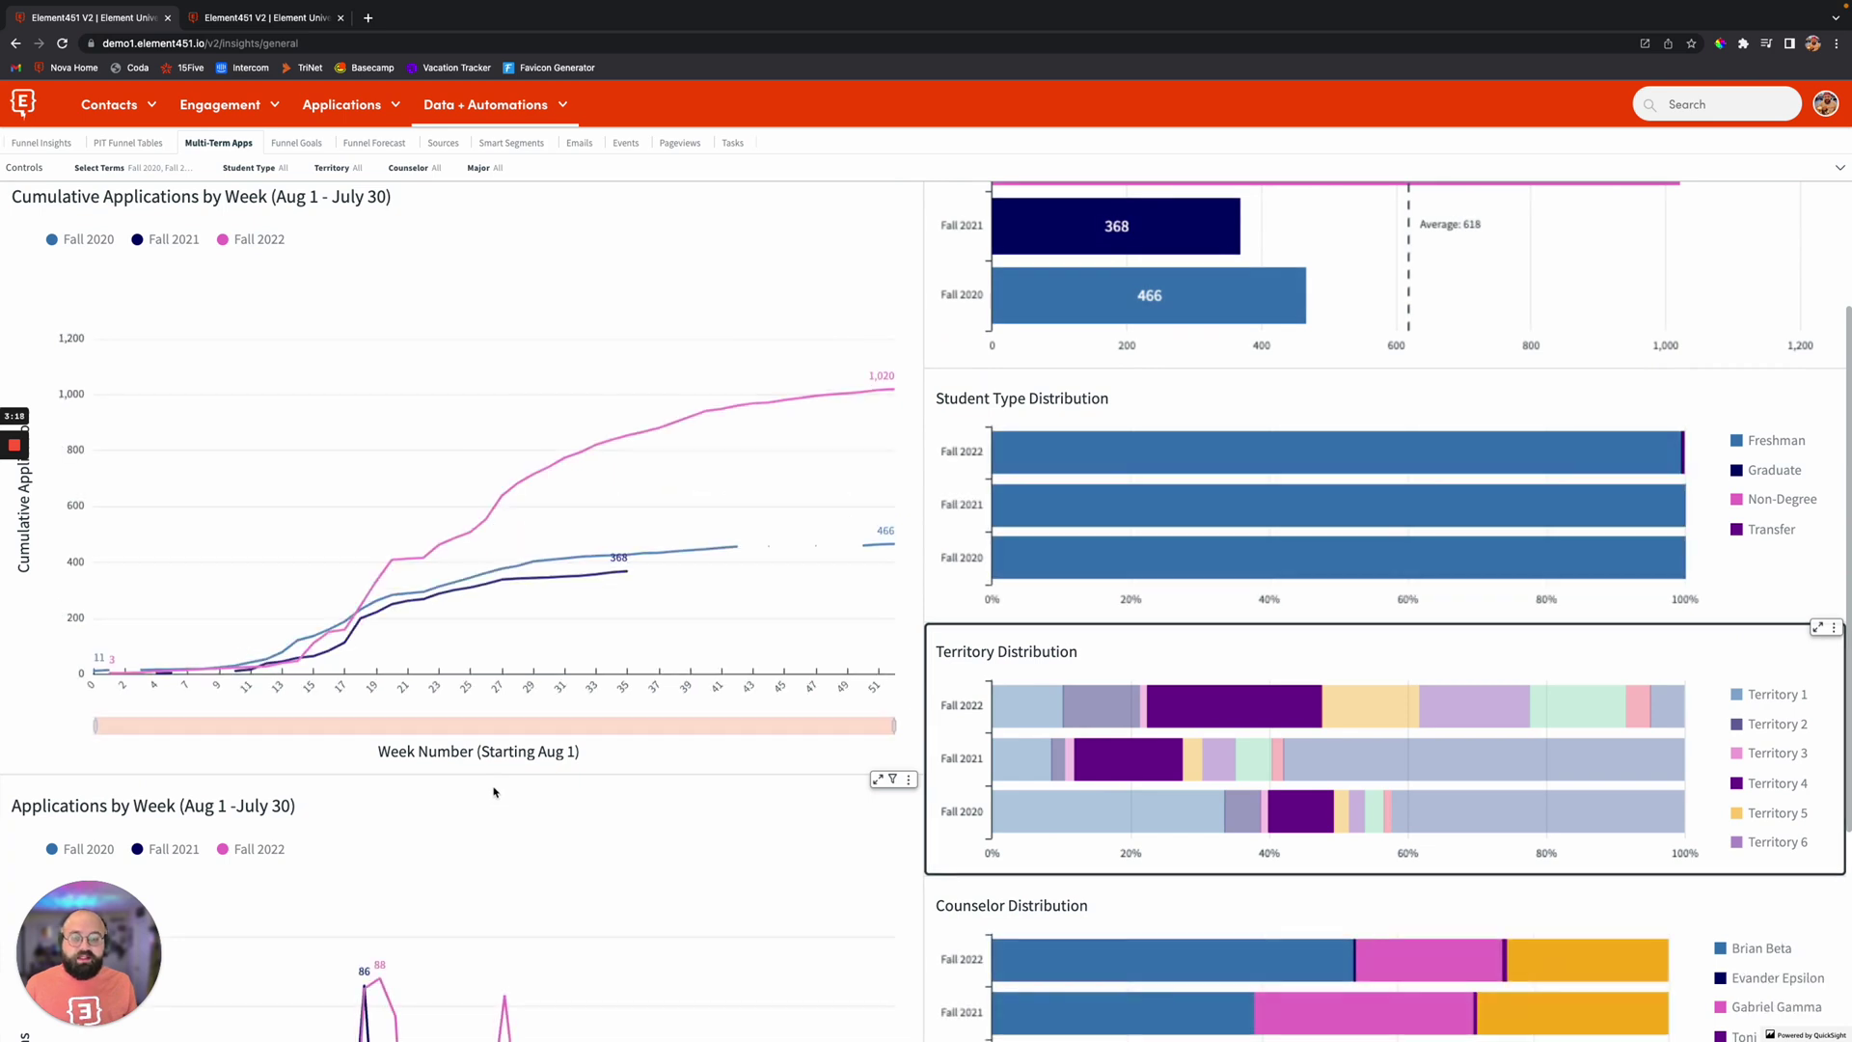
{"action": "scroll", "coordinate": [314, 393], "scroll_direction": "up", "scroll_amount": 2}
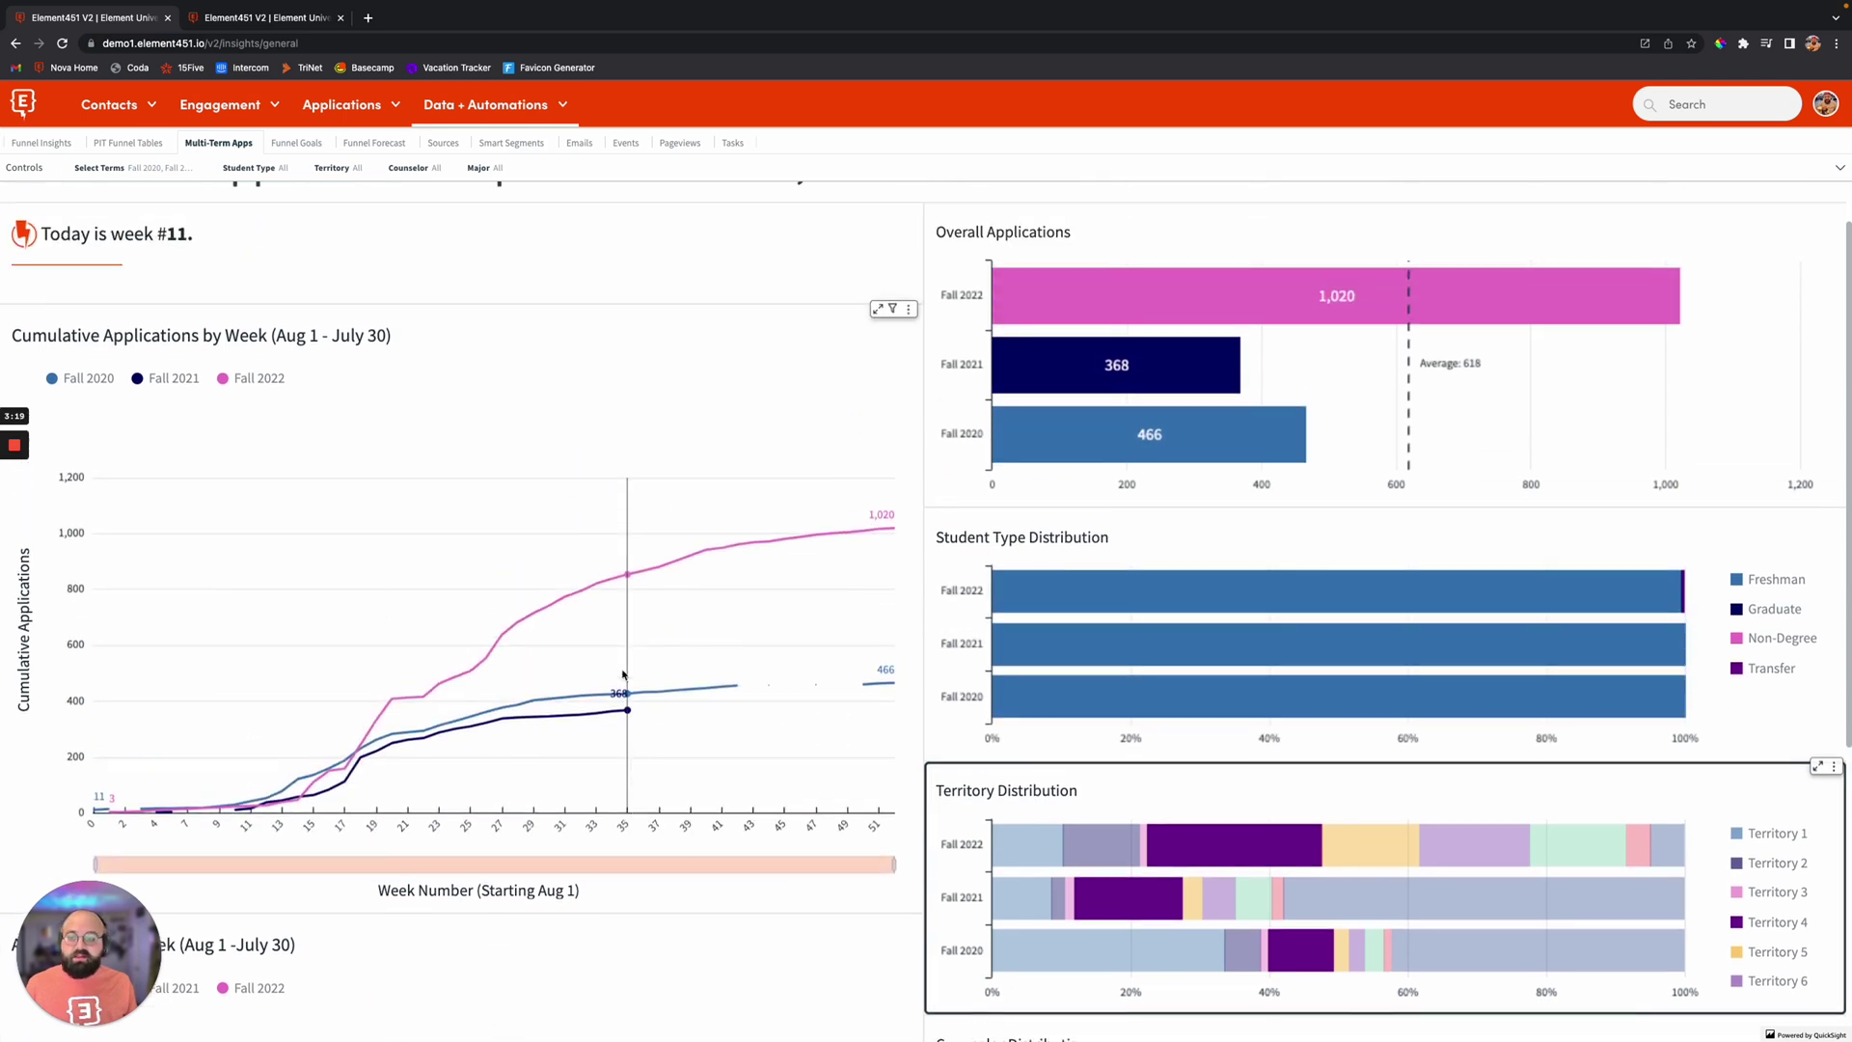
Open Funnel Goals and read the Applications gauge at 172.18% progress
{"action": "left_click", "coordinate": [296, 143]}
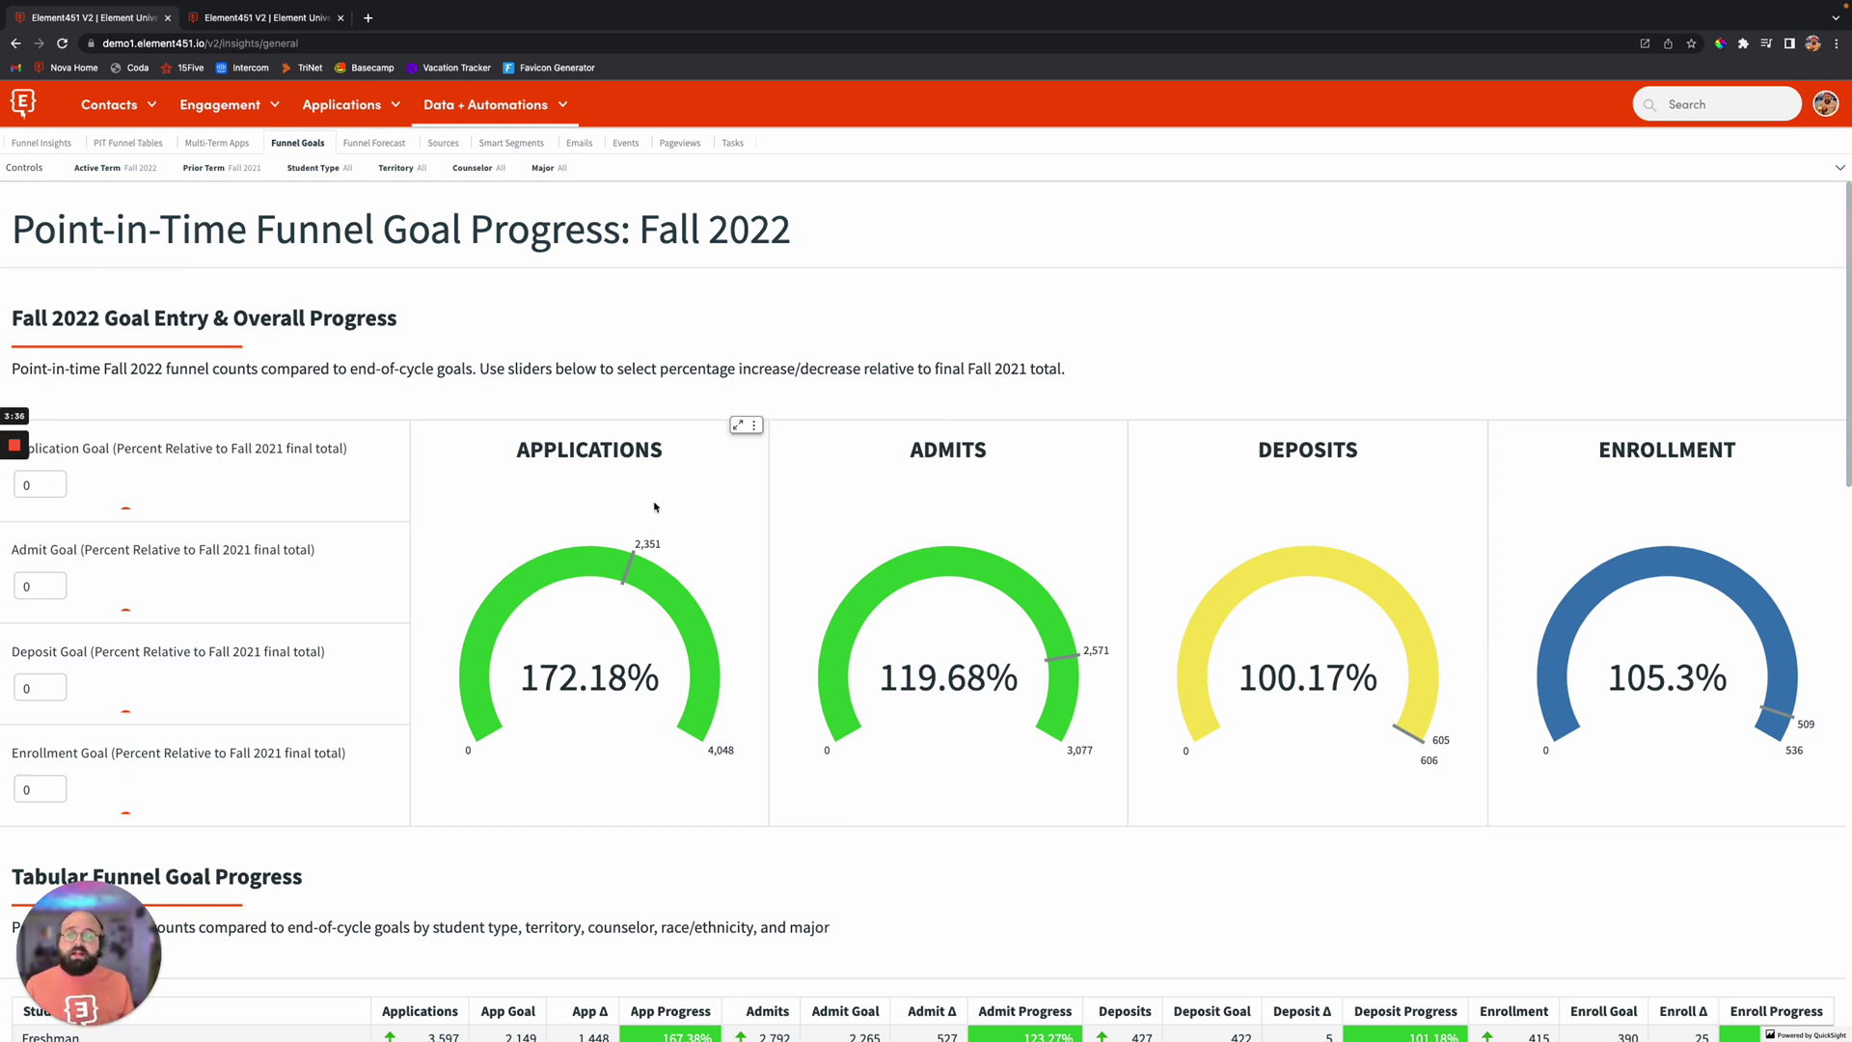
{"action": "mouse_move", "coordinate": [700, 621]}
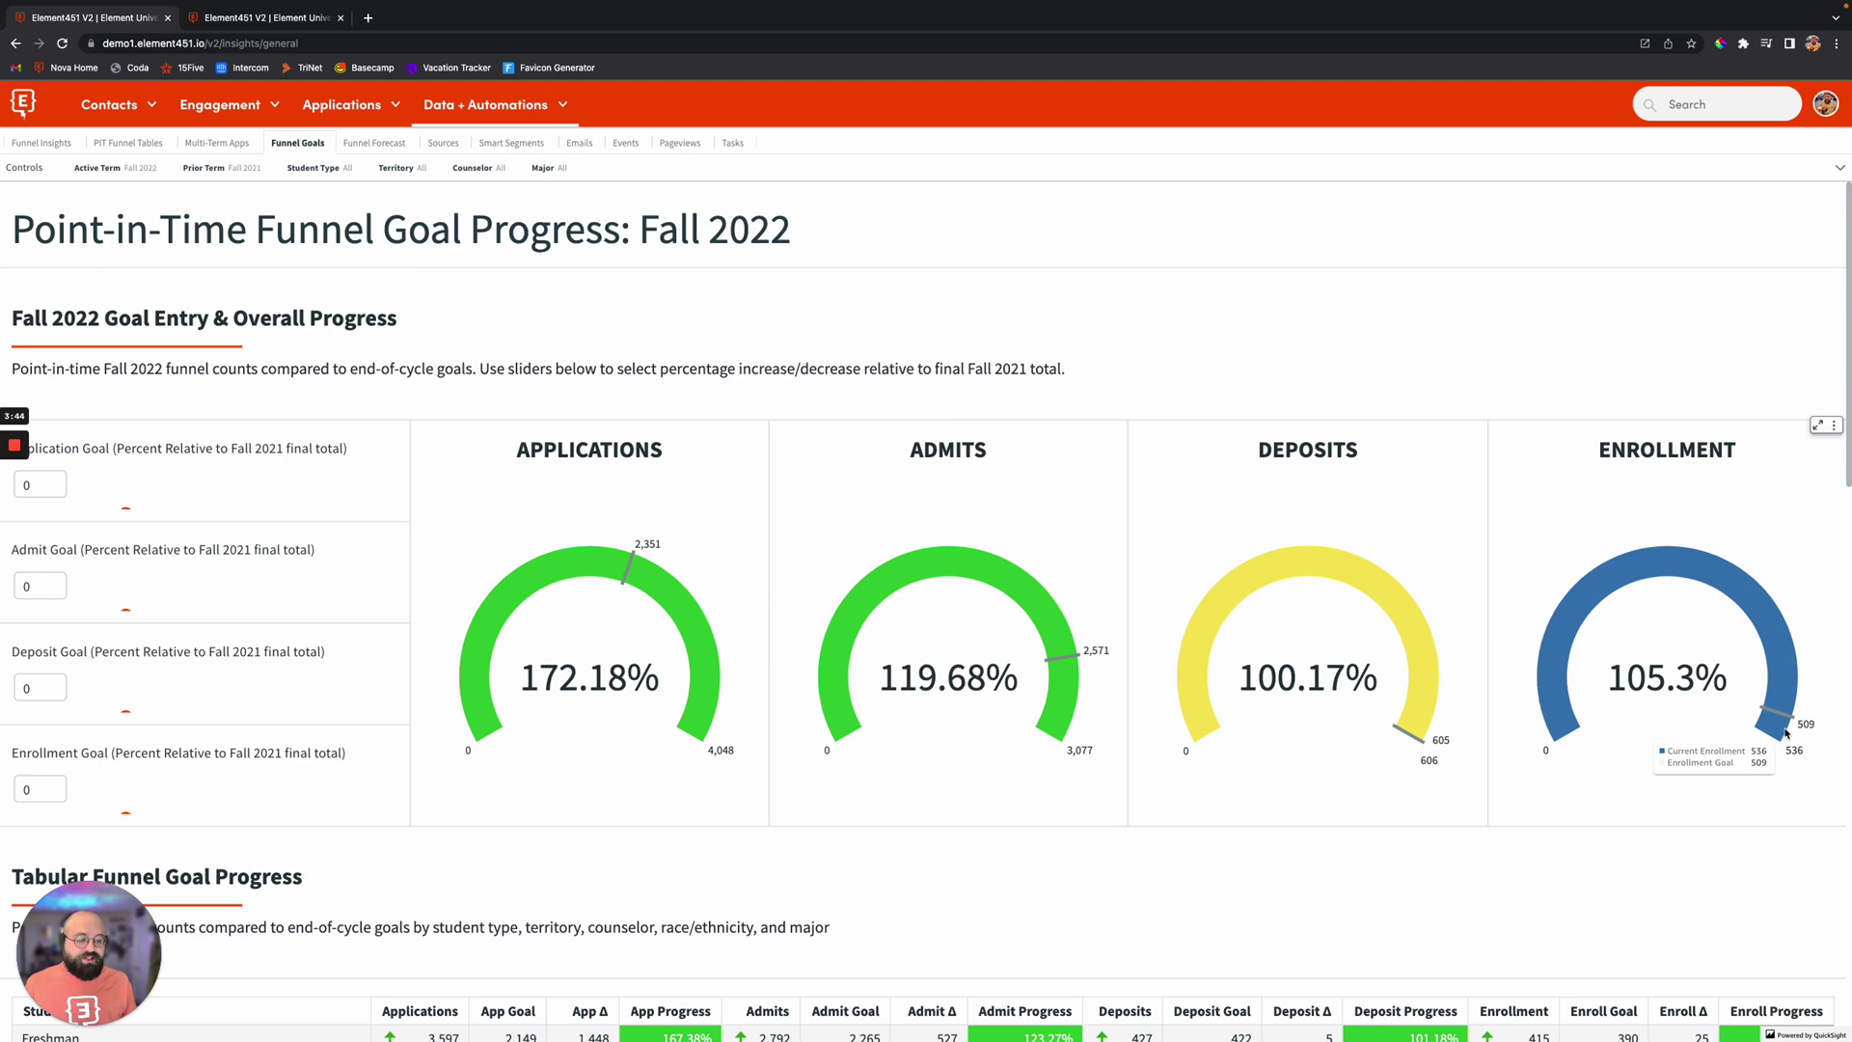
Move the Deposit Goal slider from 0.01 up to 0.03, raising the deposit goal to 623
{"action": "left_click", "coordinate": [136, 715]}
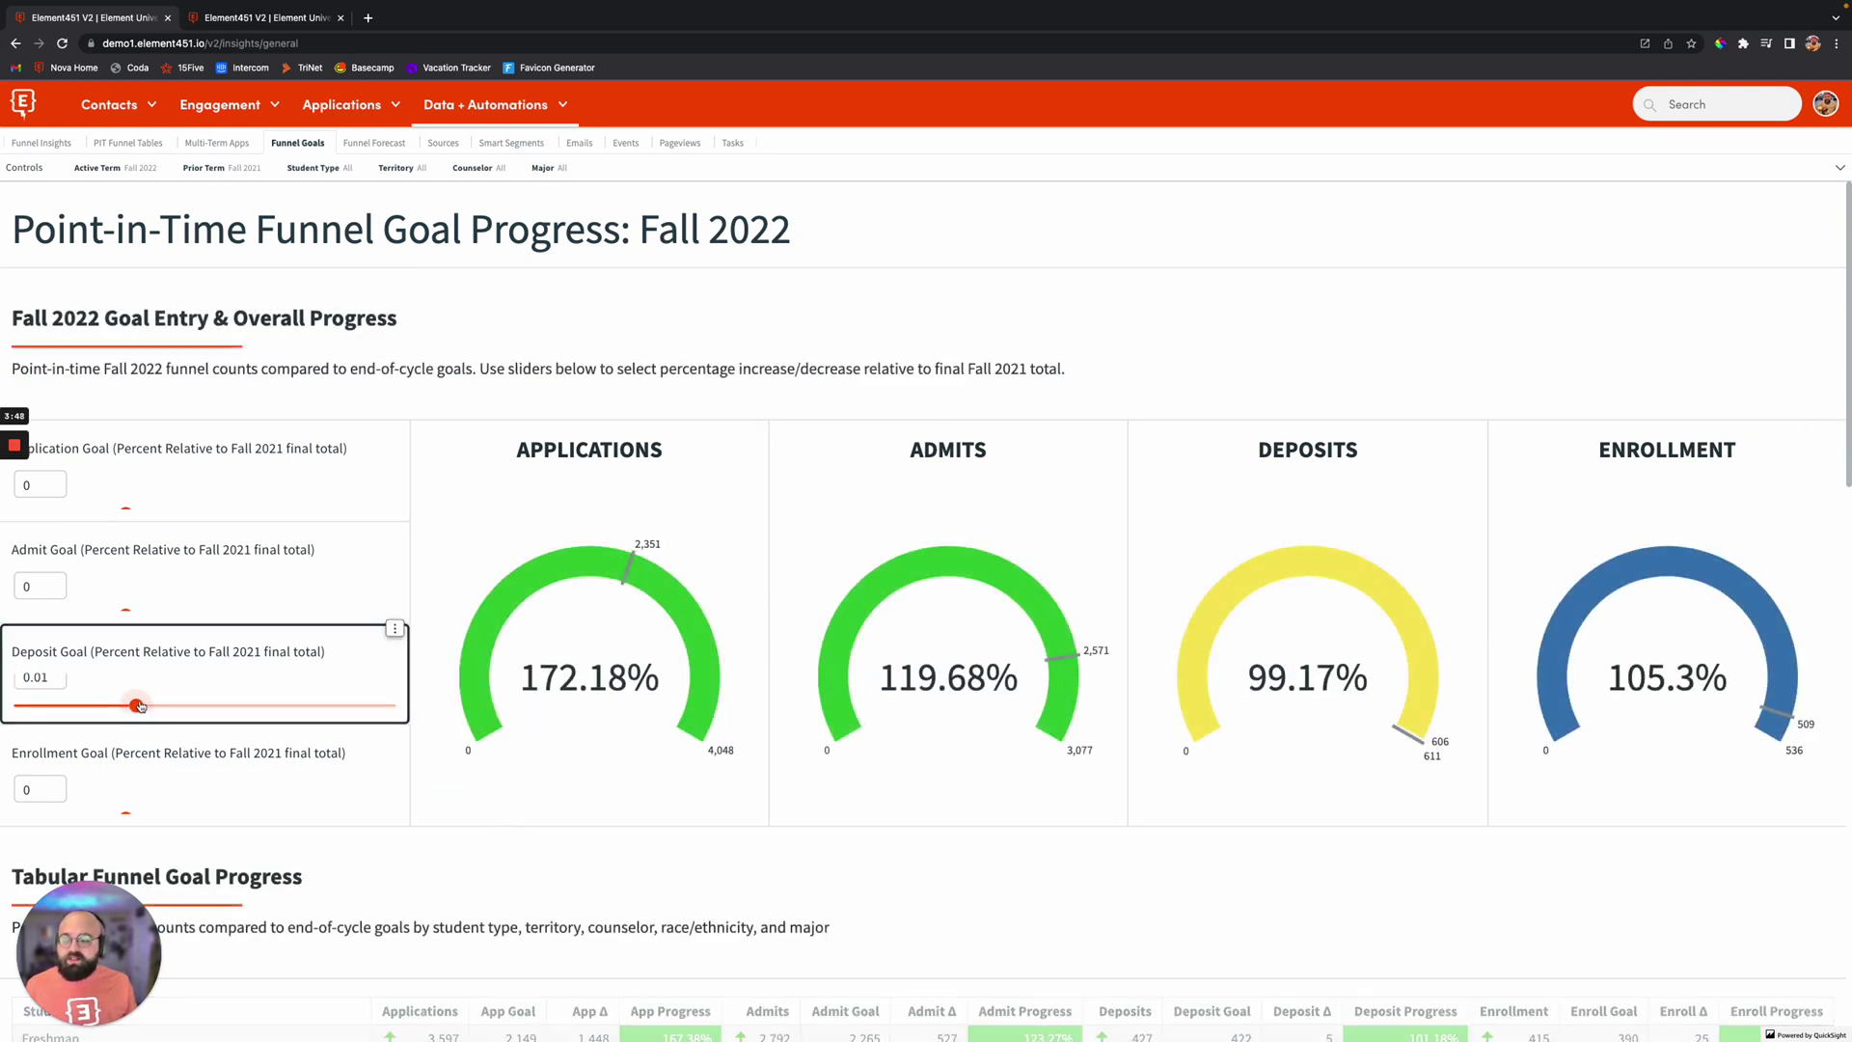
{"action": "left_click_drag", "start_coordinate": [140, 707], "coordinate": [146, 706]}
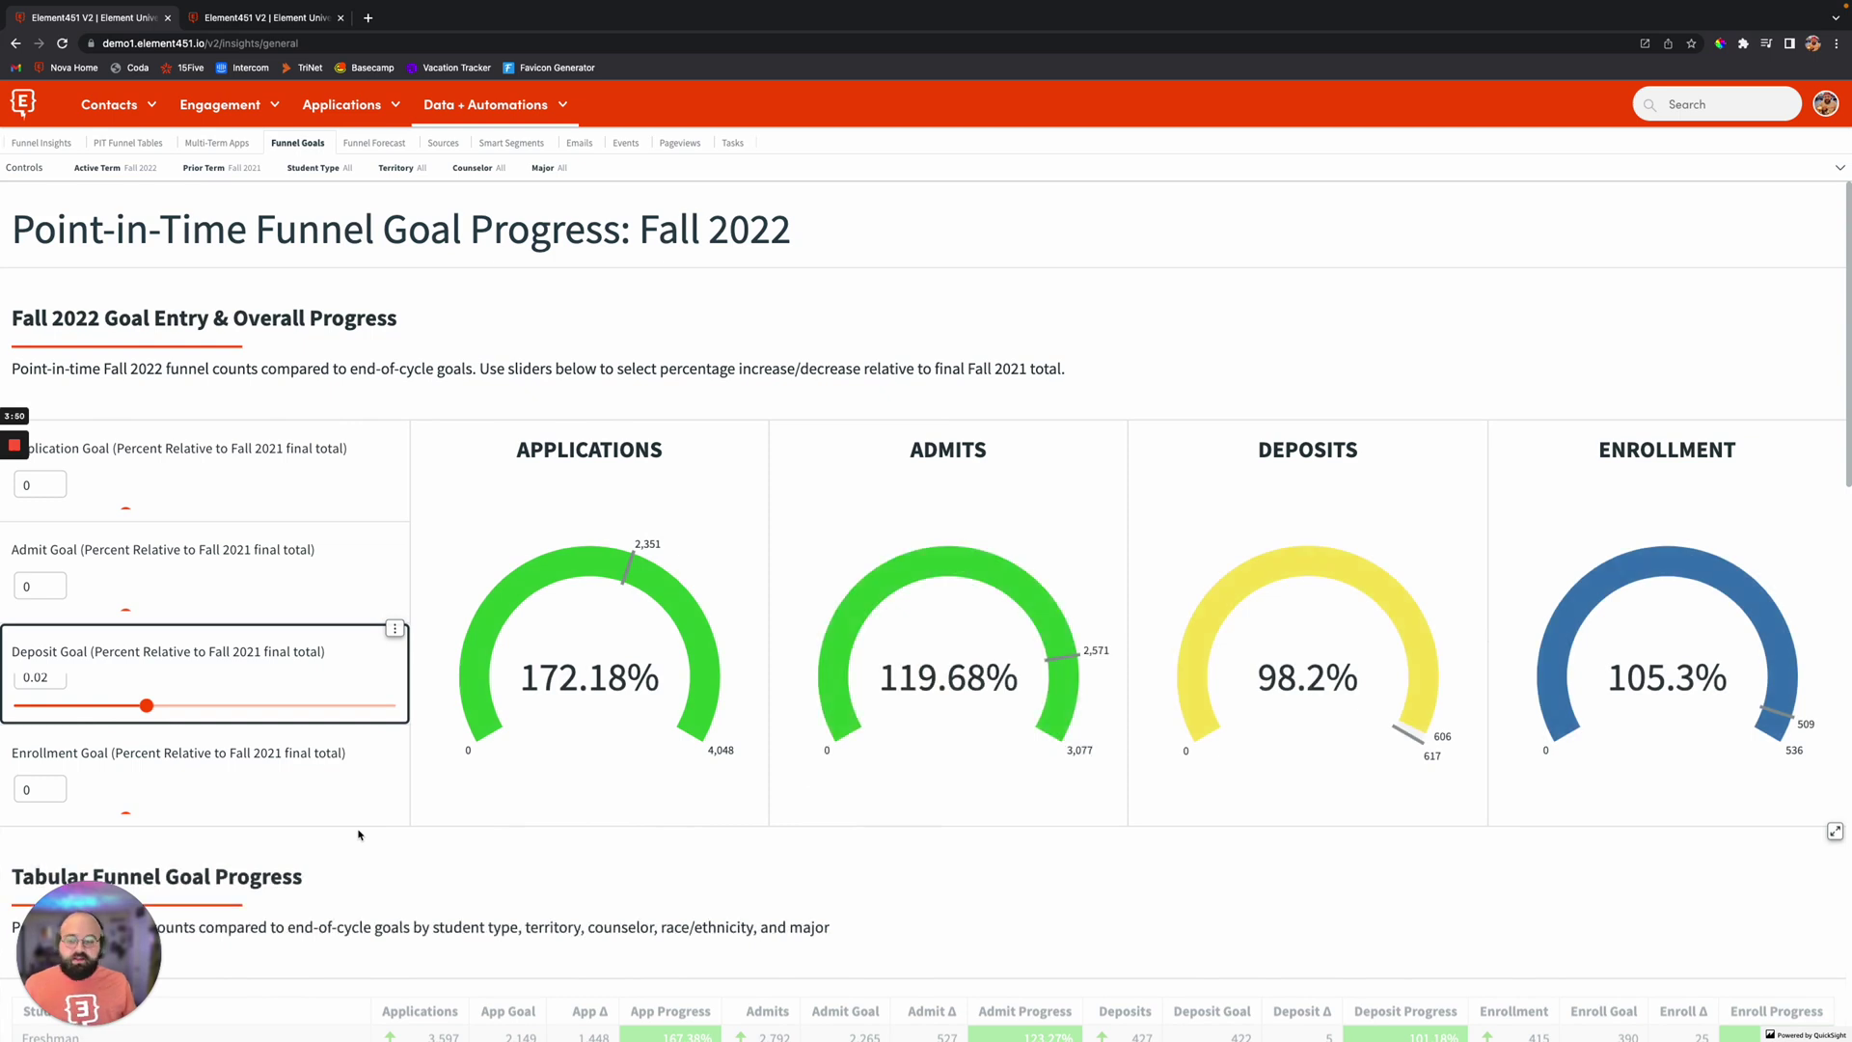
{"action": "left_click_drag", "start_coordinate": [148, 712], "coordinate": [156, 712]}
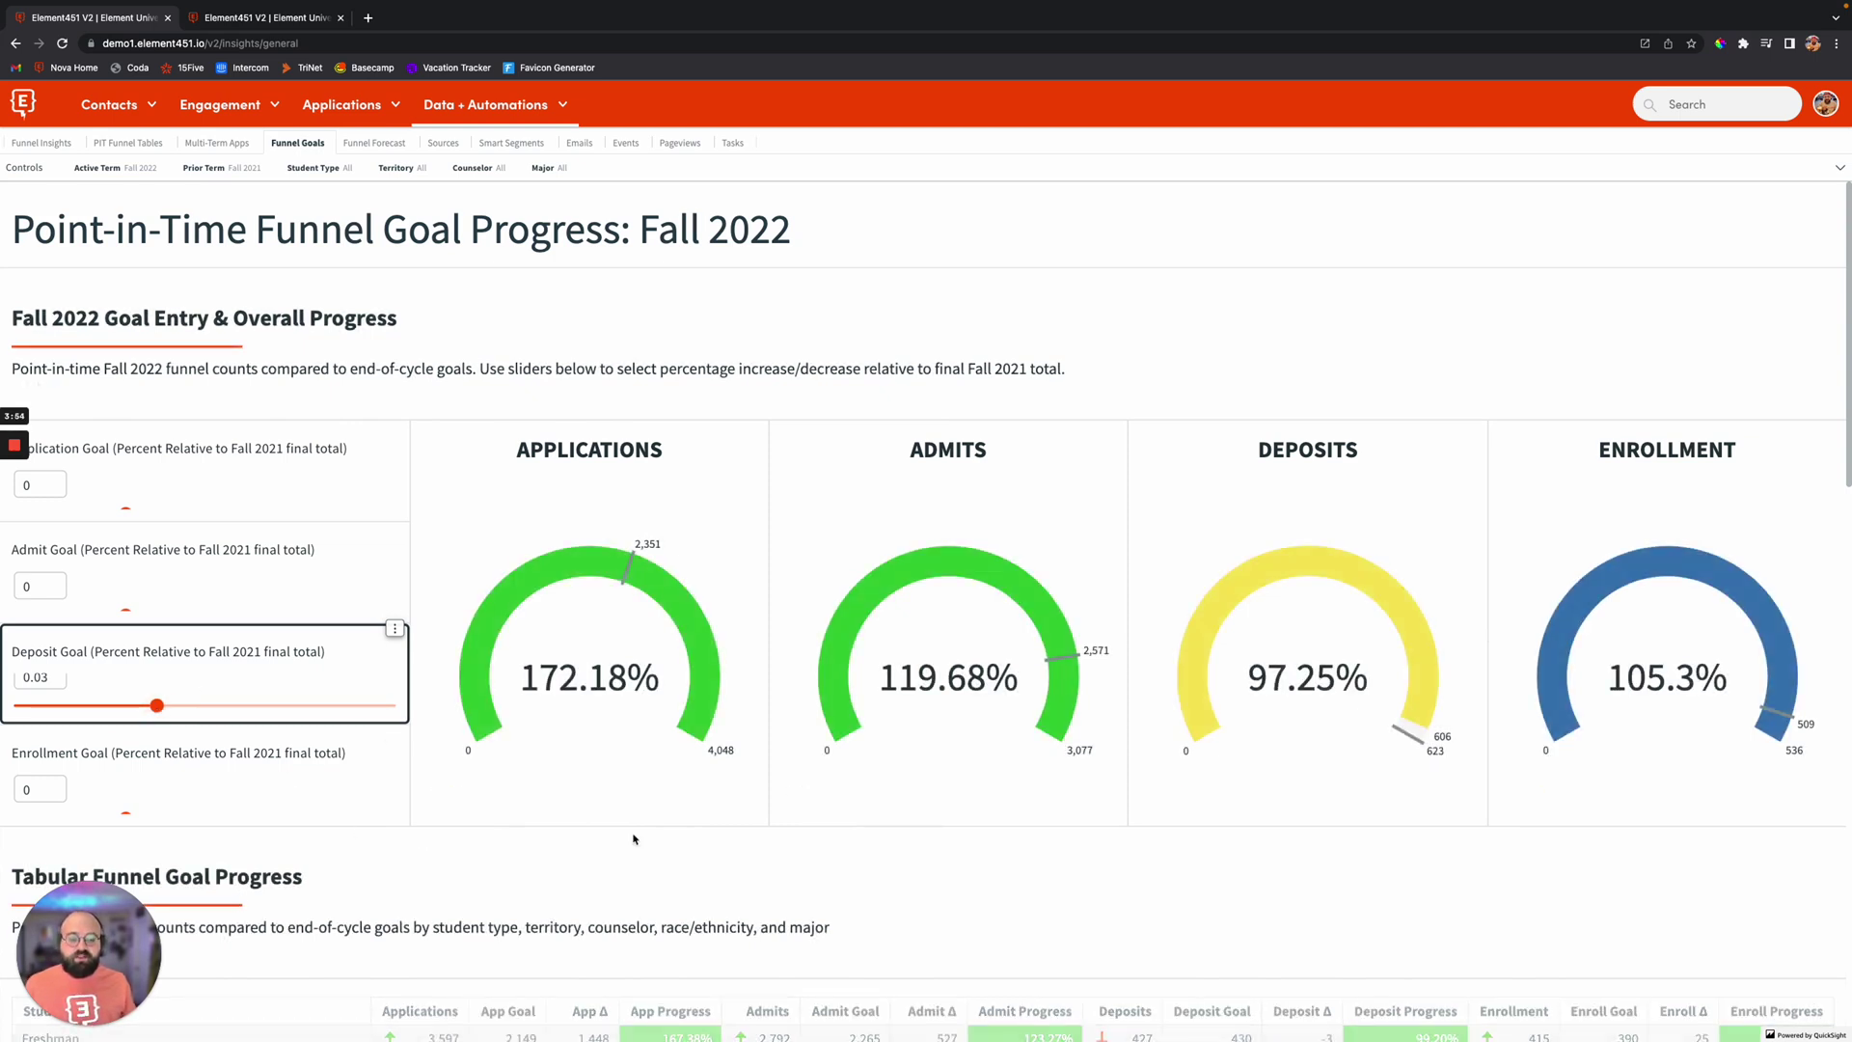
Scroll through the Fall 2022 goal progress tables and back up
{"action": "scroll", "coordinate": [928, 627], "scroll_direction": "down", "scroll_amount": 1}
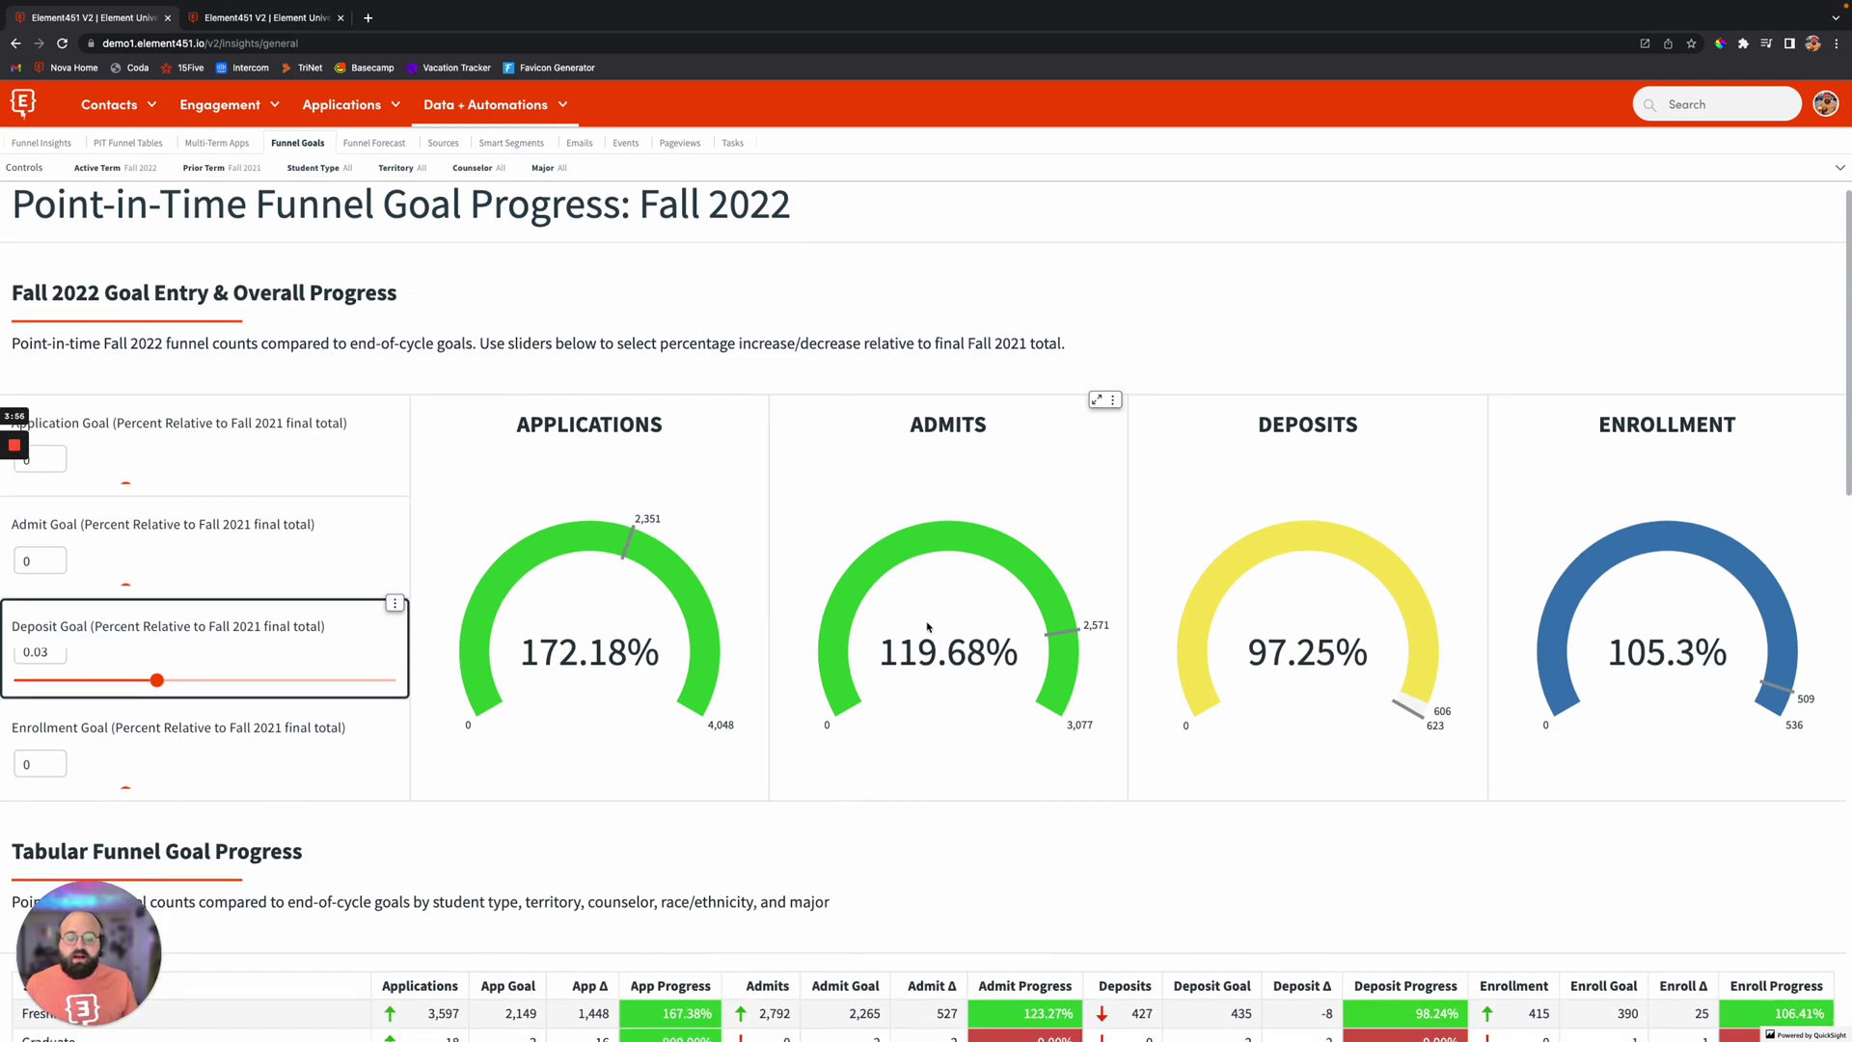
{"action": "scroll", "coordinate": [928, 627], "scroll_direction": "down", "scroll_amount": 2}
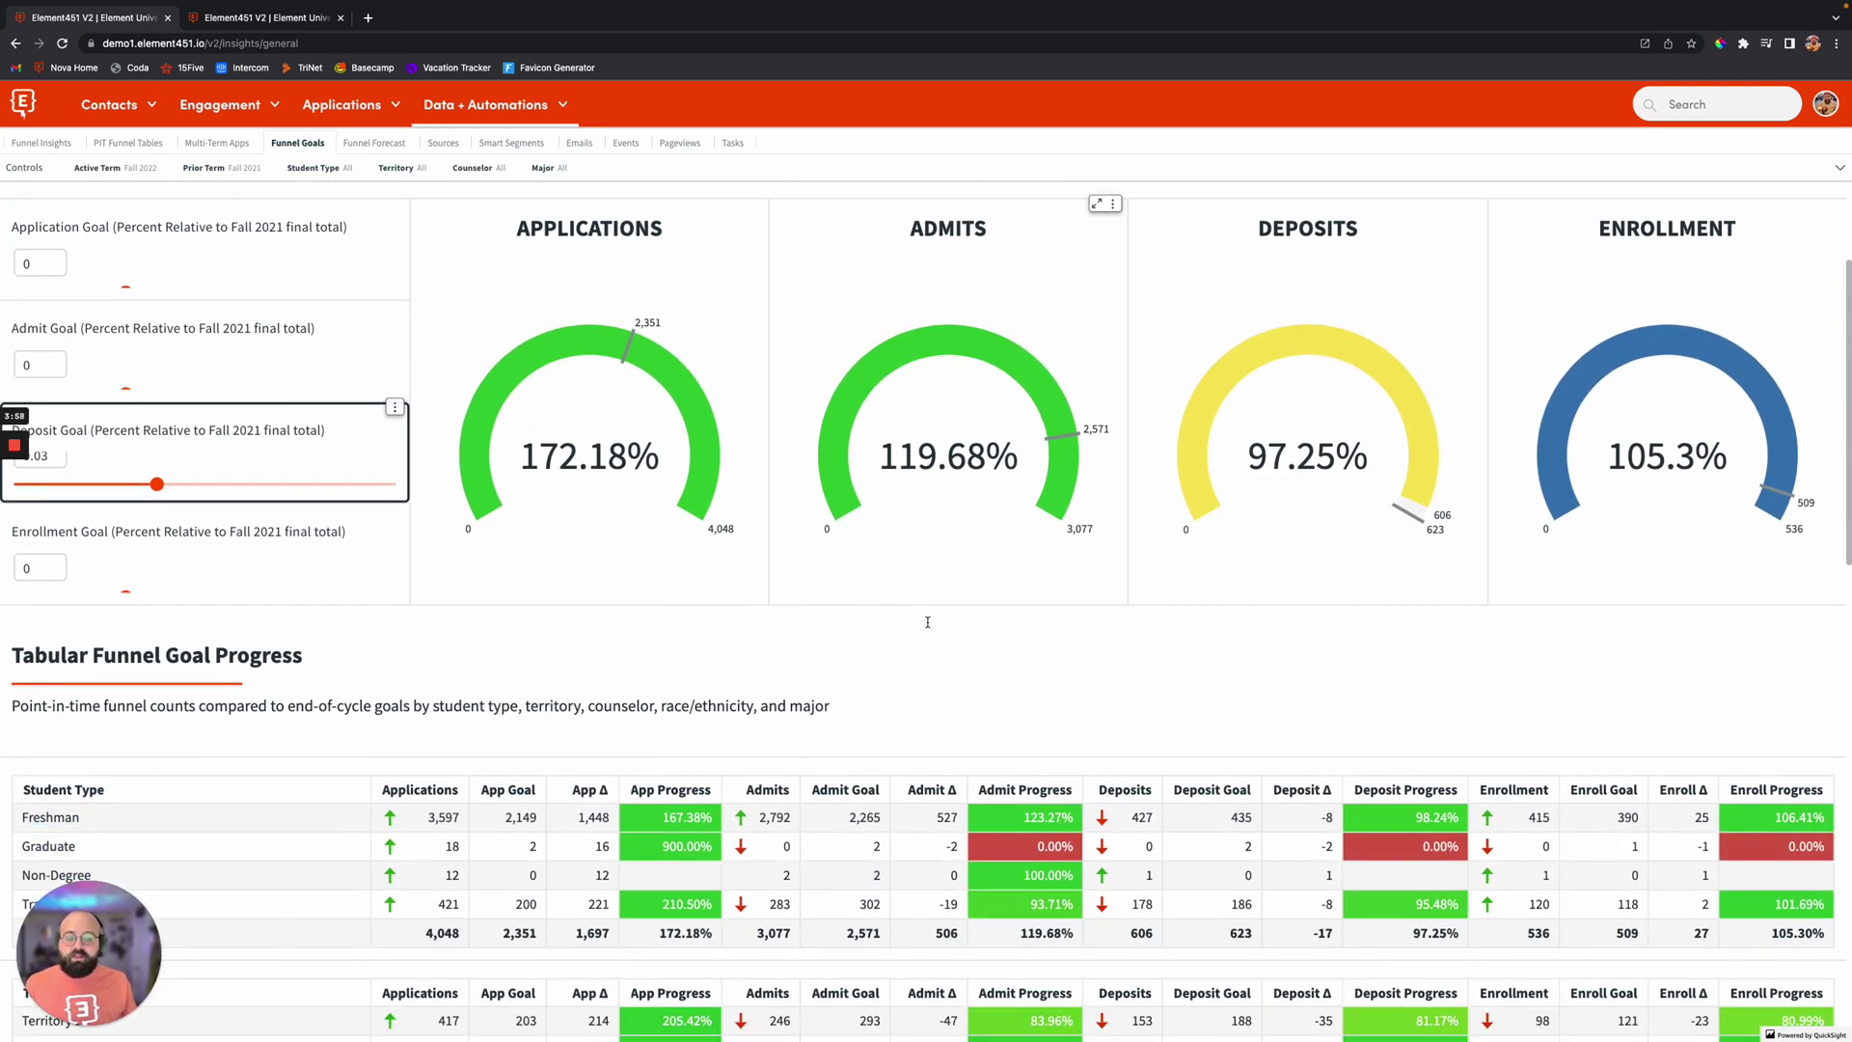
{"action": "scroll", "coordinate": [928, 623], "scroll_direction": "down", "scroll_amount": 4}
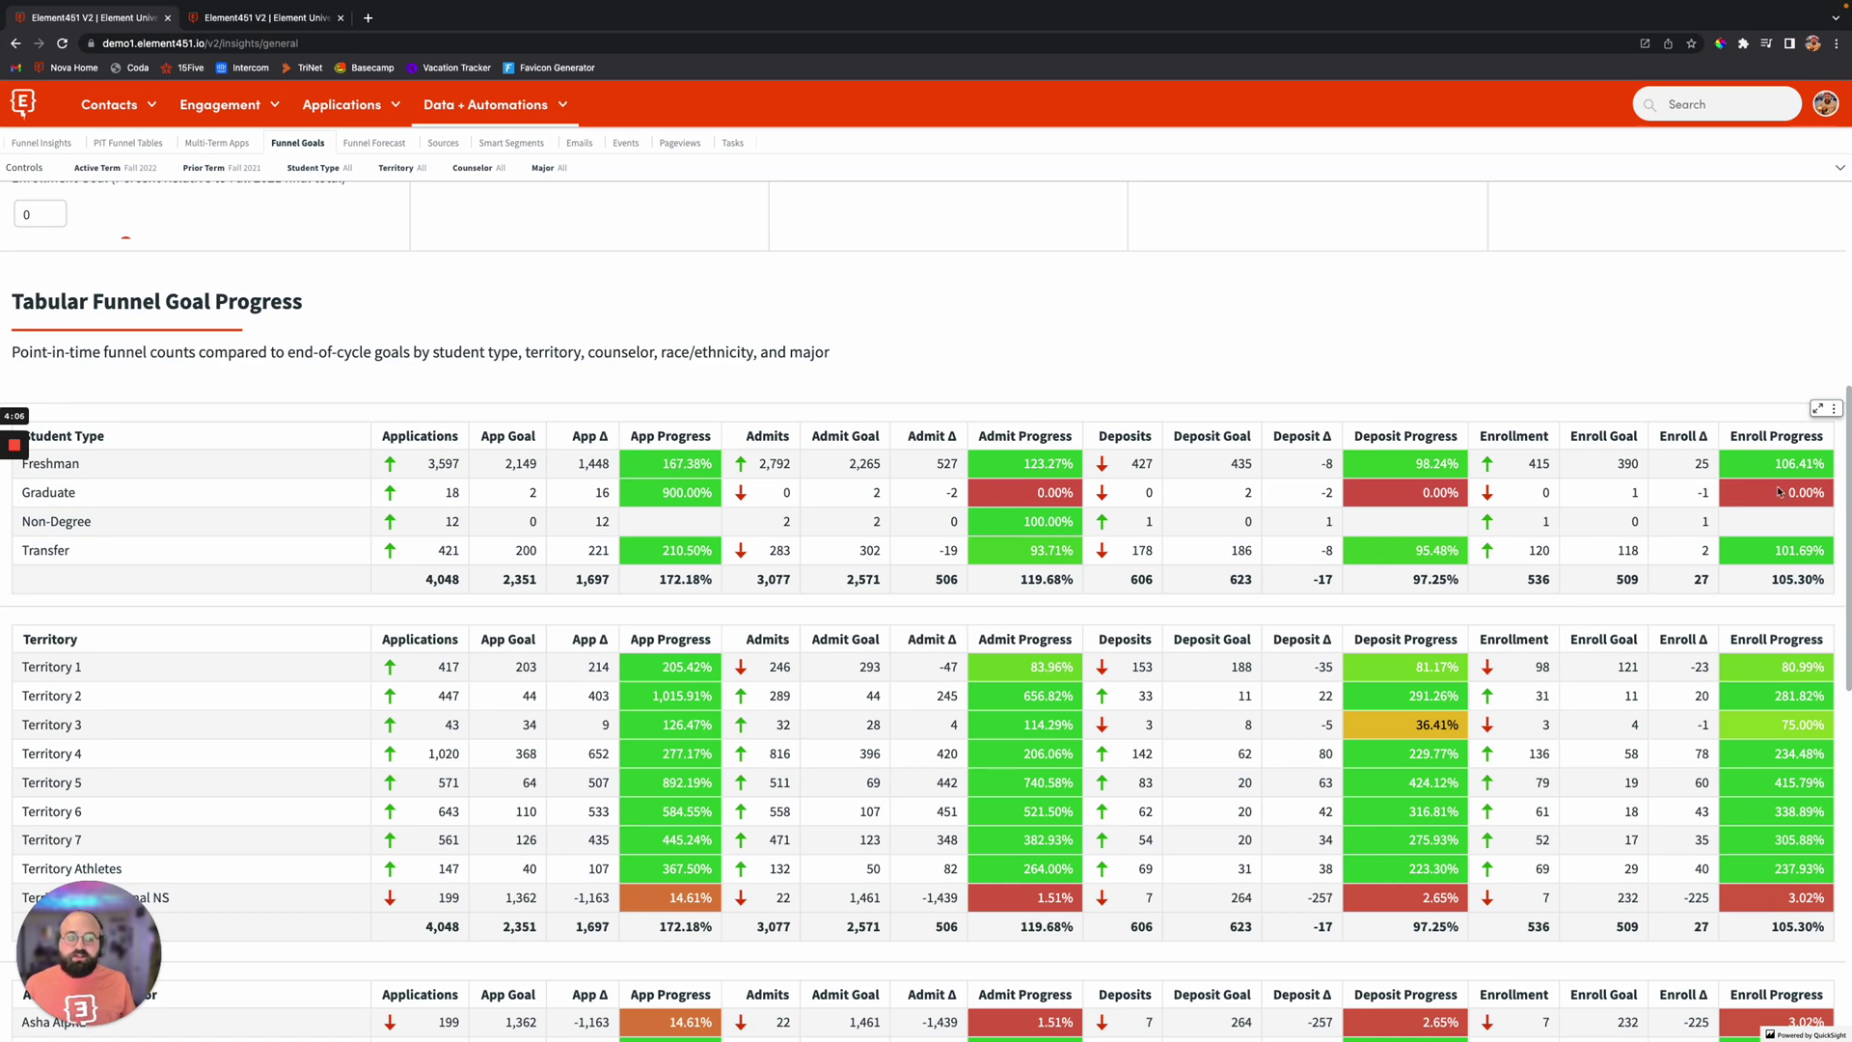
{"action": "scroll", "coordinate": [928, 579], "scroll_direction": "up", "scroll_amount": 6}
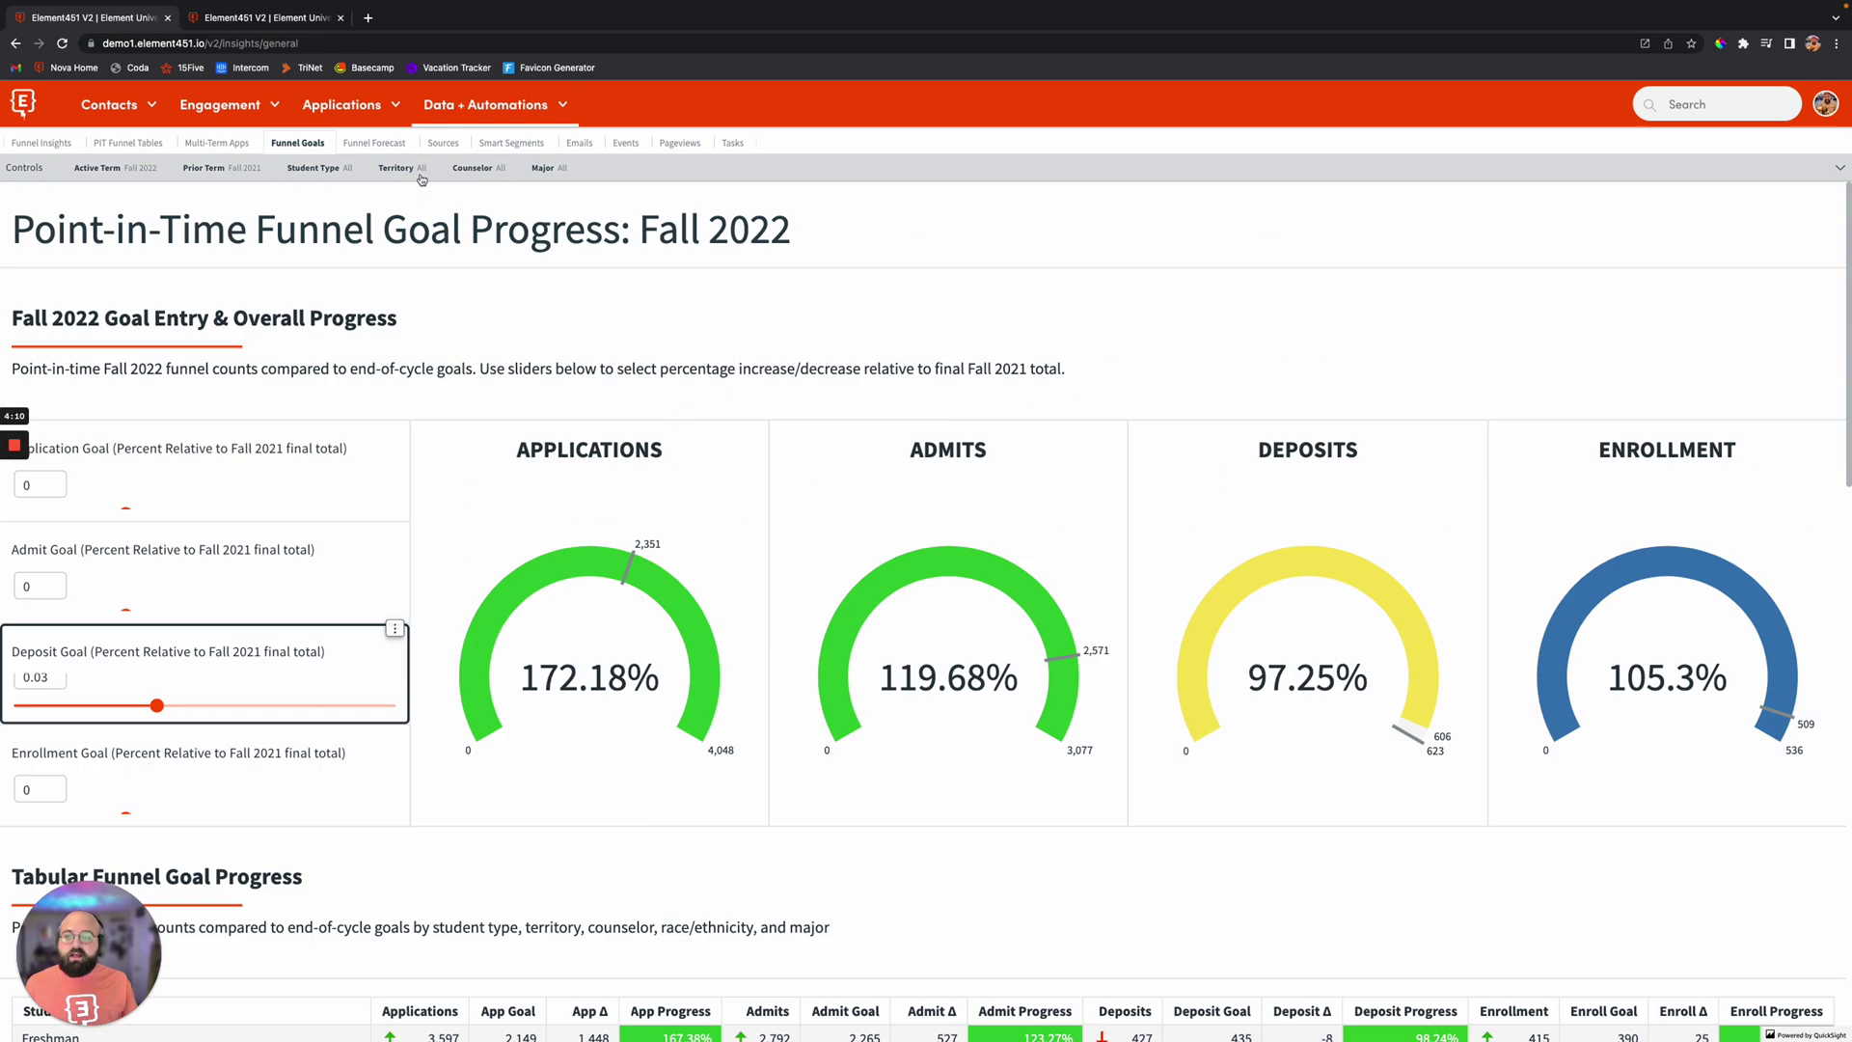
Expand Controls, check the Counselor list, and view the 15-day Funnel Forecast
{"action": "left_click", "coordinate": [476, 170]}
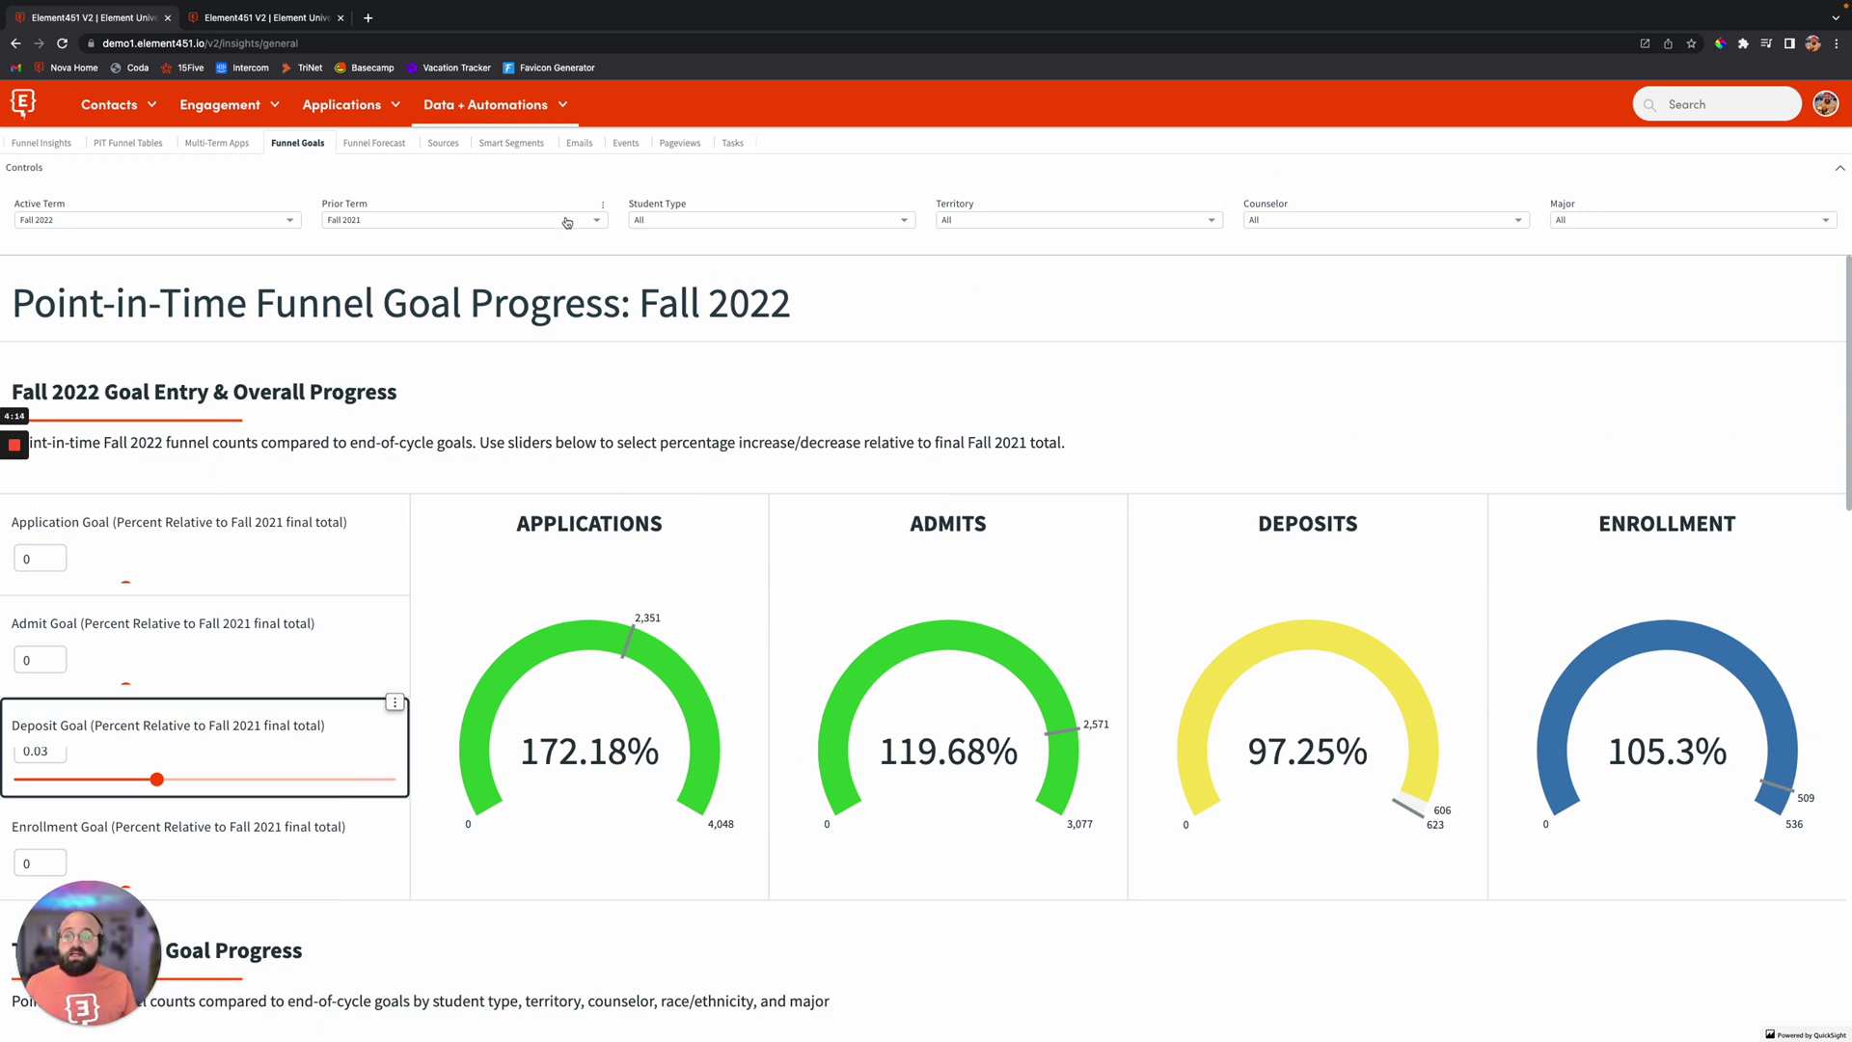
{"action": "left_click", "coordinate": [1375, 222]}
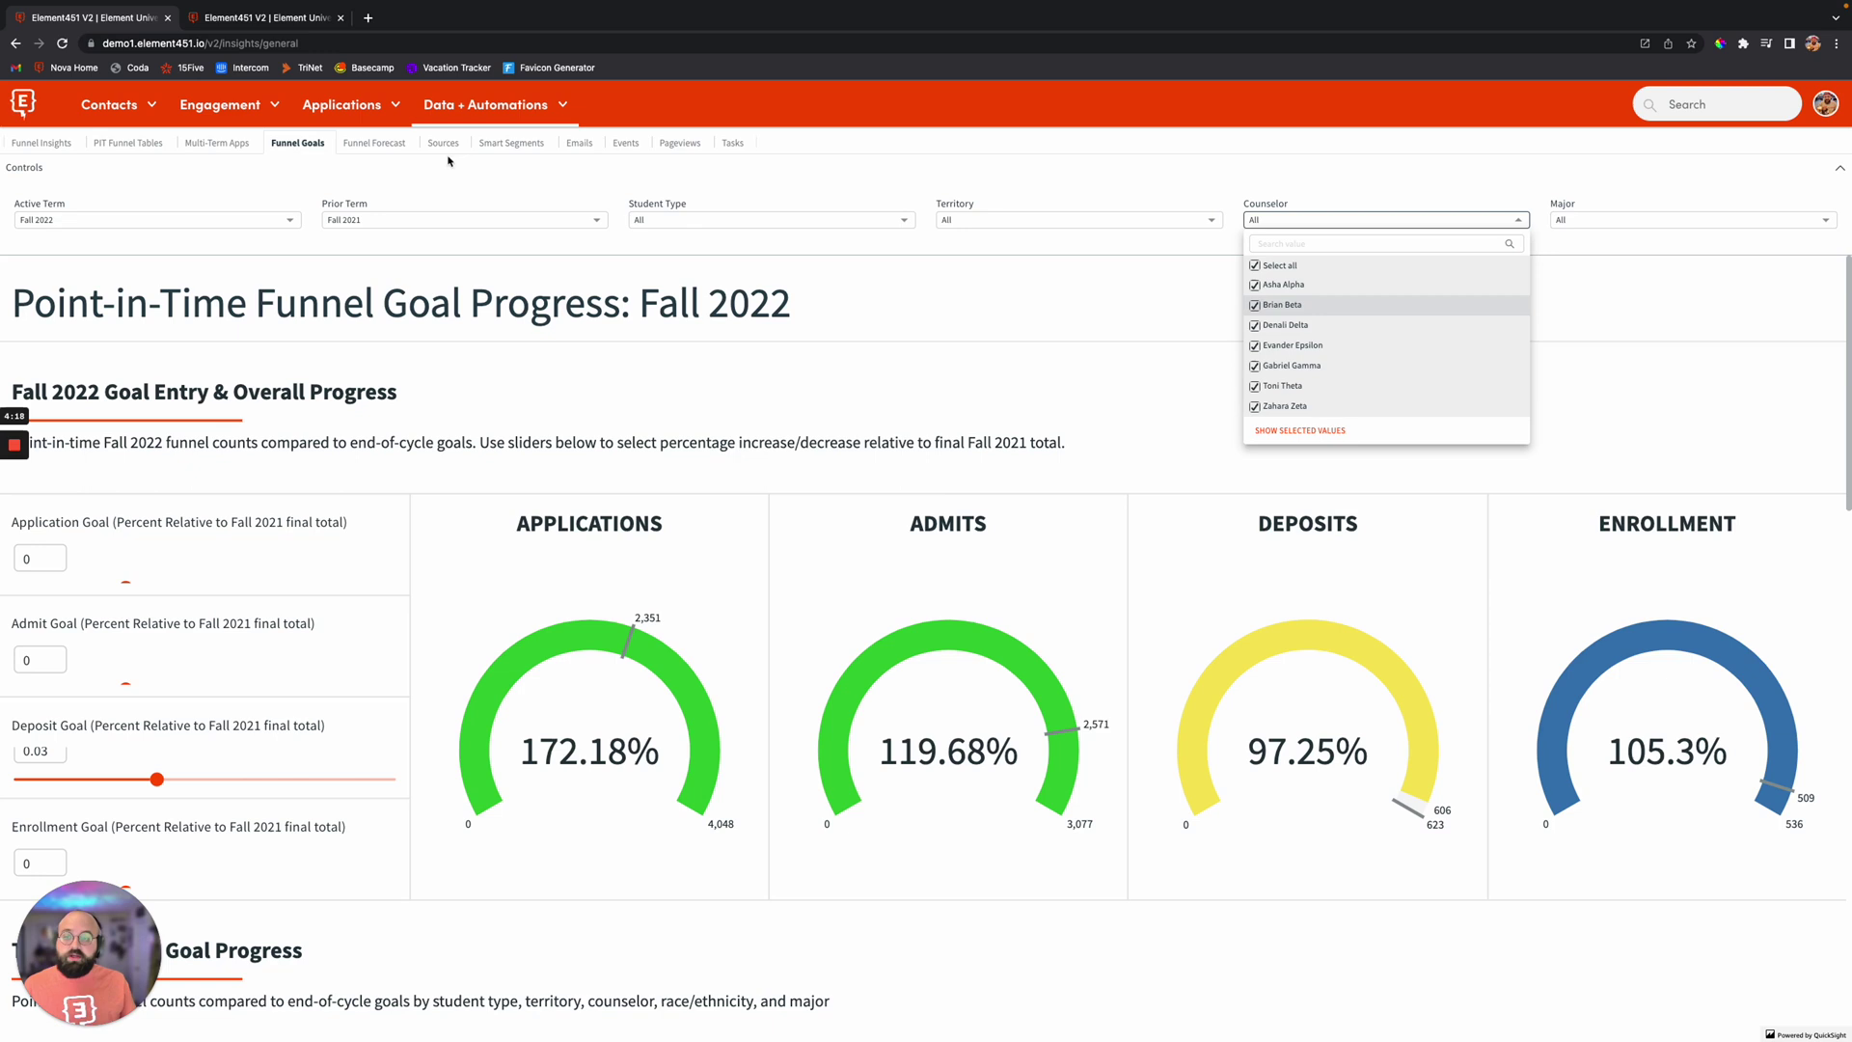
{"action": "left_click", "coordinate": [376, 144]}
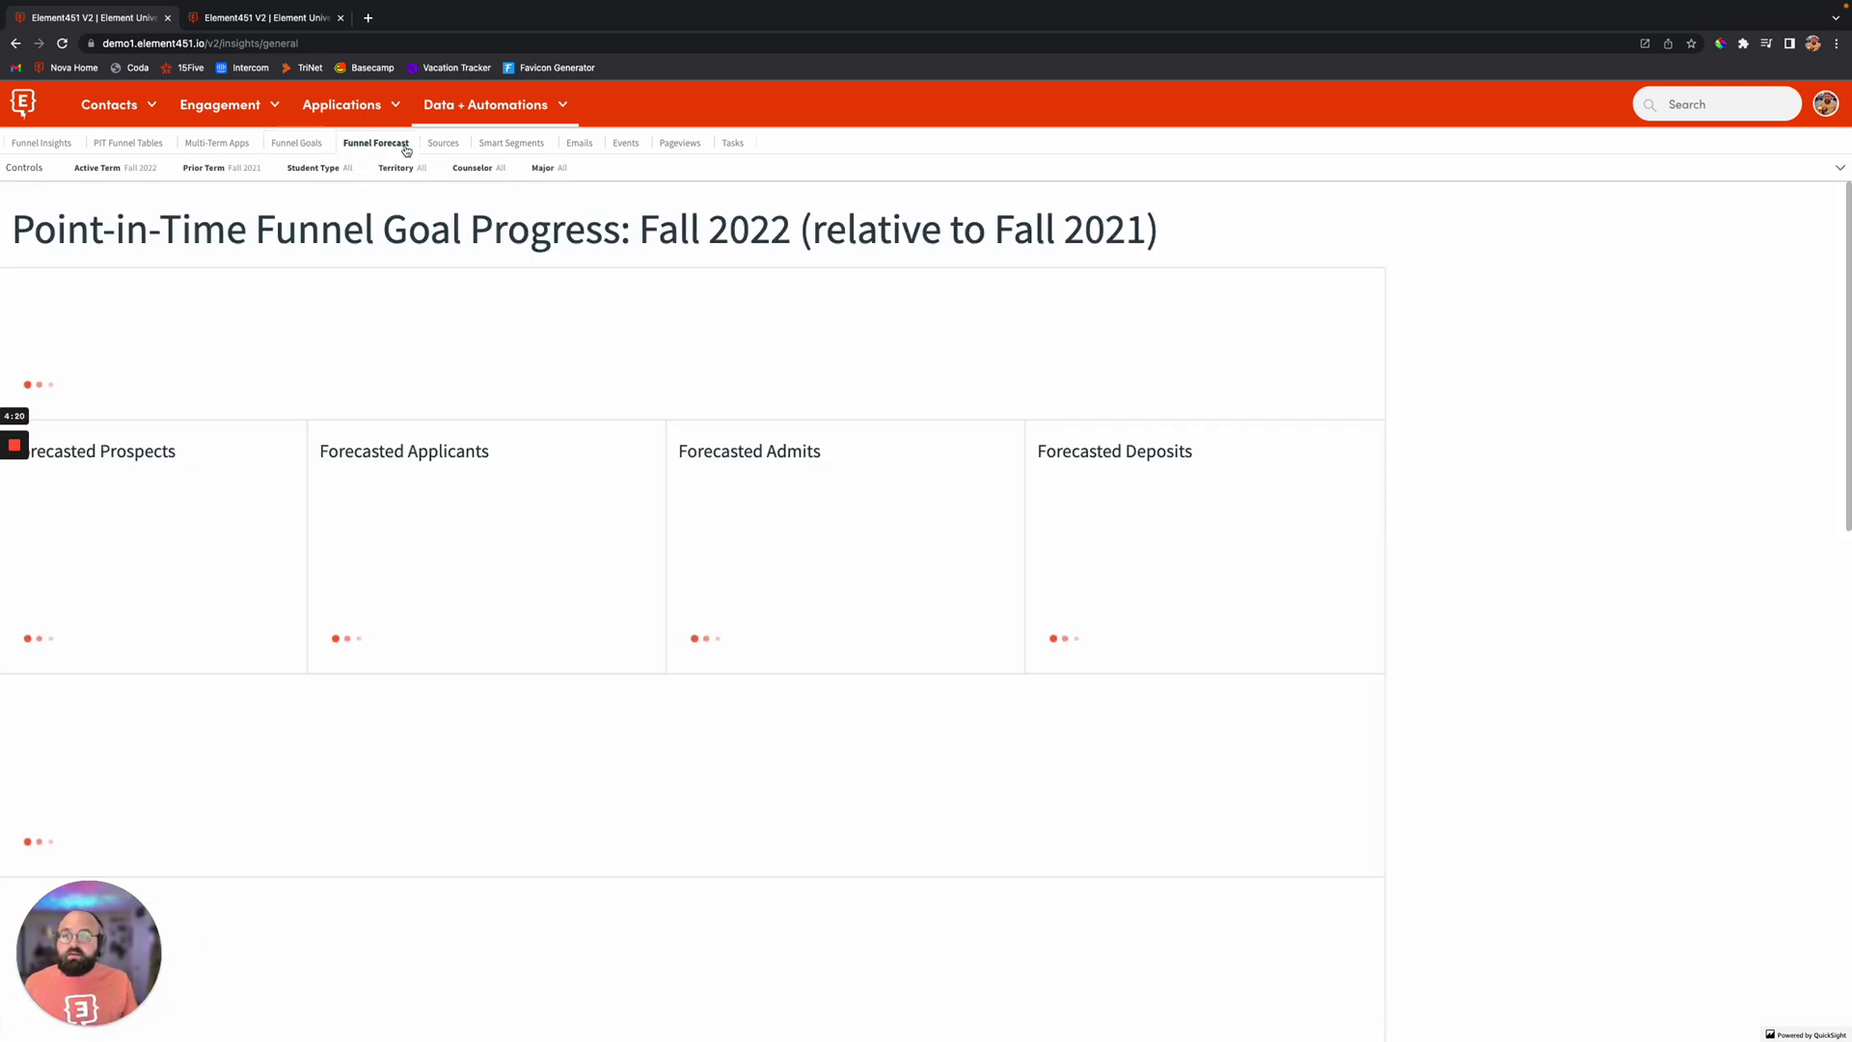
Review the Top 10 Sources charts, then view the Smart Segments BOLT Explorer
{"action": "left_click", "coordinate": [454, 145]}
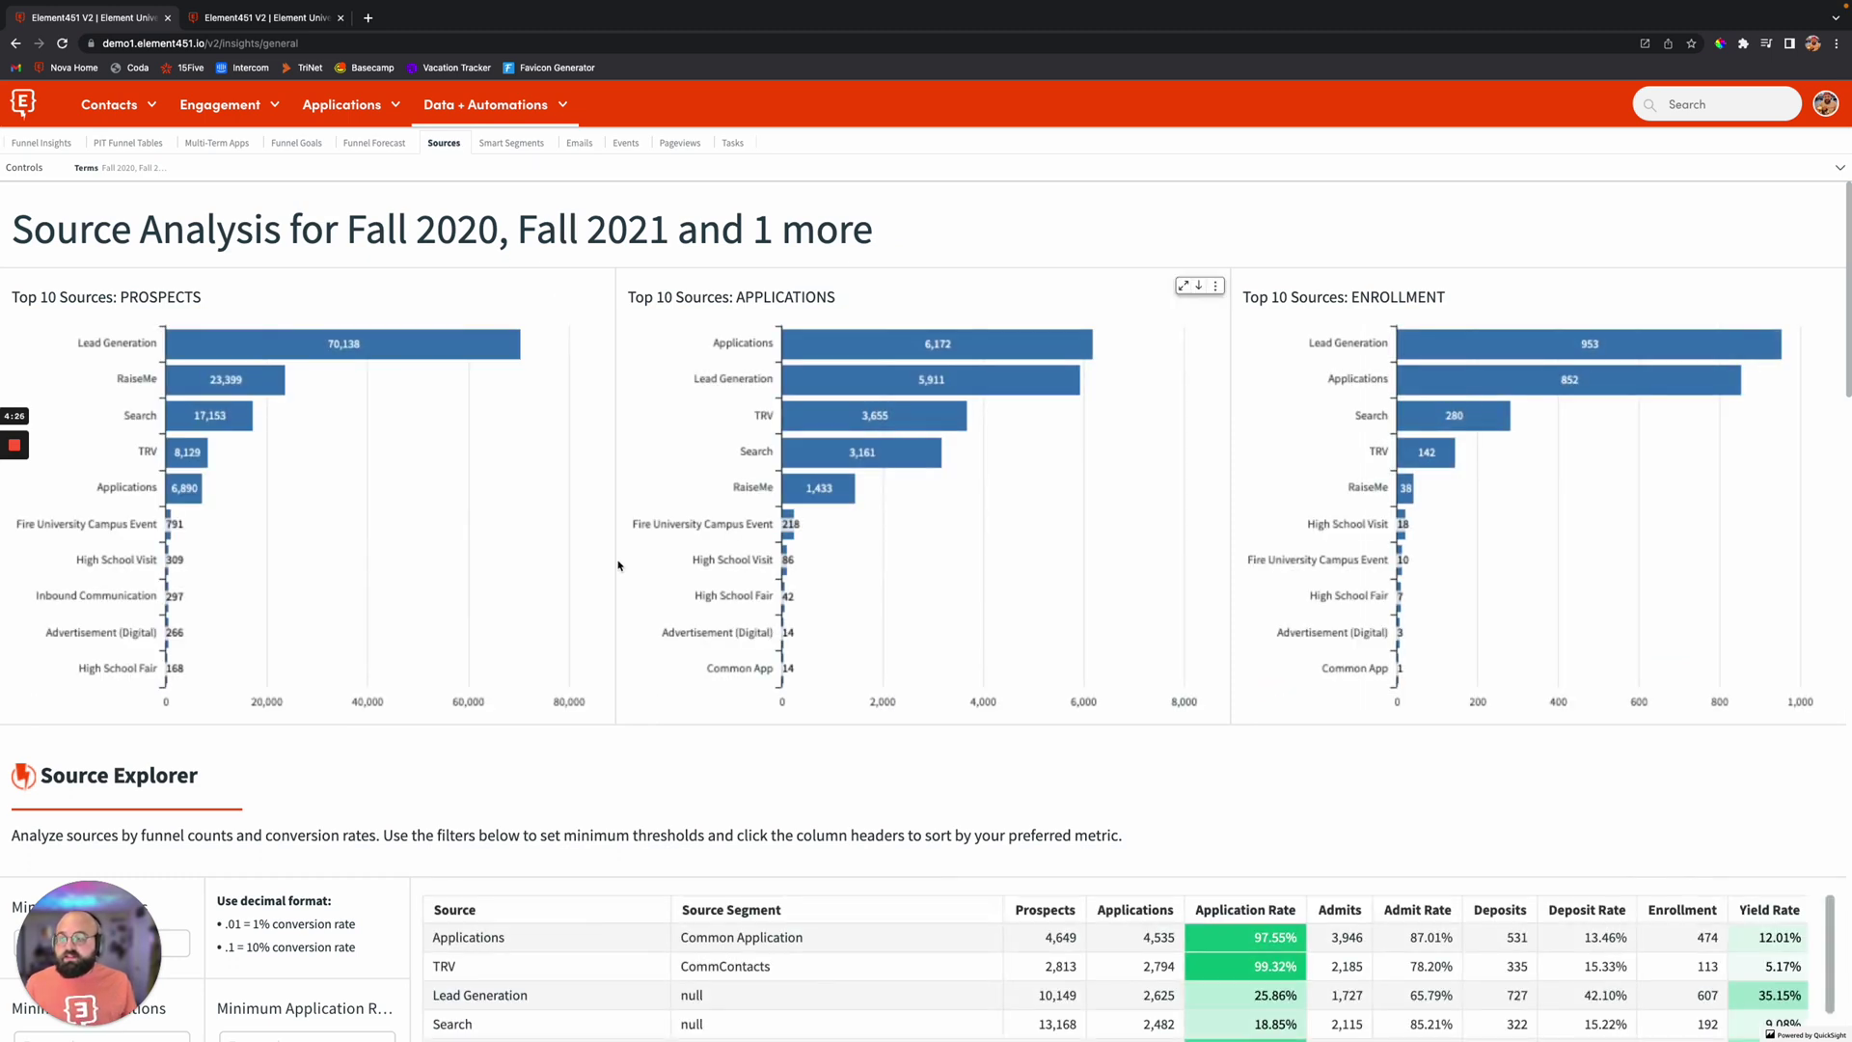
{"action": "scroll", "coordinate": [887, 594], "scroll_direction": "down", "scroll_amount": 1}
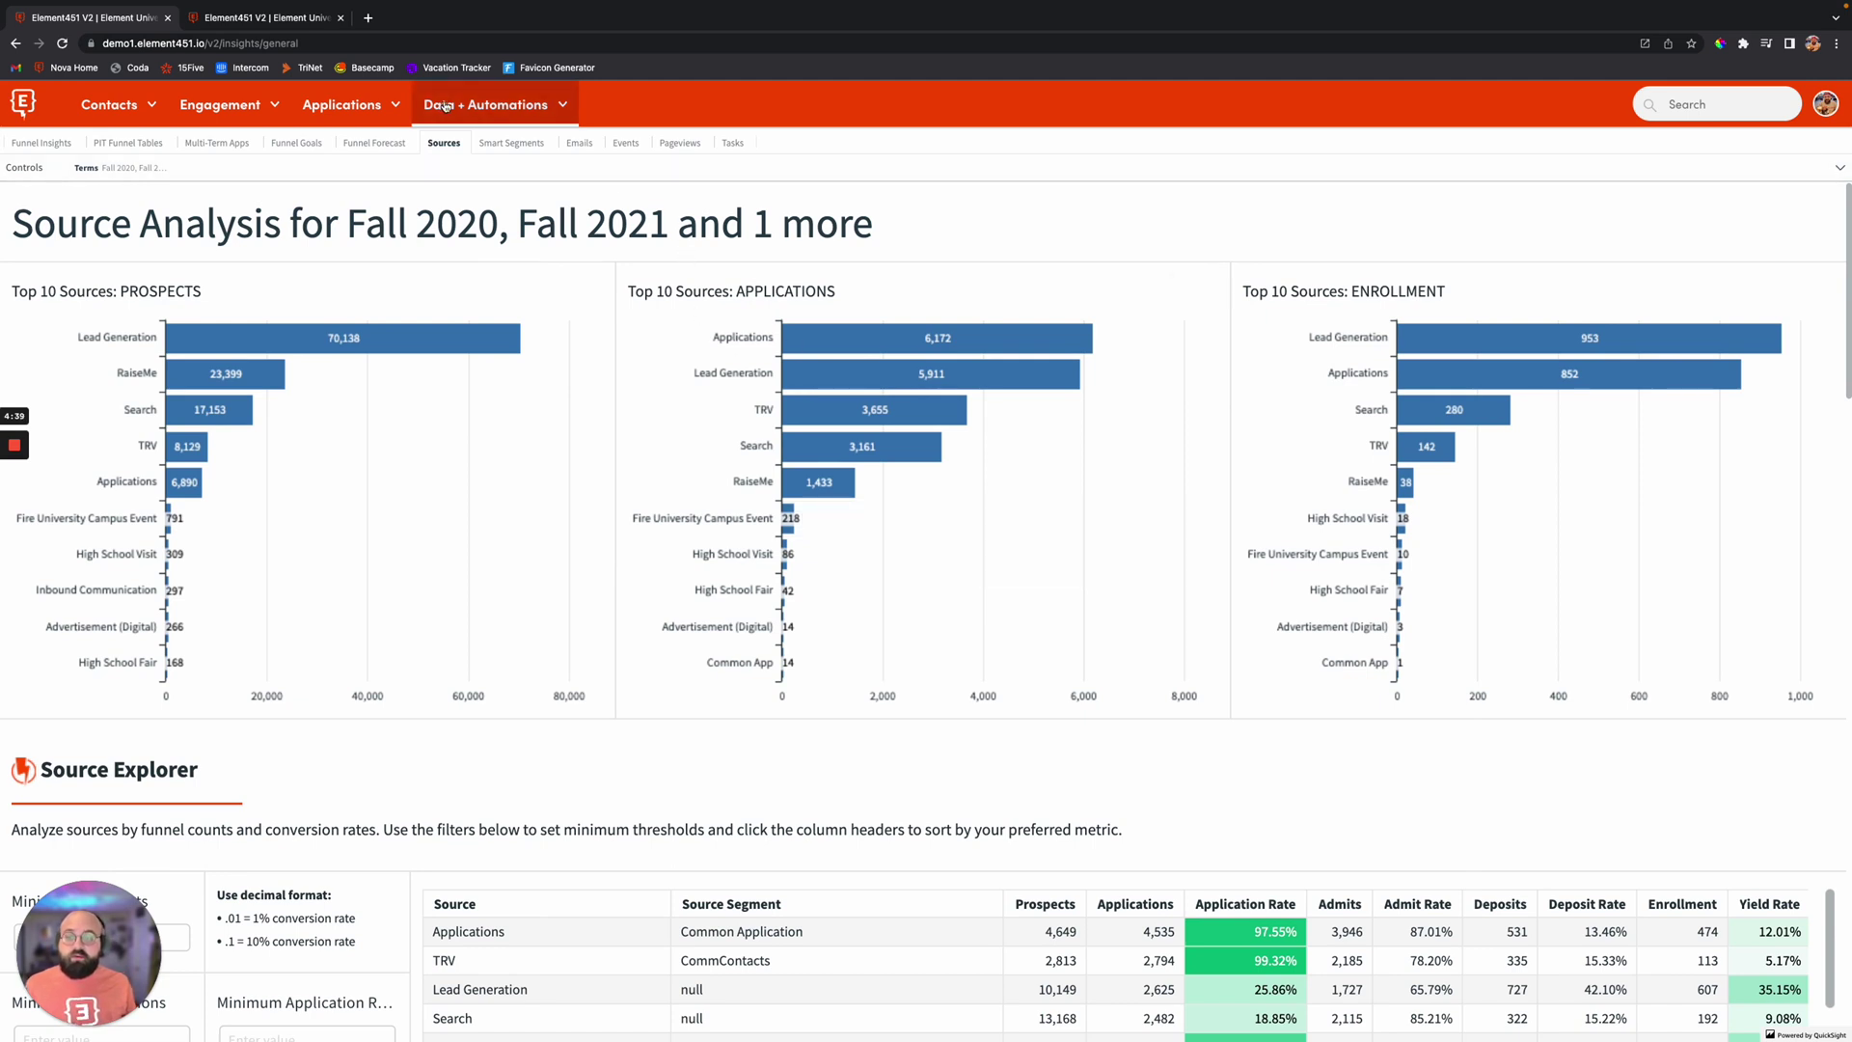
{"action": "left_click", "coordinate": [512, 143]}
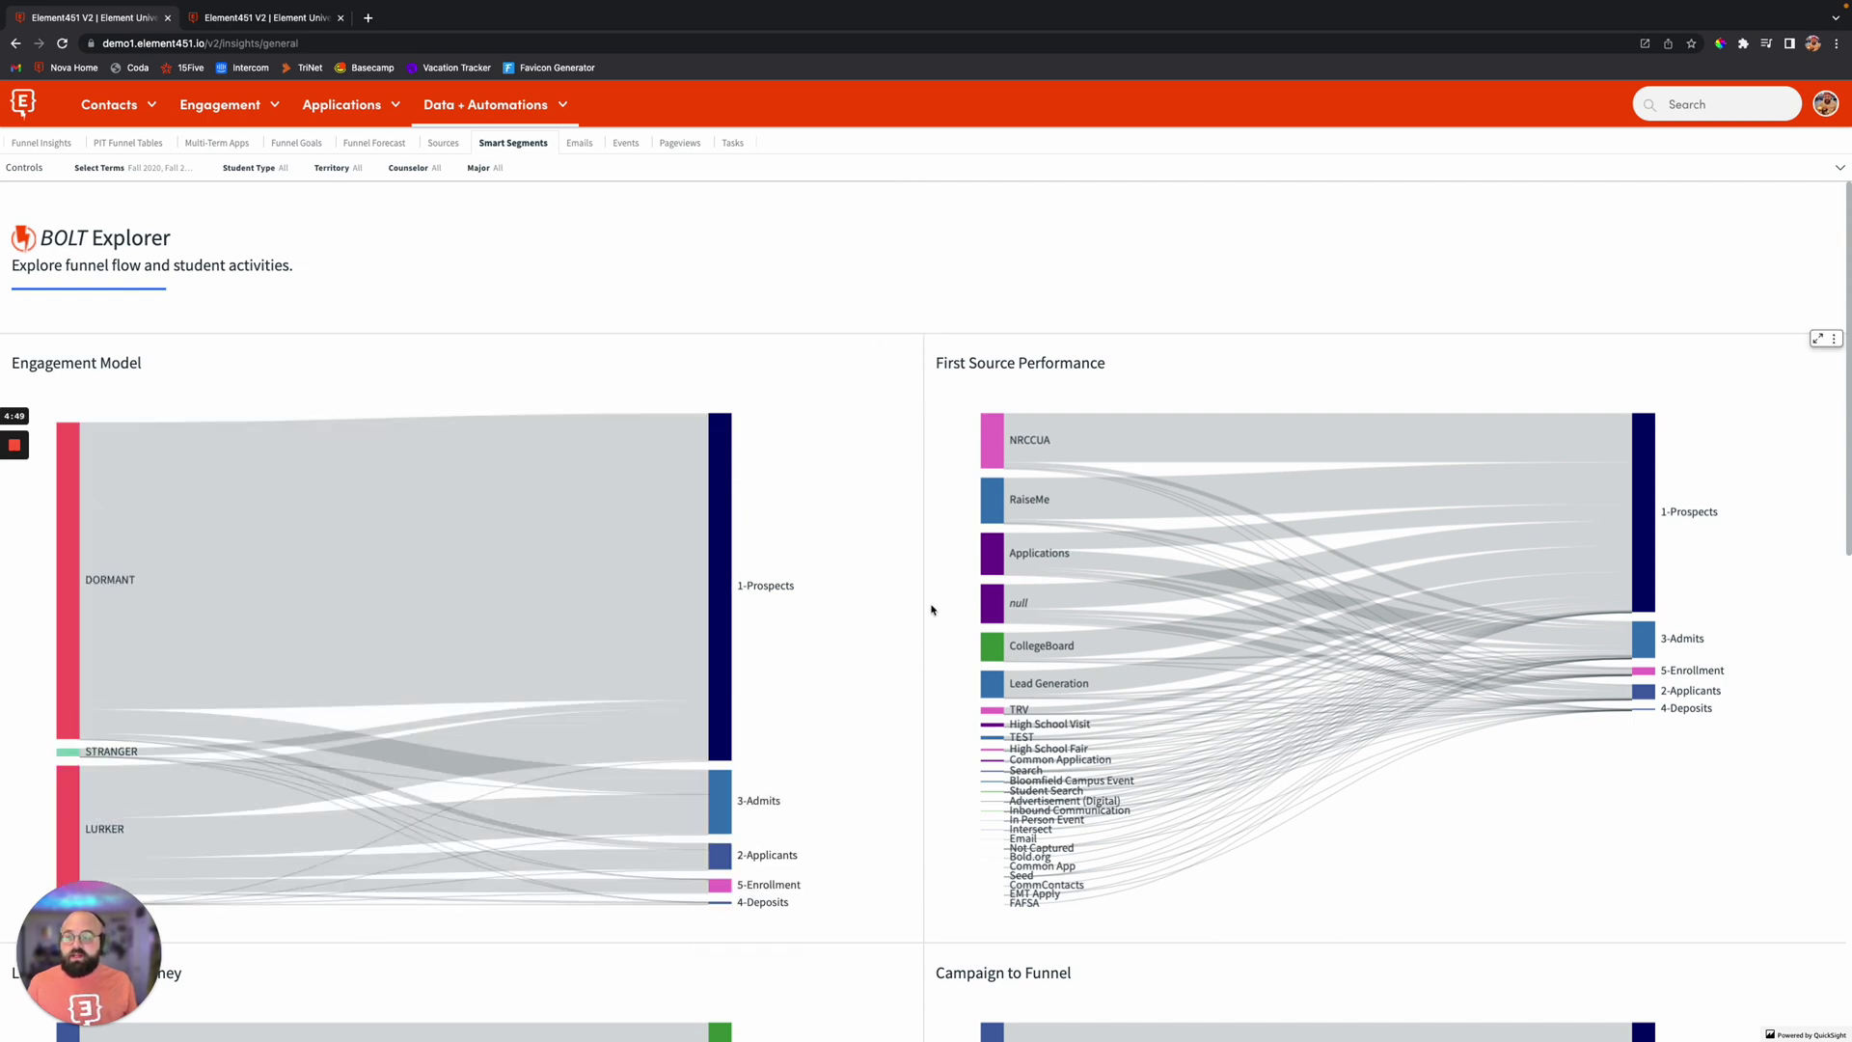
Scroll the Engagement Model and First Source Sankey charts, then view Email Analytics
{"action": "scroll", "coordinate": [780, 626], "scroll_direction": "down", "scroll_amount": 1}
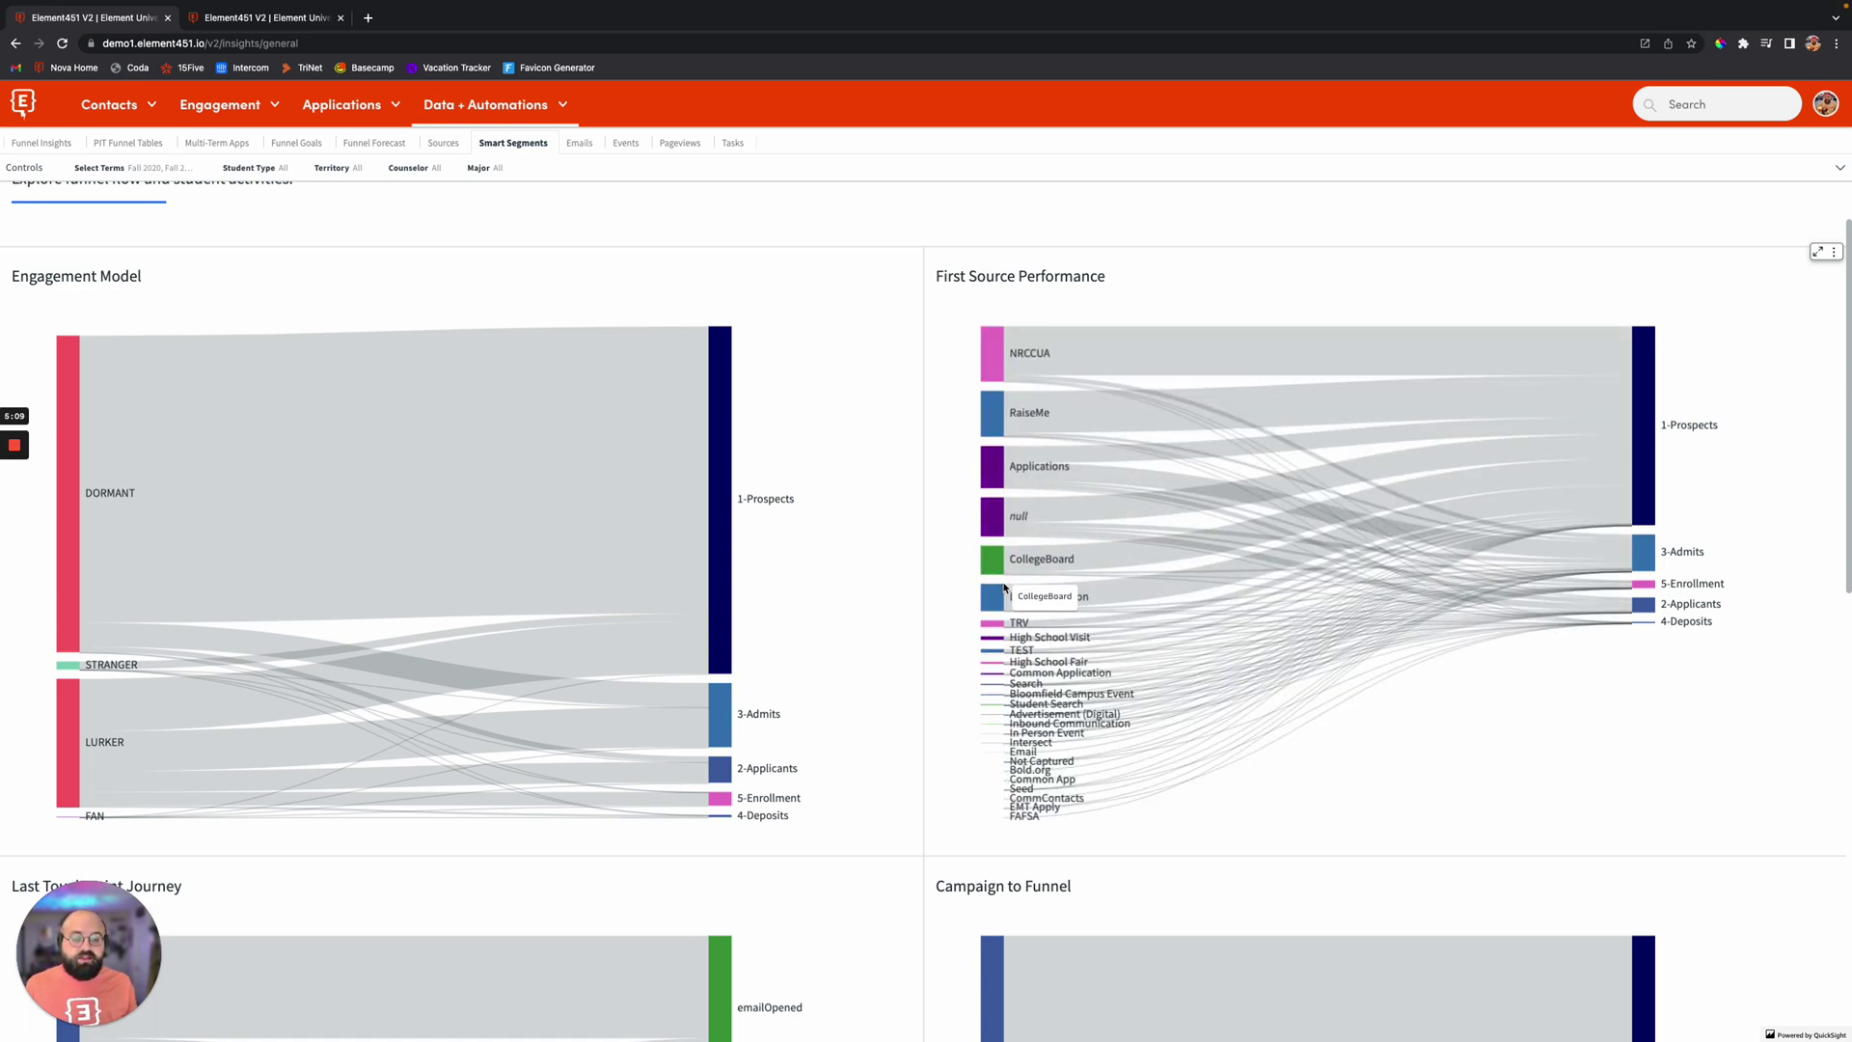
{"action": "left_click", "coordinate": [580, 143]}
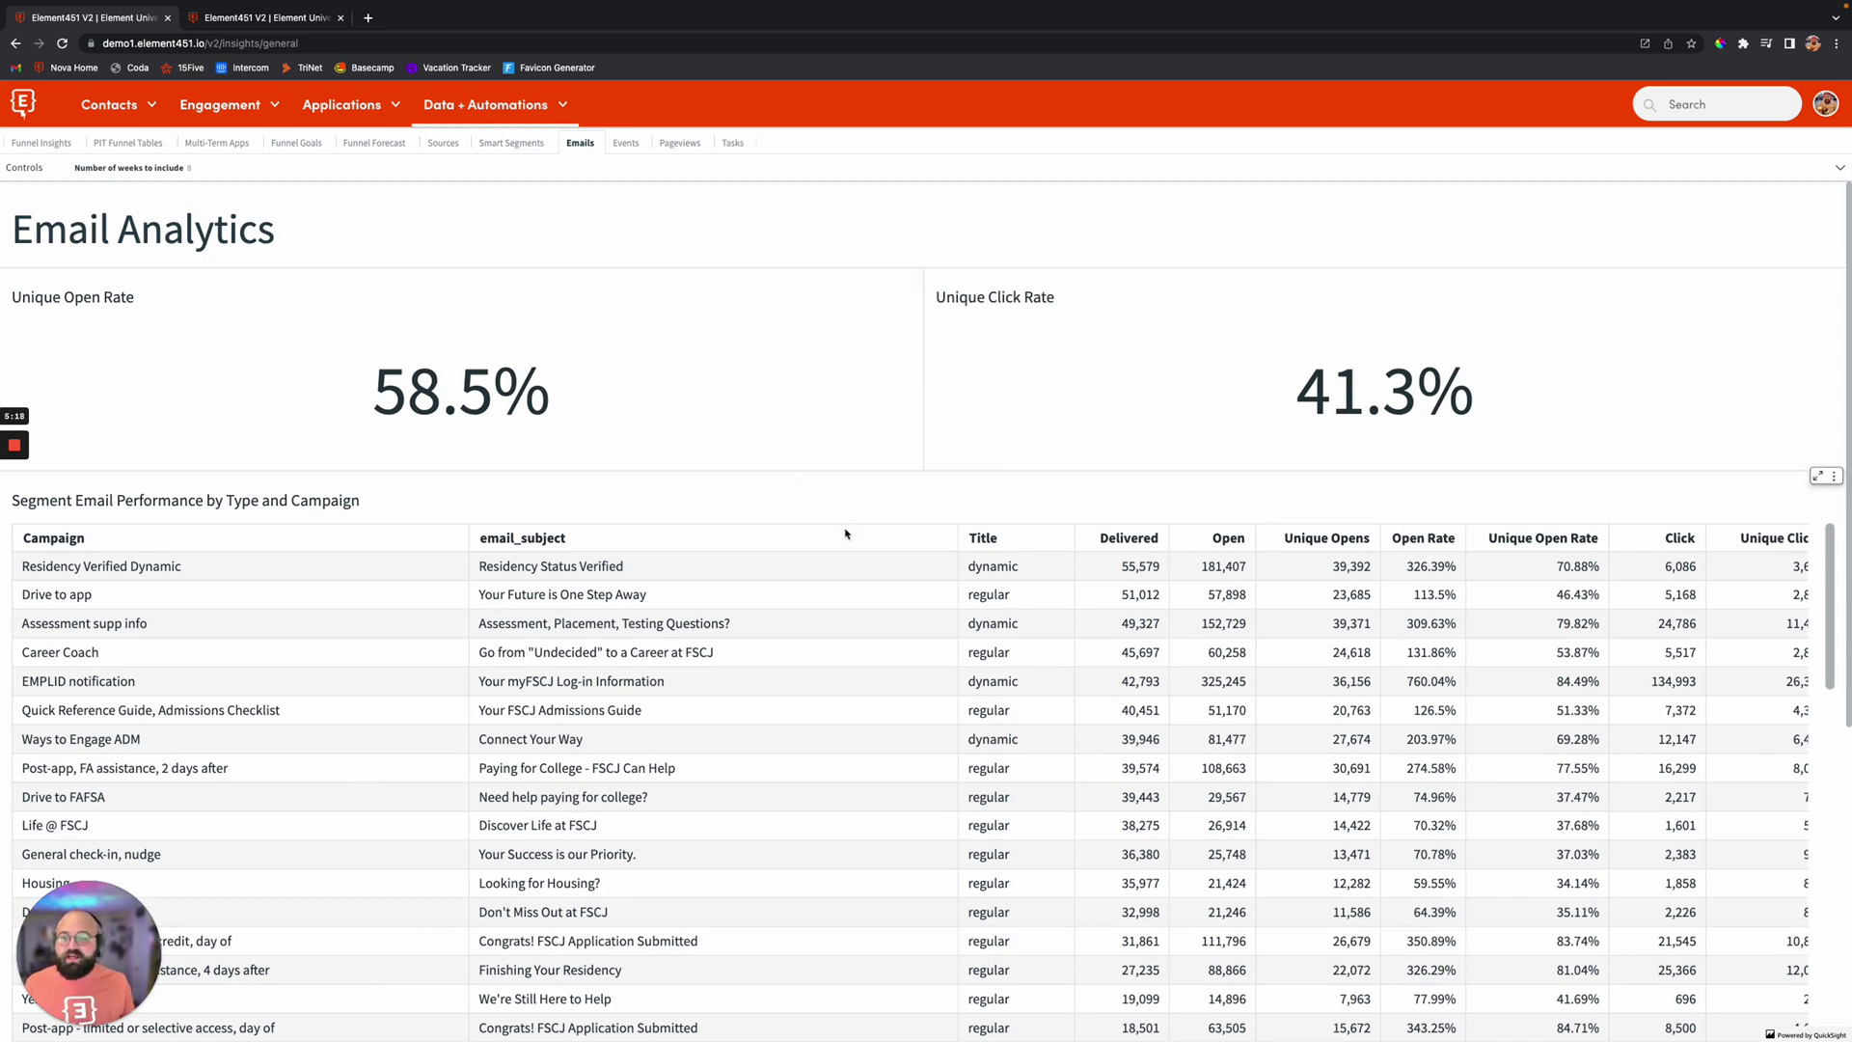
Scroll through the email campaign performance table, then view Event Analytics
{"action": "scroll", "coordinate": [897, 611], "scroll_direction": "down", "scroll_amount": 1}
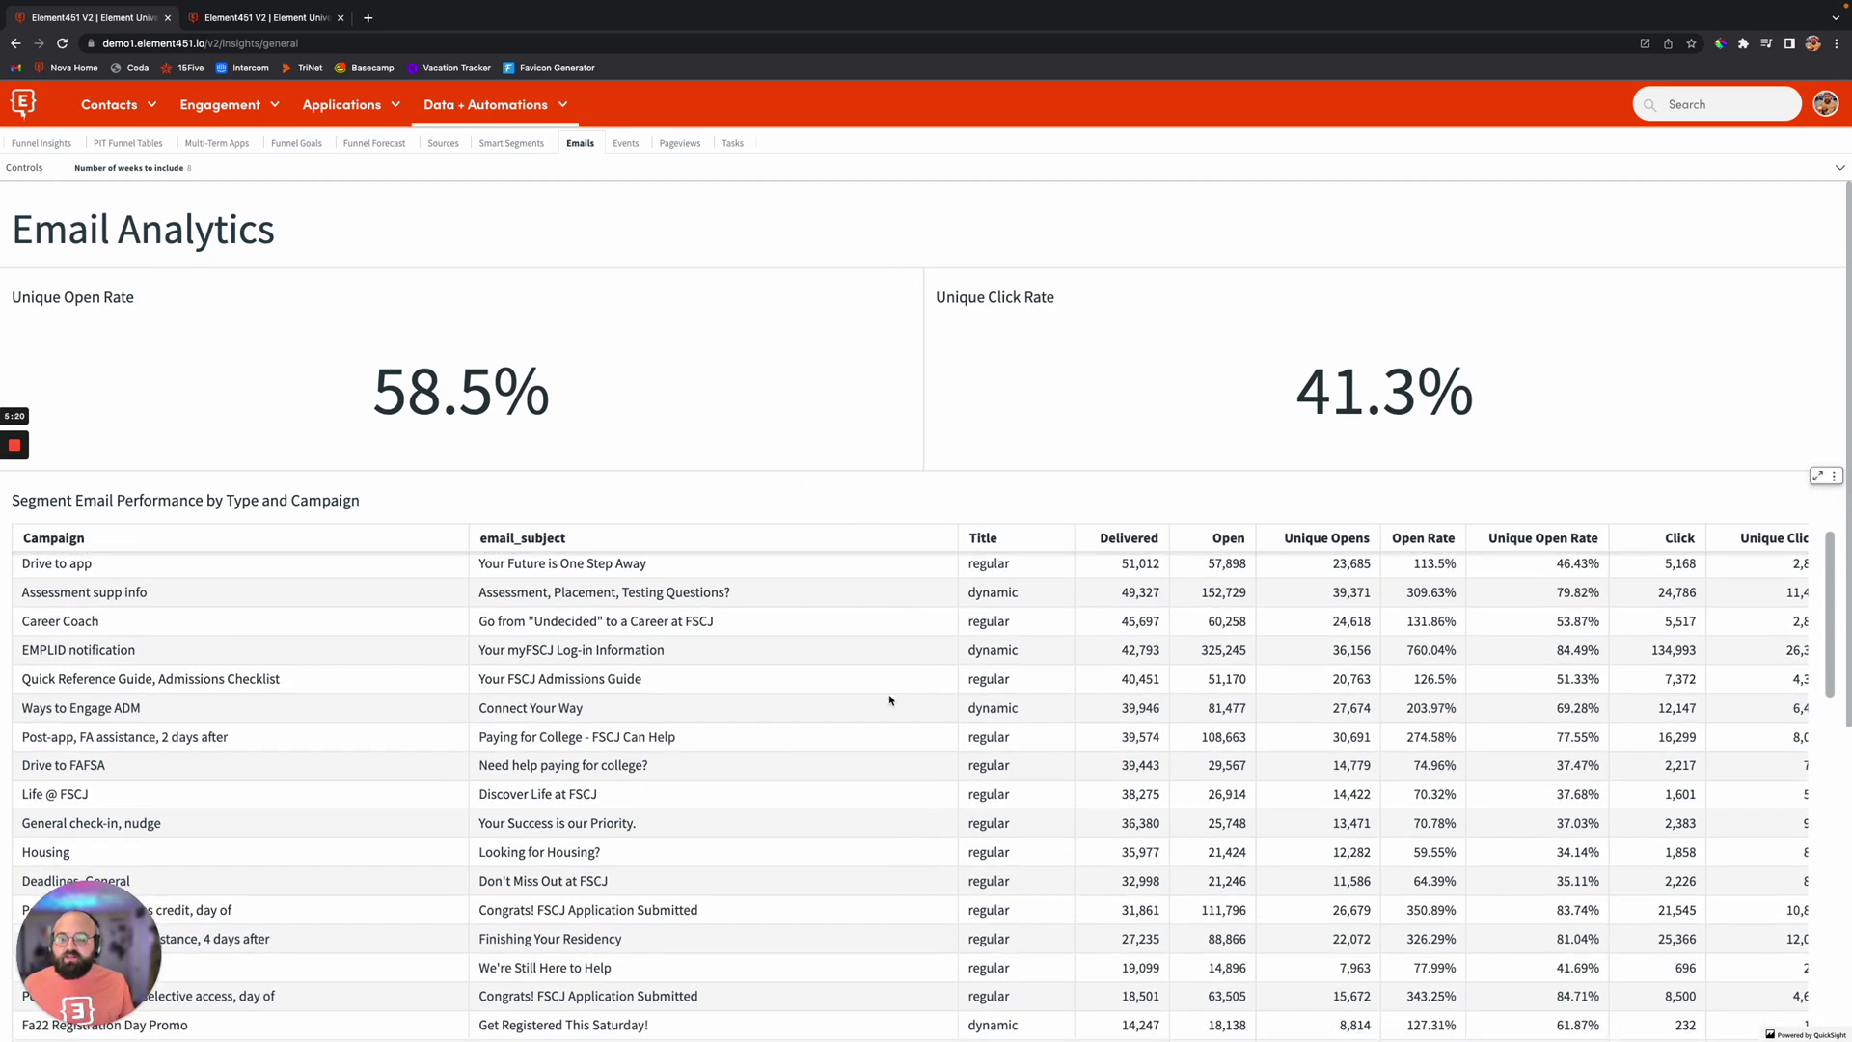
{"action": "scroll", "coordinate": [889, 700], "scroll_direction": "down", "scroll_amount": 2}
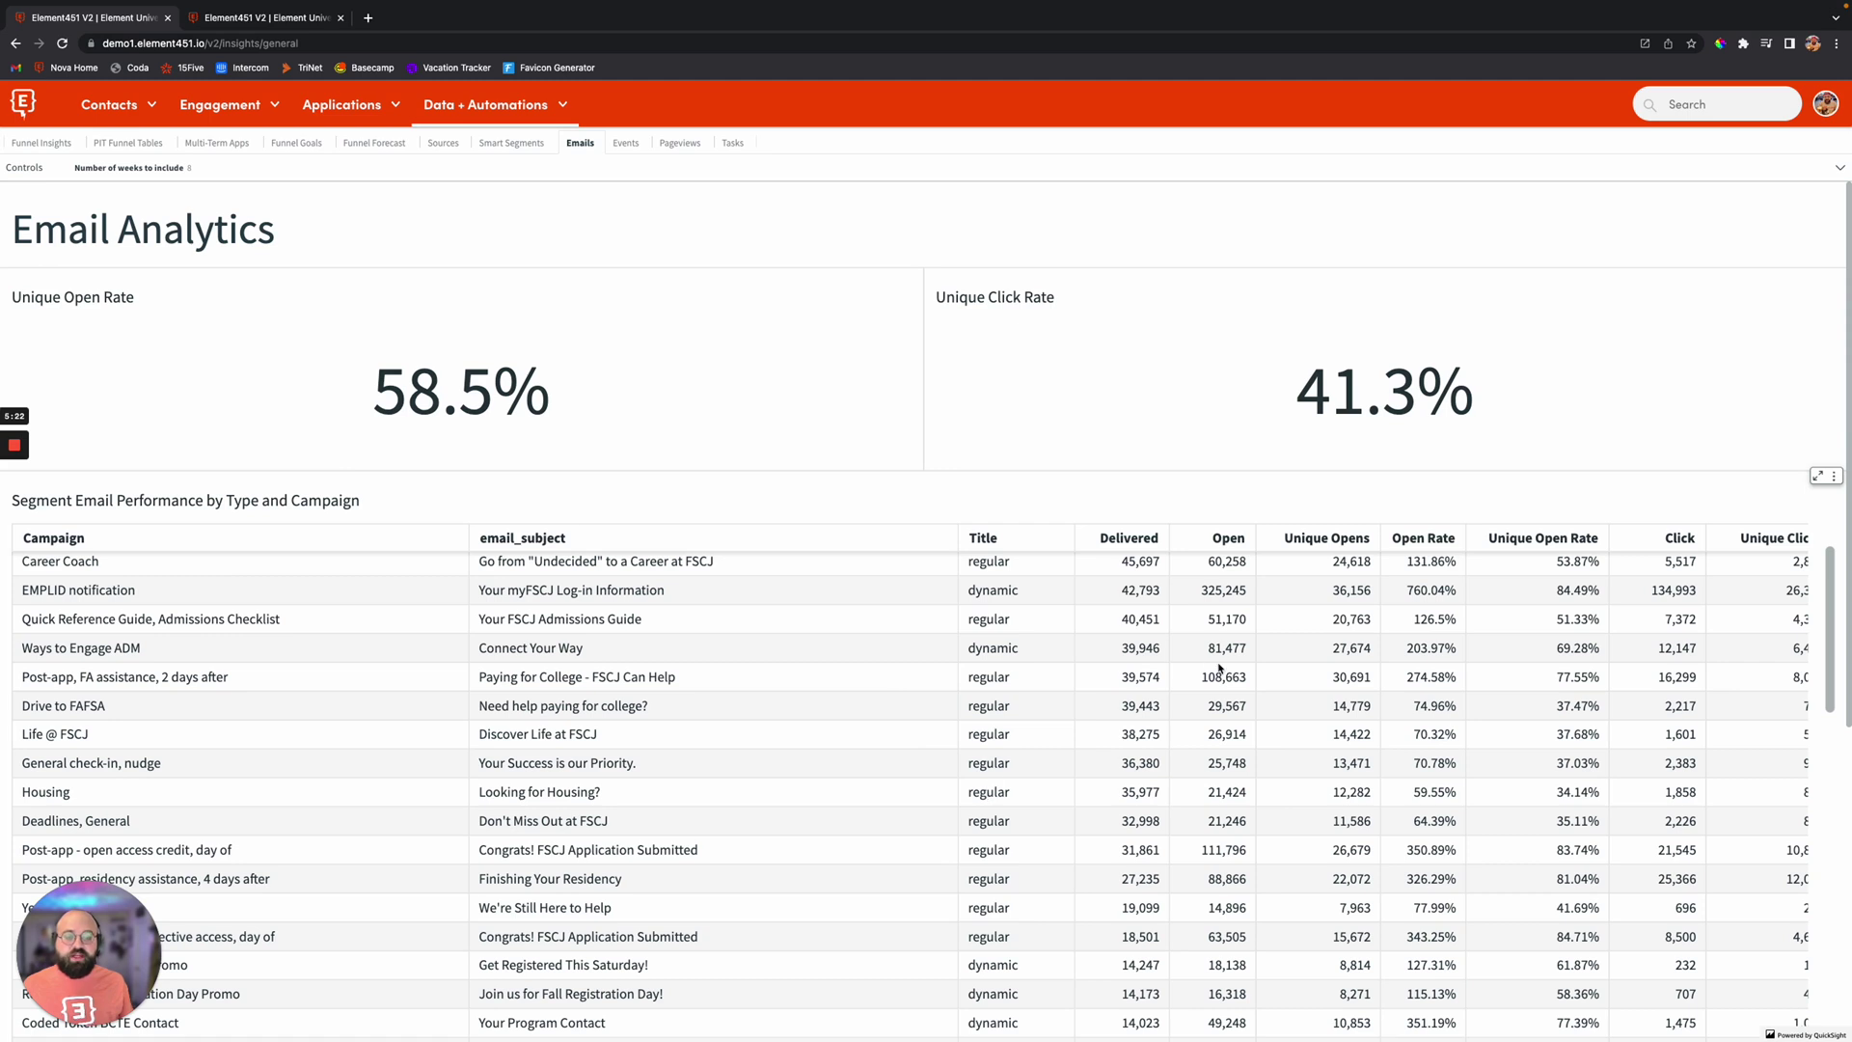
{"action": "scroll", "coordinate": [1218, 668], "scroll_direction": "right", "scroll_amount": 5}
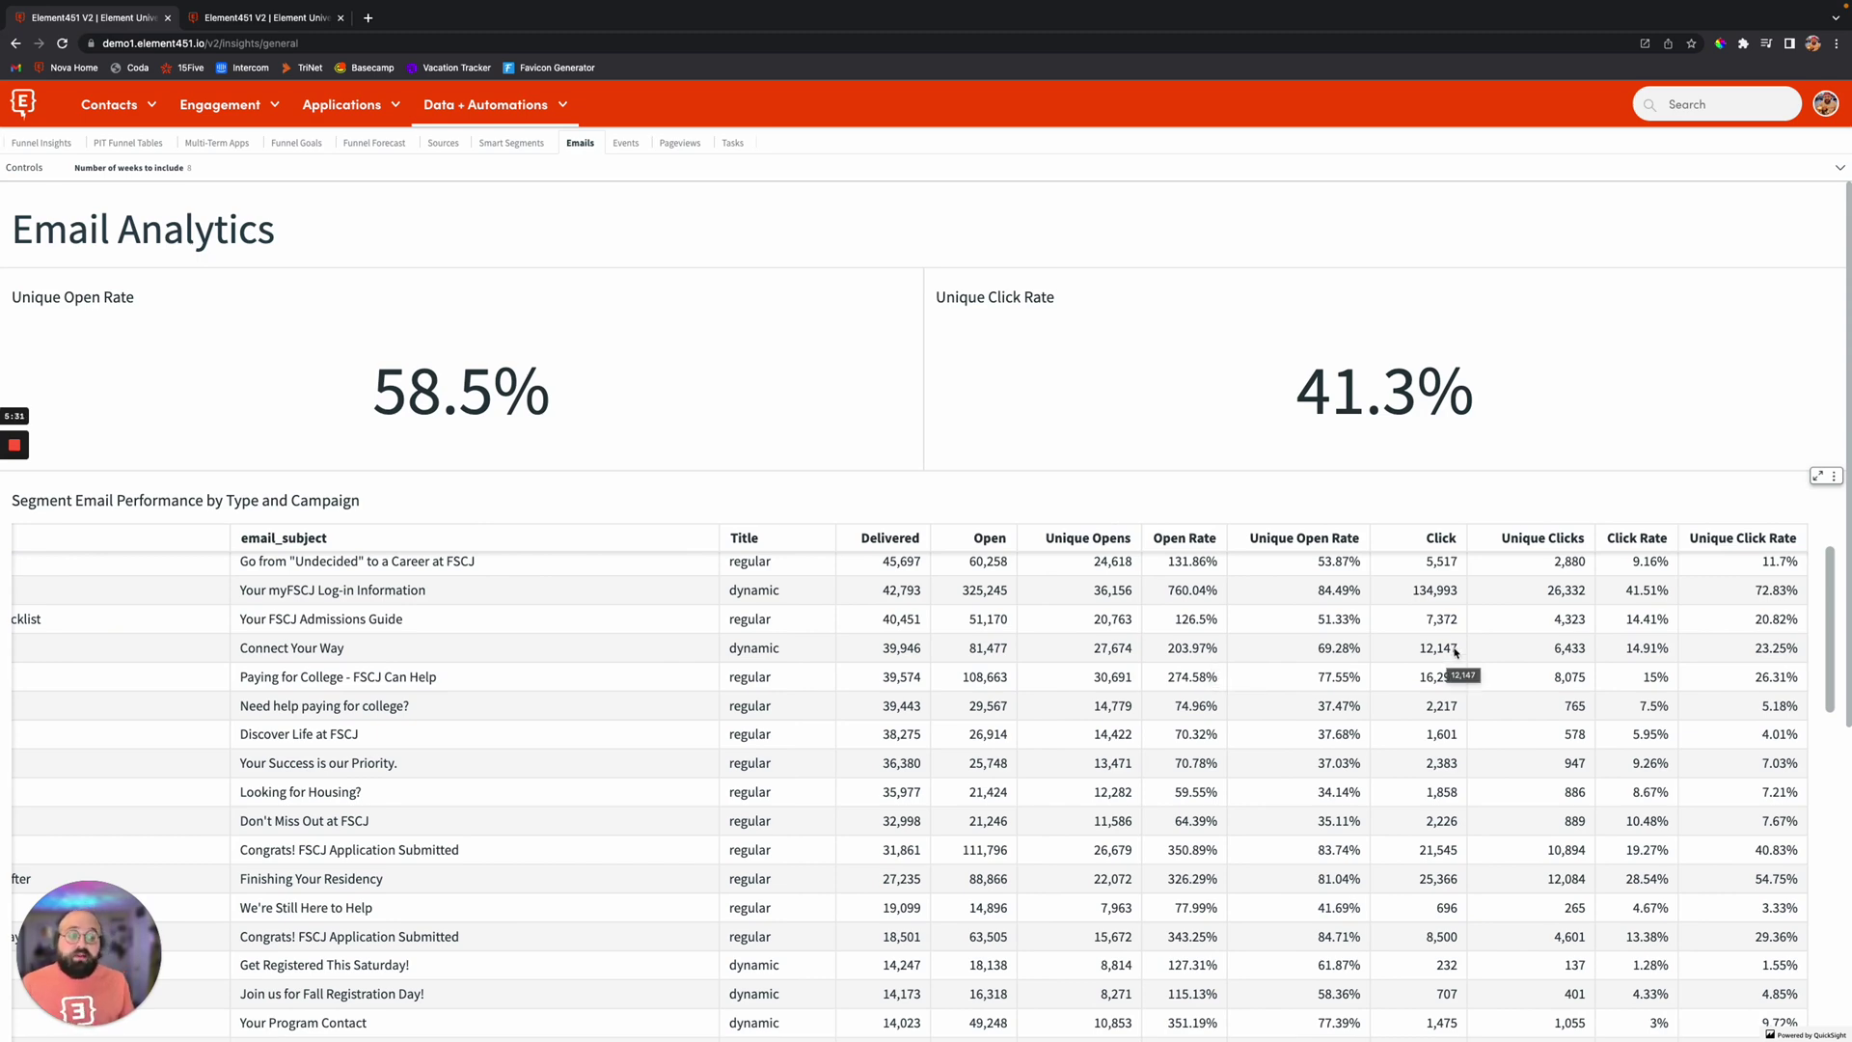
{"action": "scroll", "coordinate": [1443, 753], "scroll_direction": "down", "scroll_amount": 10}
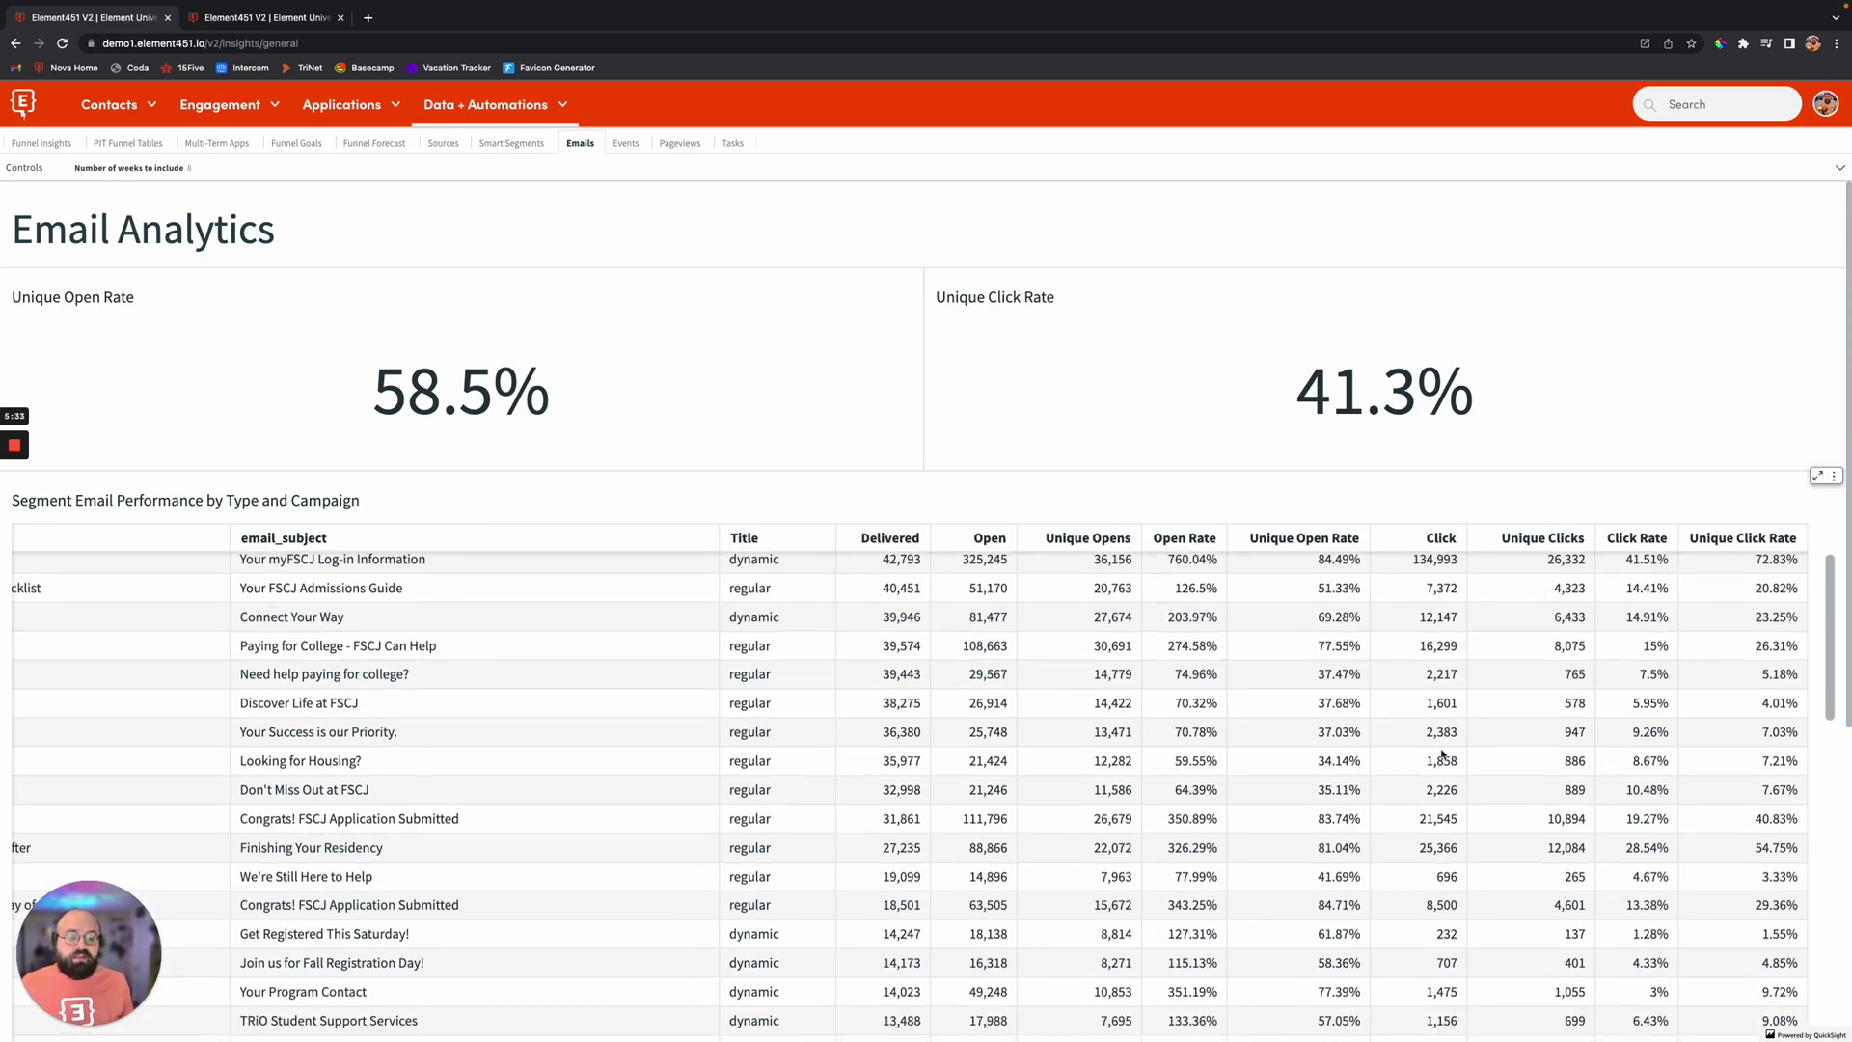
{"action": "scroll", "coordinate": [1443, 753], "scroll_direction": "down", "scroll_amount": 3}
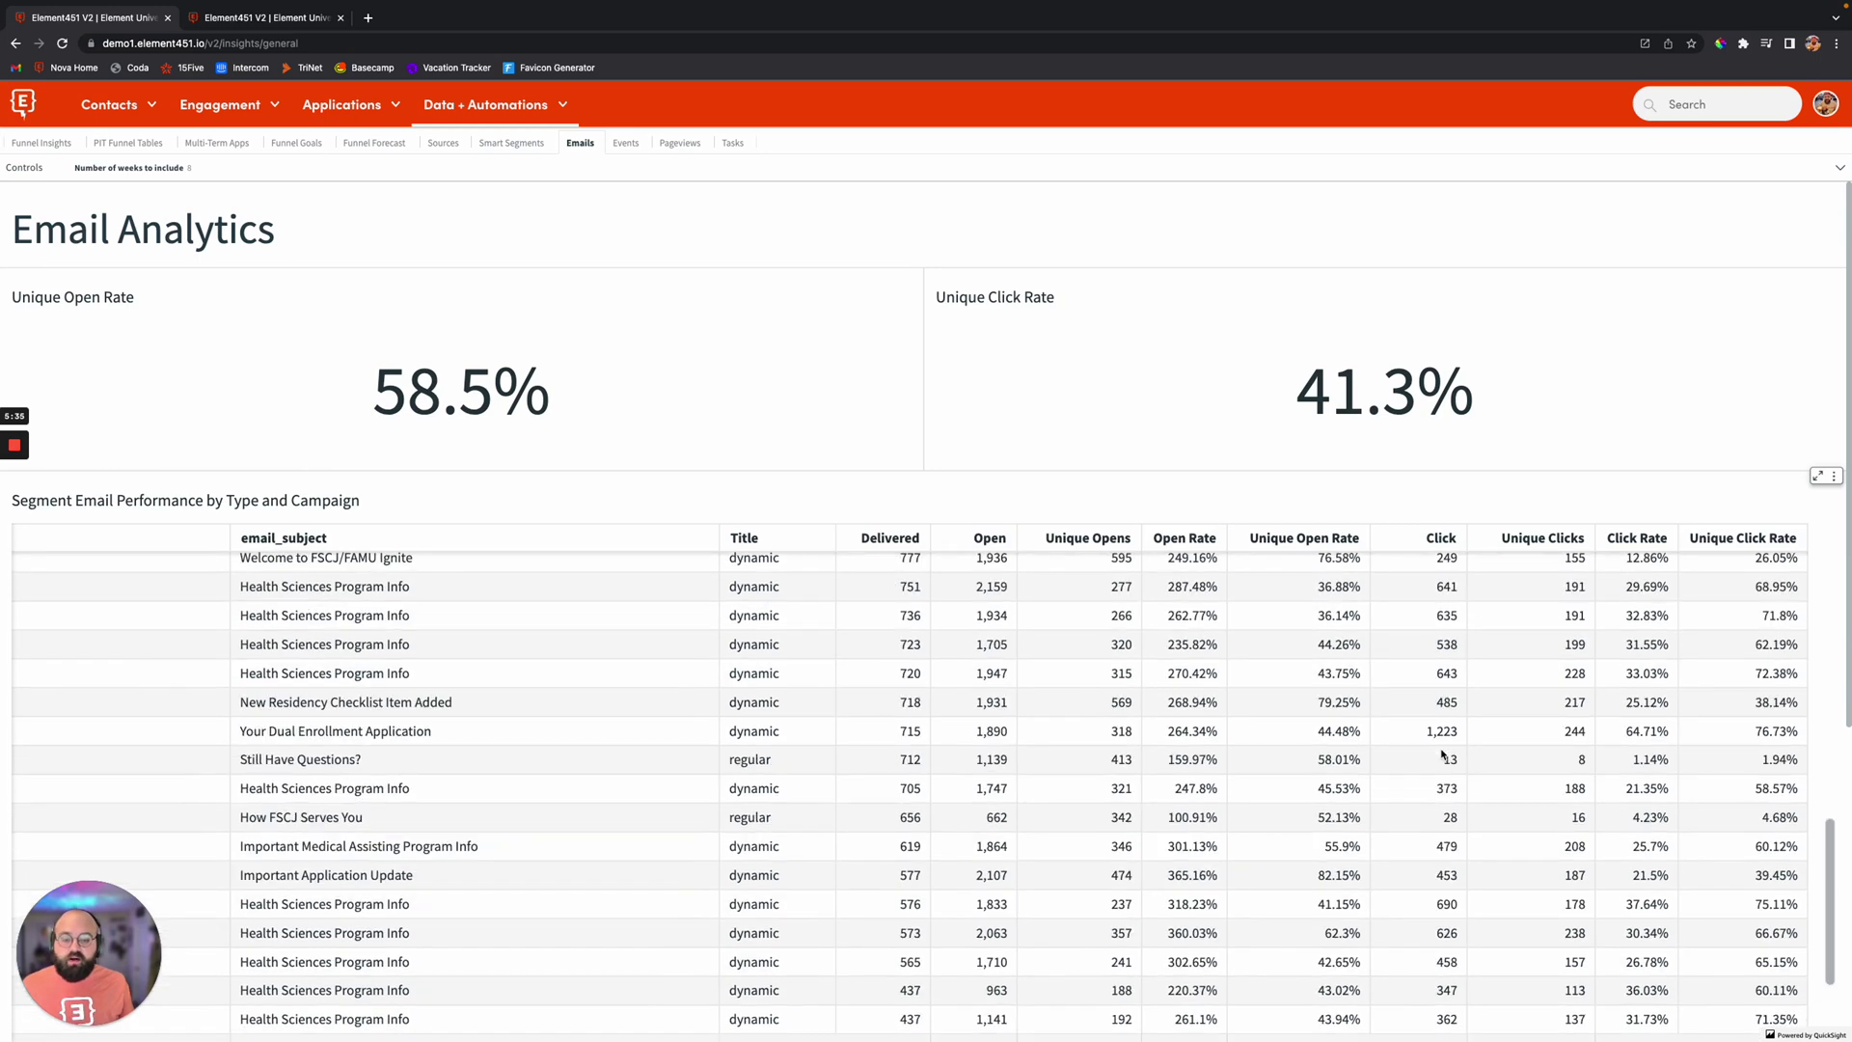
{"action": "scroll", "coordinate": [1443, 753], "scroll_direction": "up", "scroll_amount": 12}
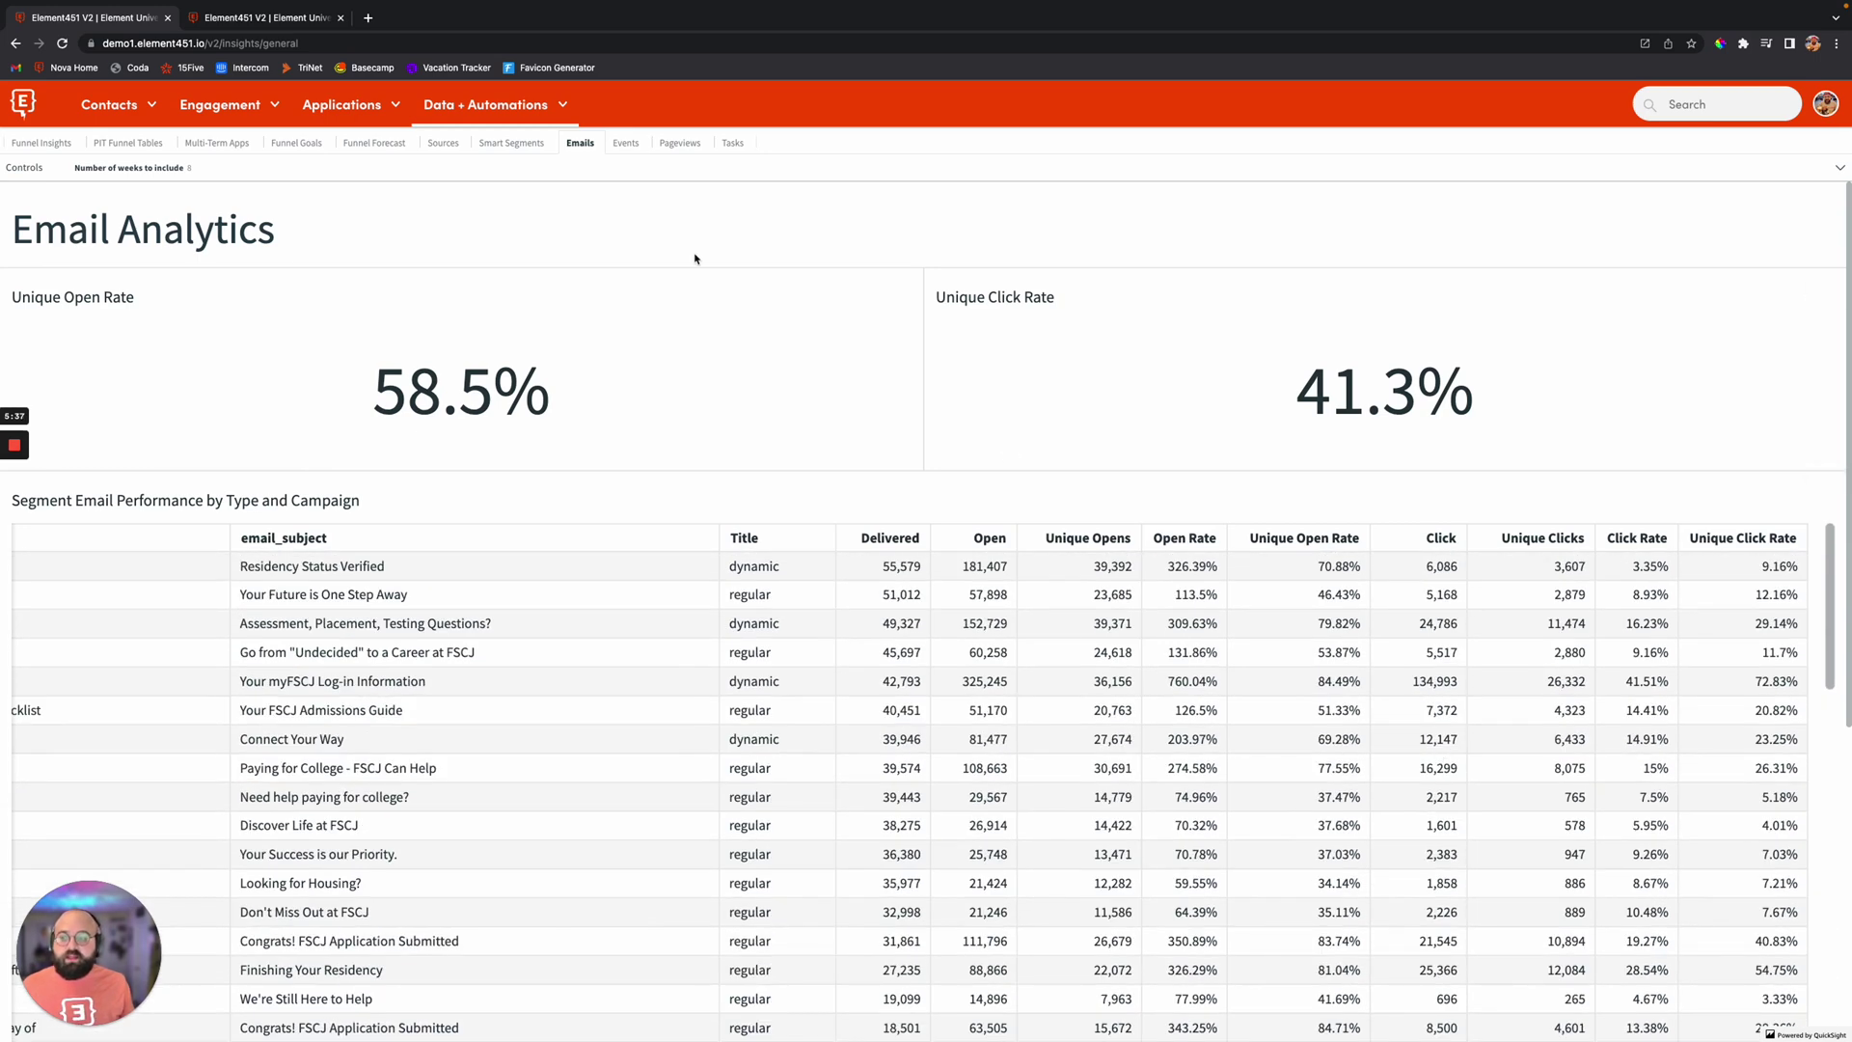
{"action": "scroll", "coordinate": [675, 212], "scroll_direction": "down", "scroll_amount": 2}
{"action": "left_click", "coordinate": [626, 142]}
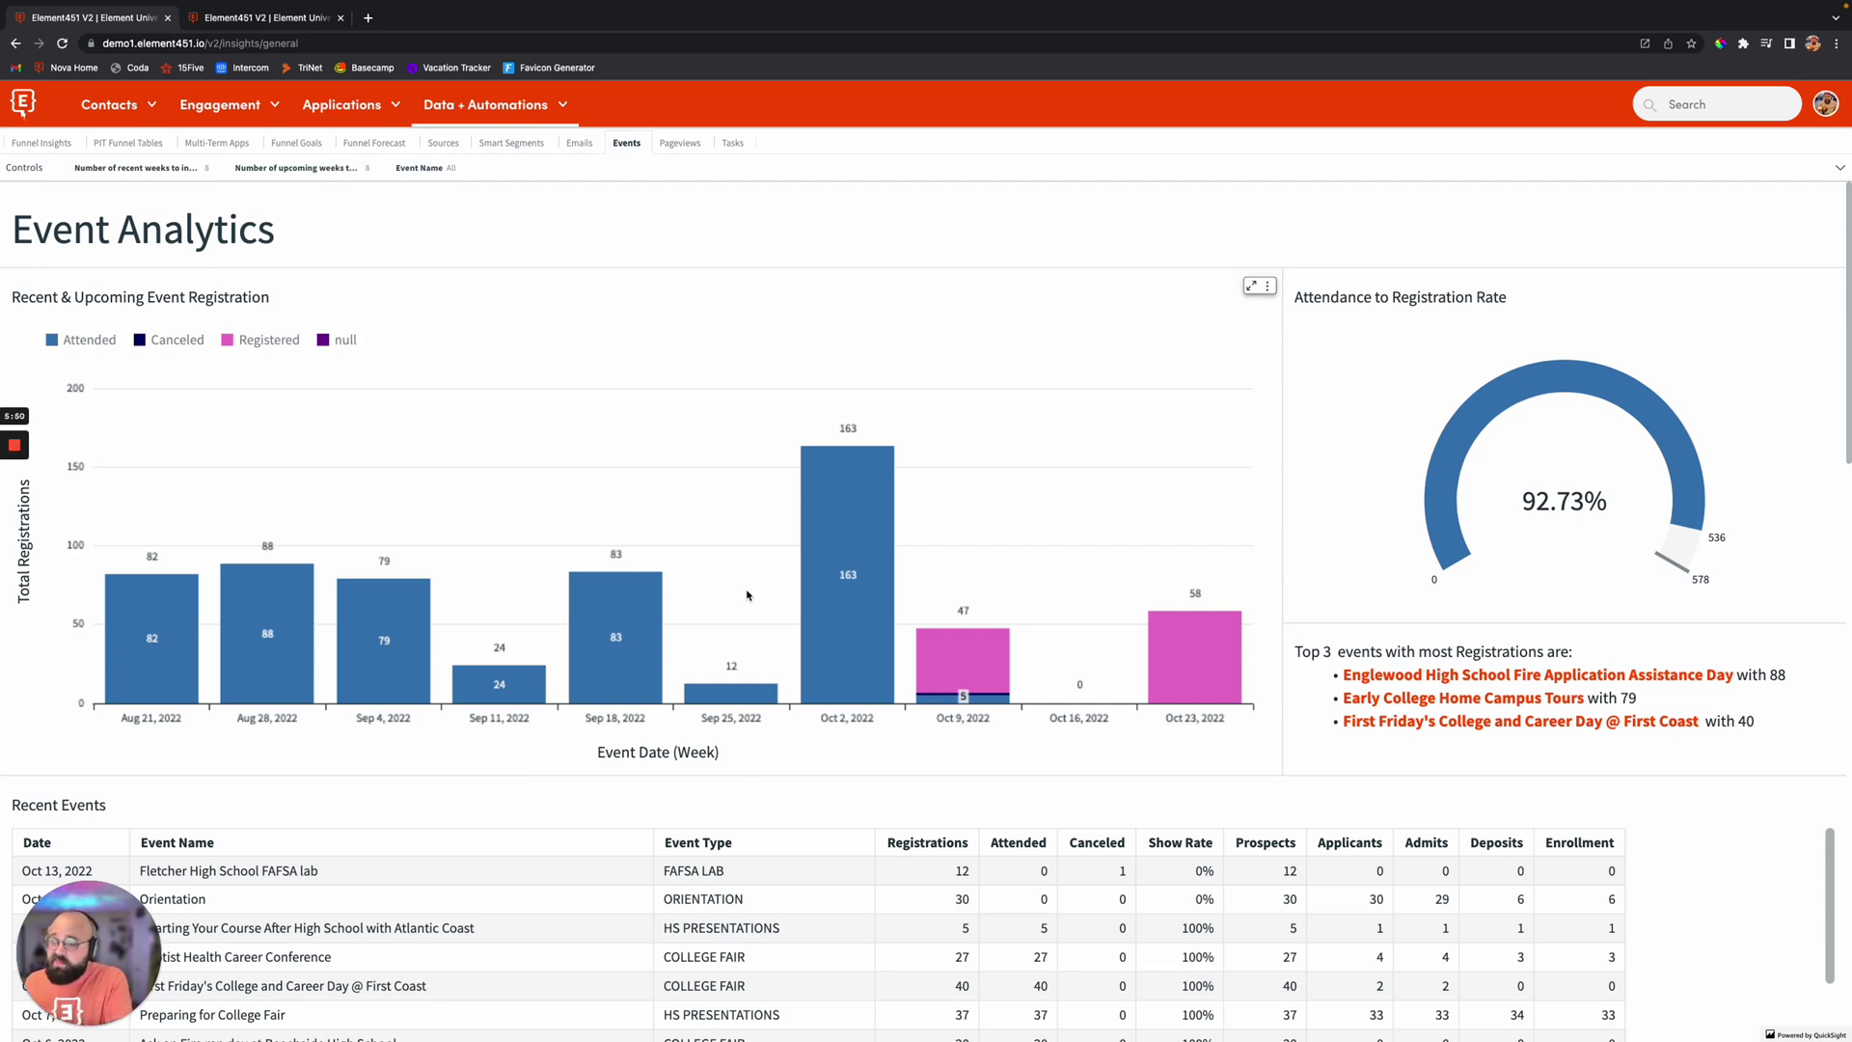
Scroll through the Recent Events registration table, then bring up the Pageviews dashboard
{"action": "scroll", "coordinate": [807, 664], "scroll_direction": "down", "scroll_amount": 3}
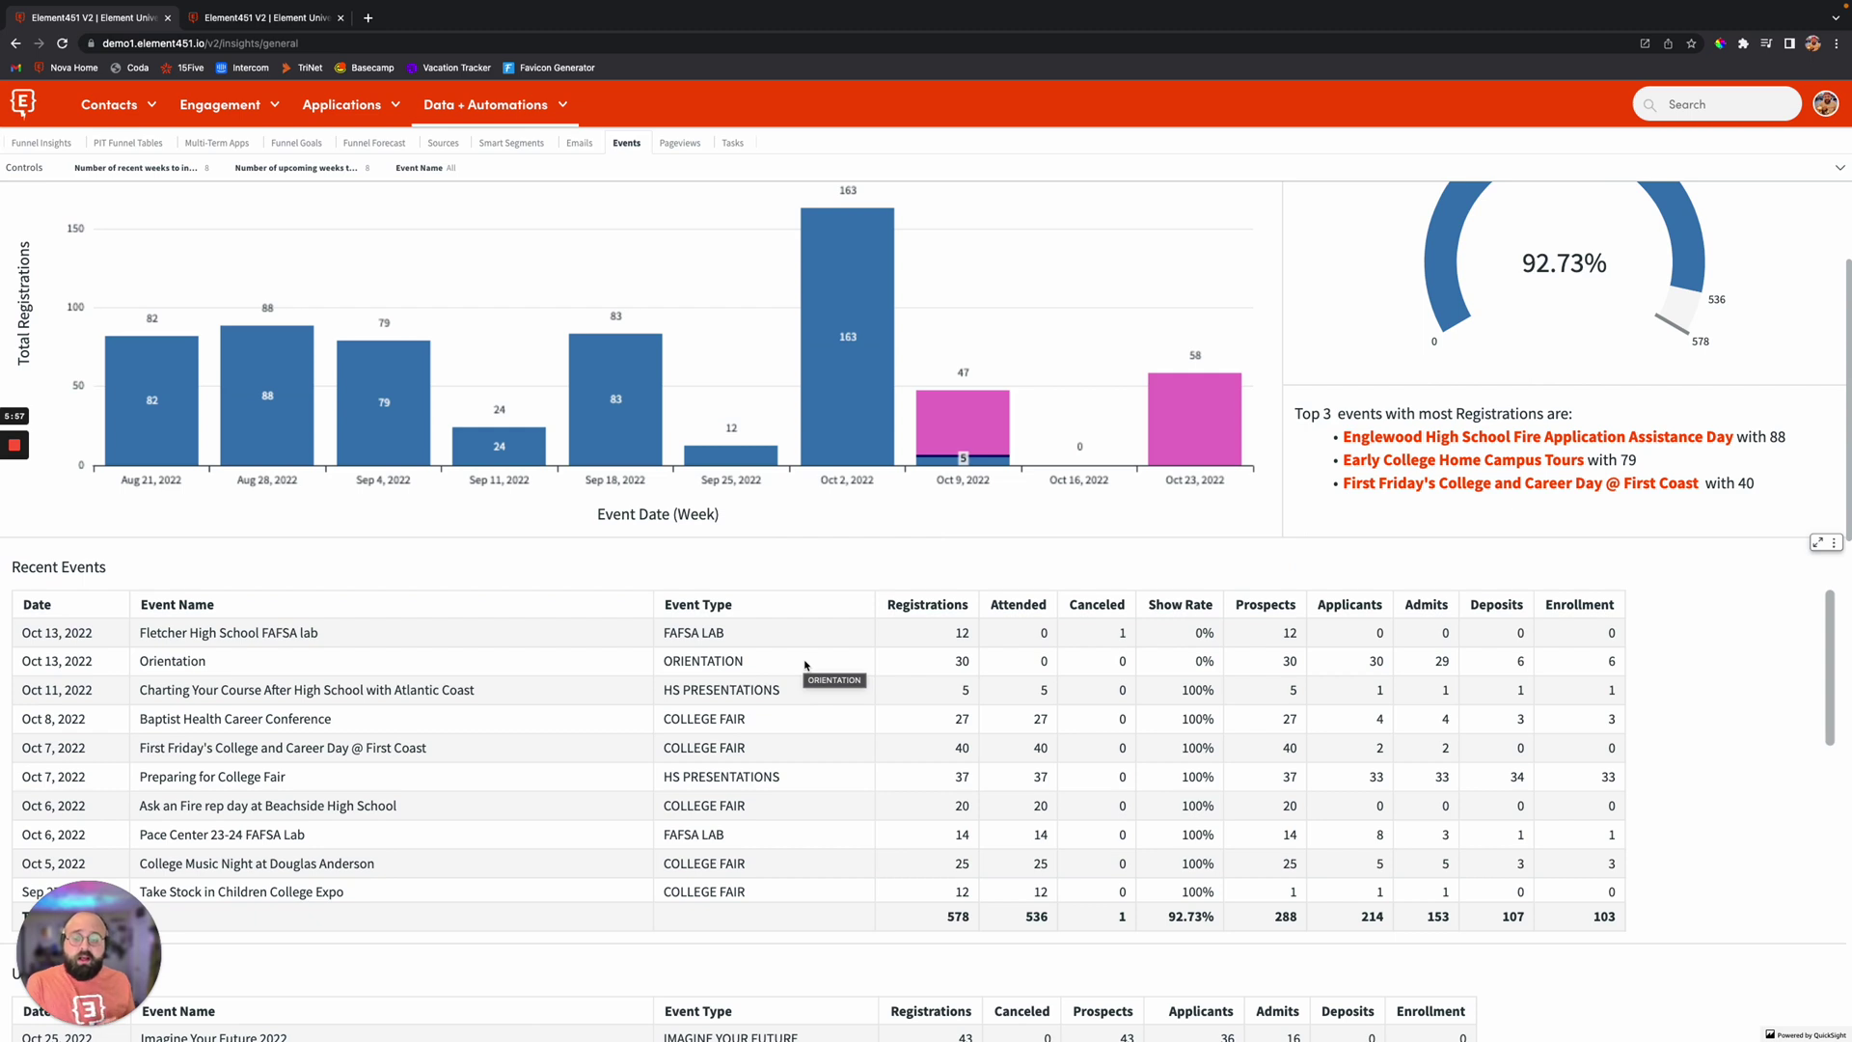
{"action": "scroll", "coordinate": [854, 664], "scroll_direction": "down", "scroll_amount": 1}
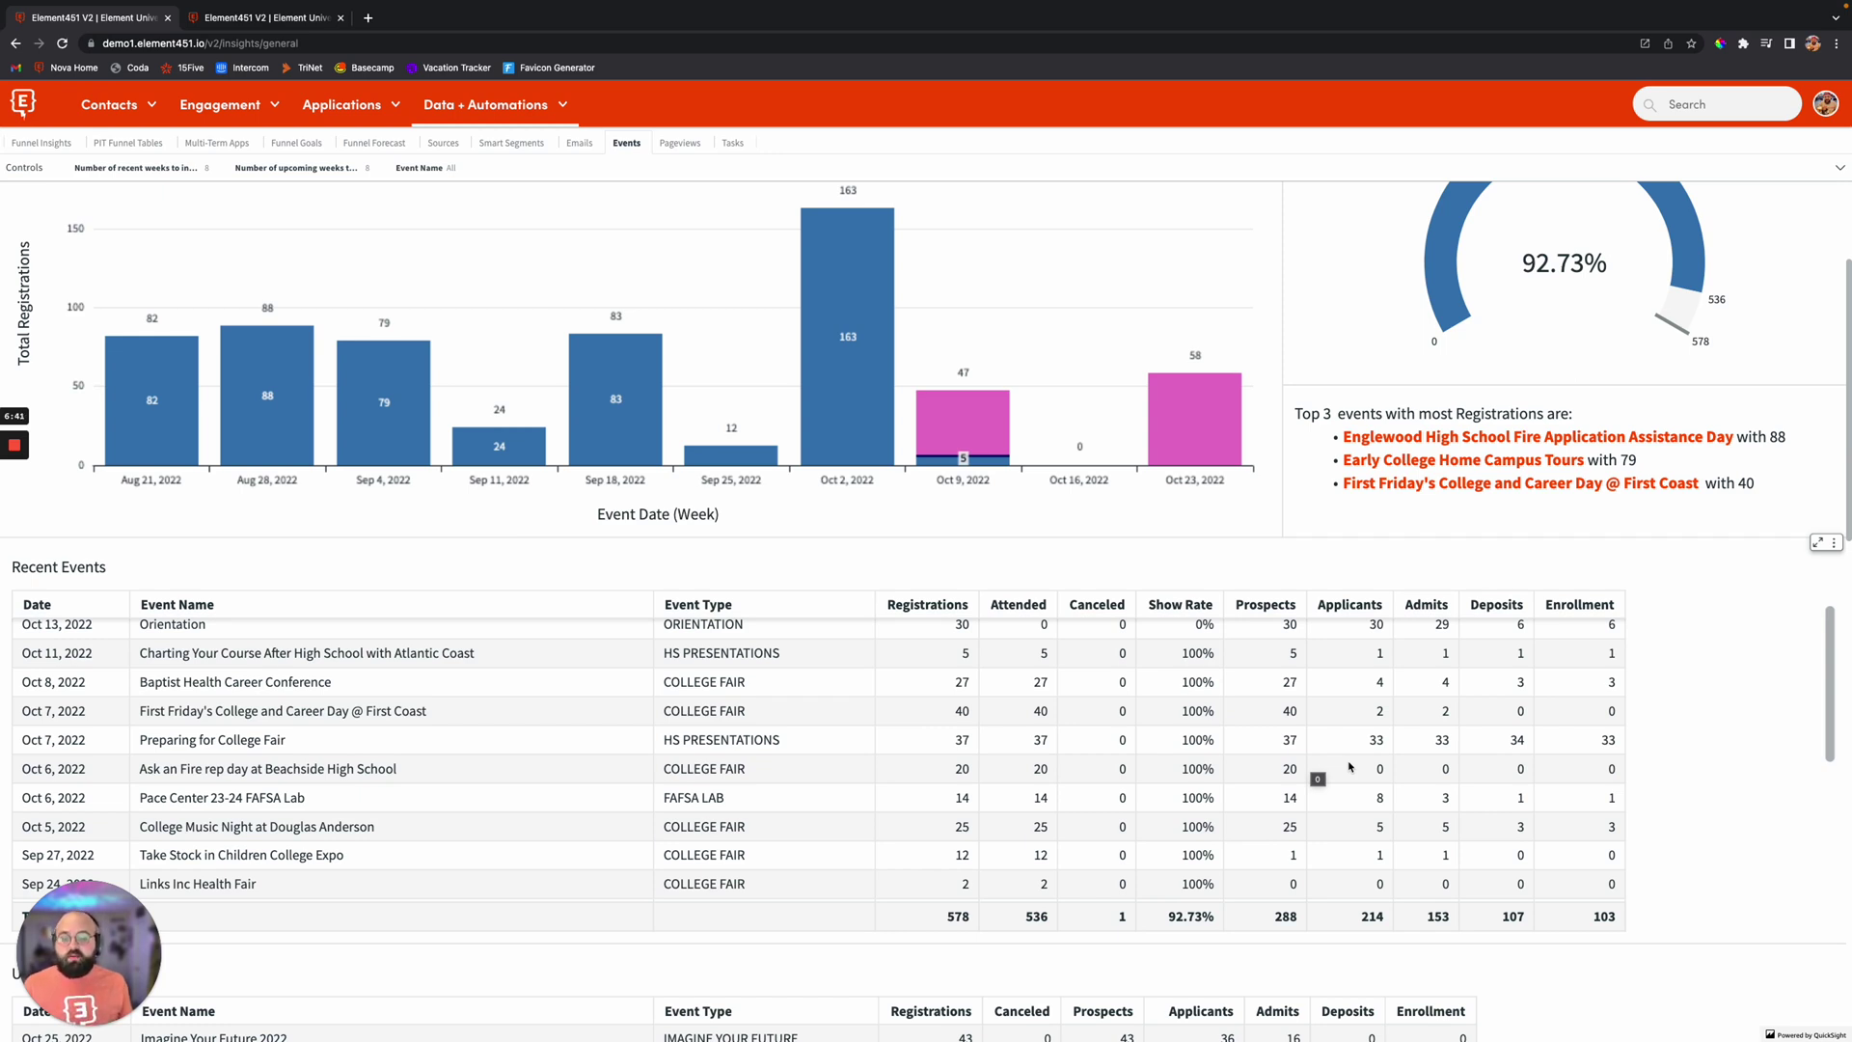
{"action": "scroll", "coordinate": [1122, 767], "scroll_direction": "down", "scroll_amount": 3}
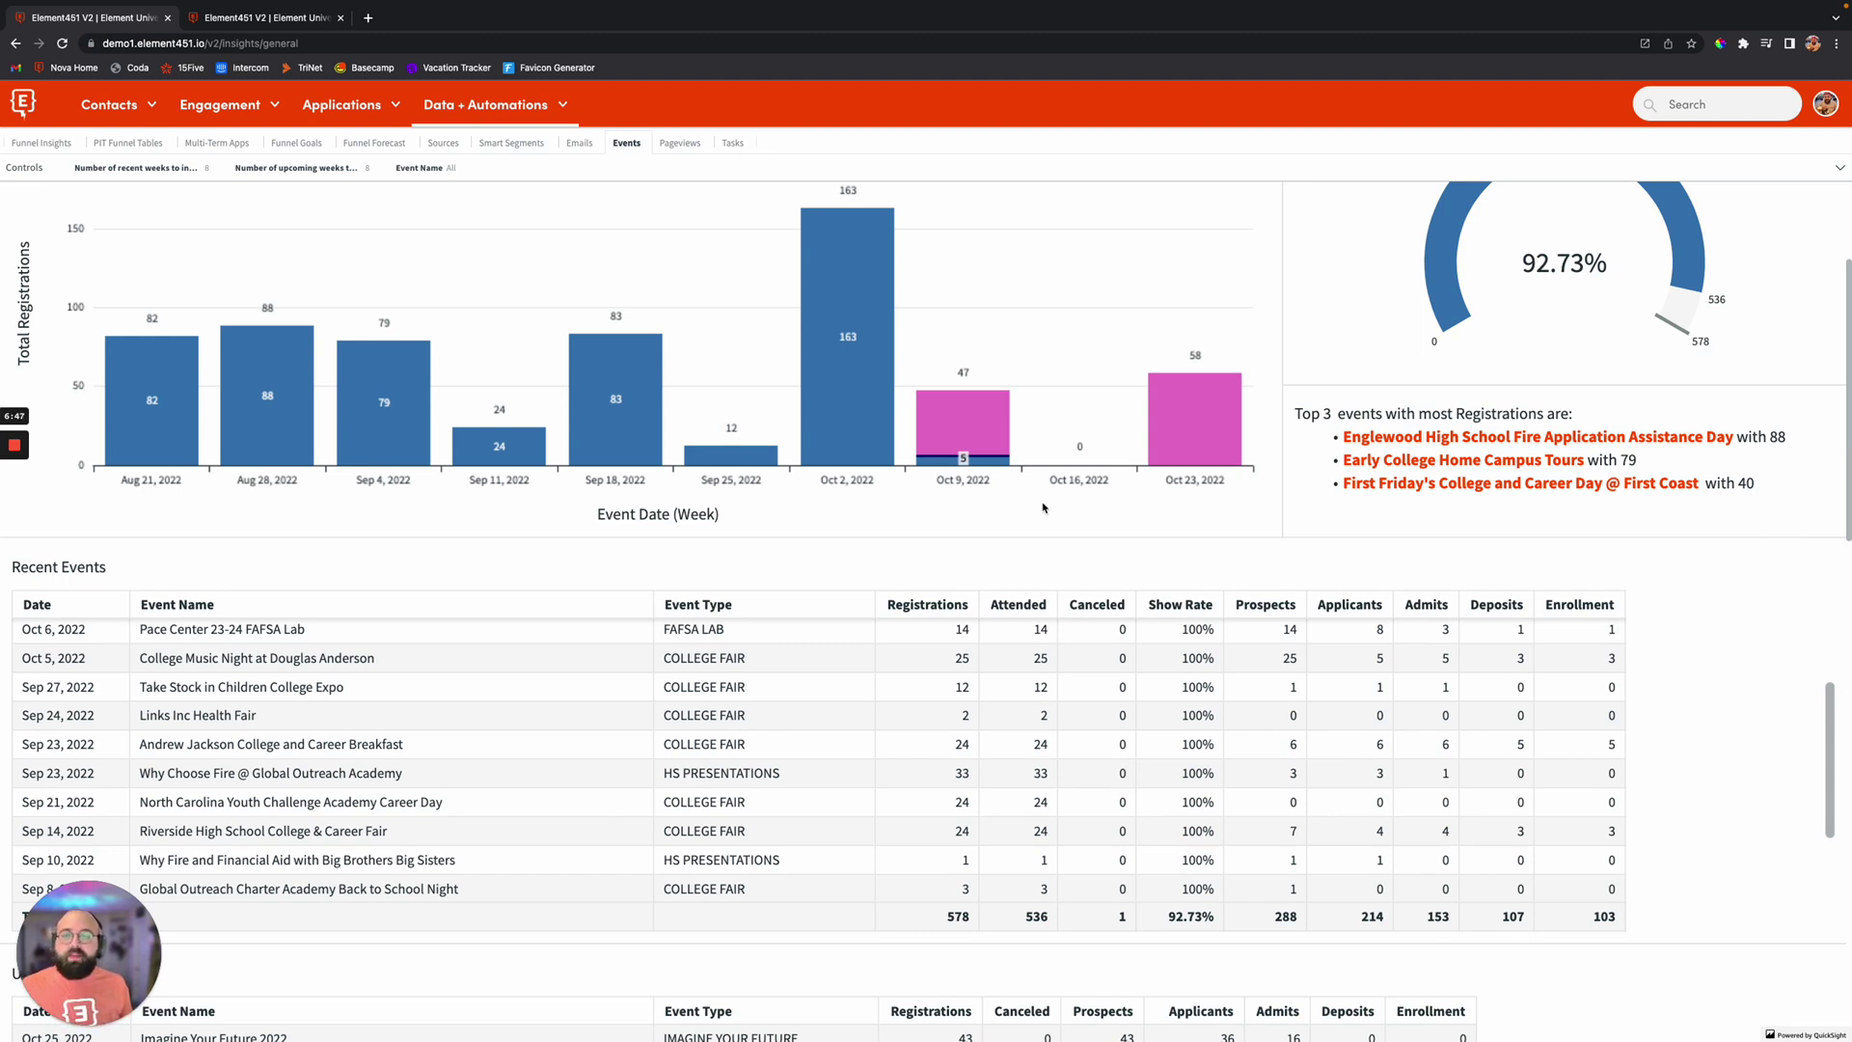
{"action": "left_click", "coordinate": [681, 143]}
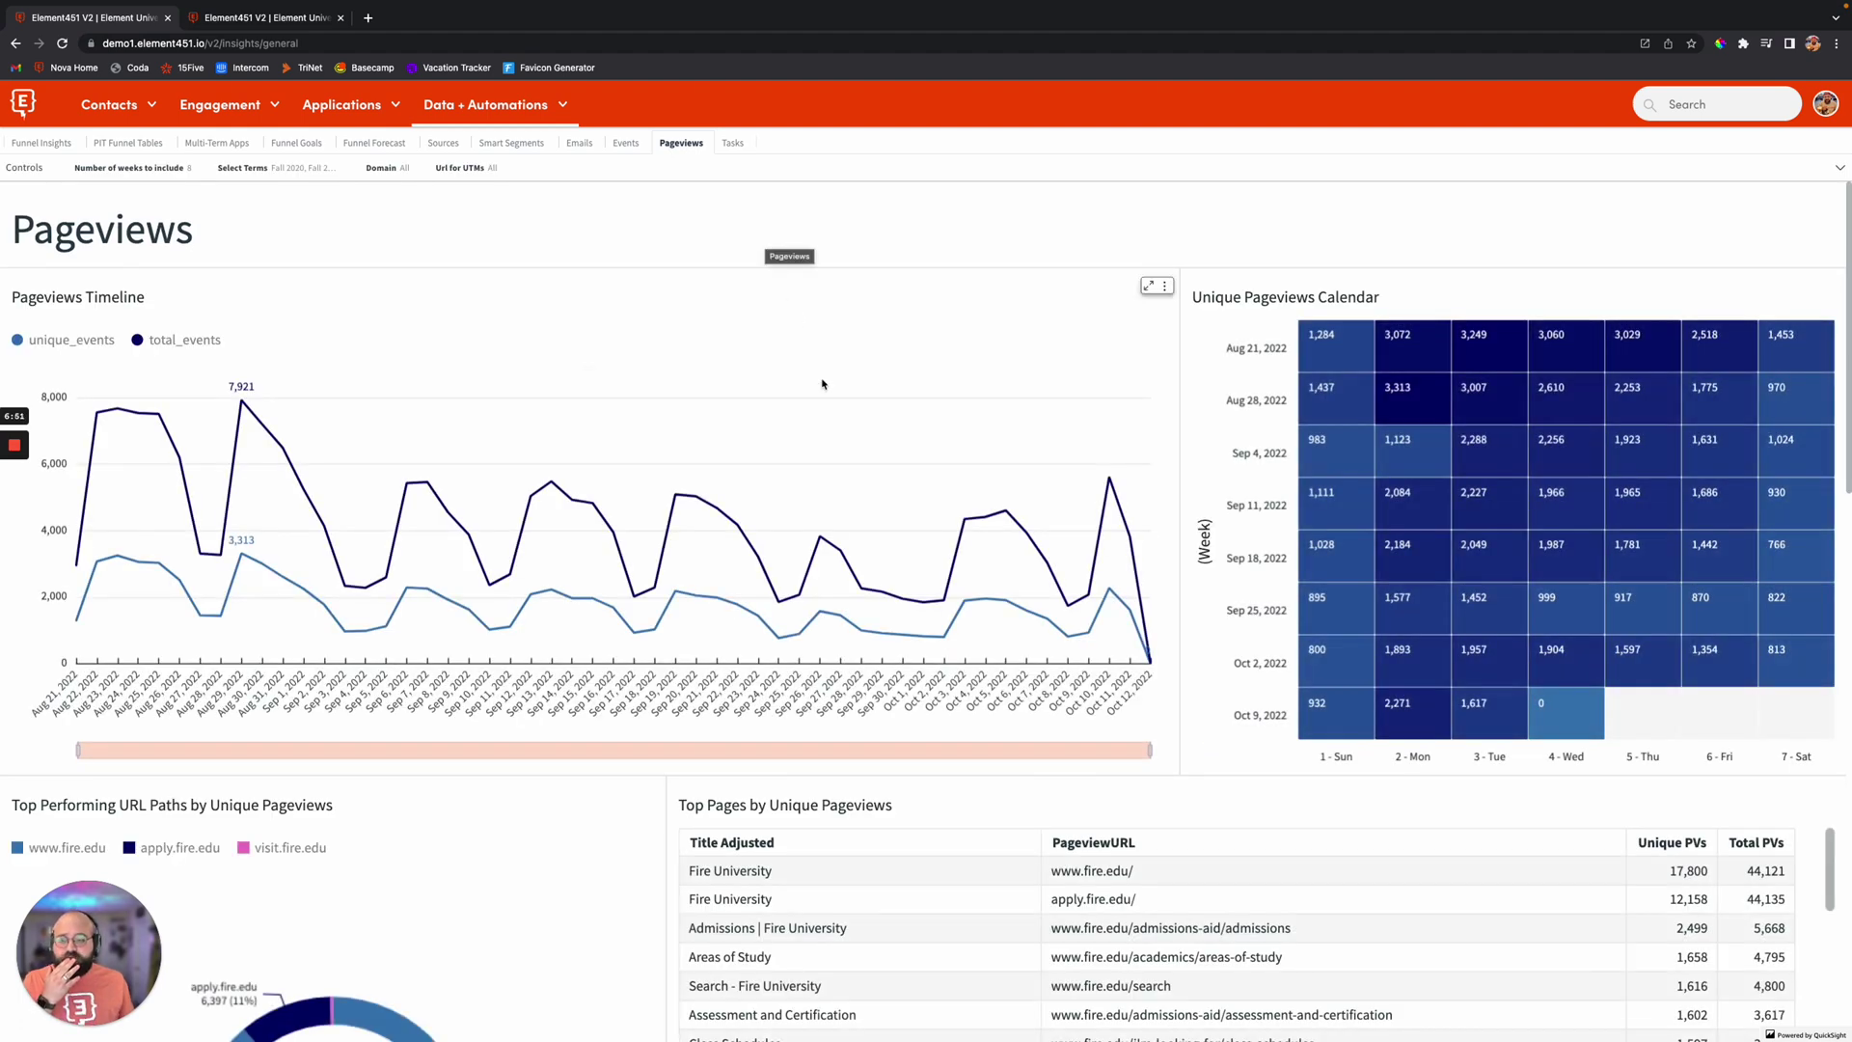
{"action": "scroll", "coordinate": [1176, 936], "scroll_direction": "down", "scroll_amount": 1}
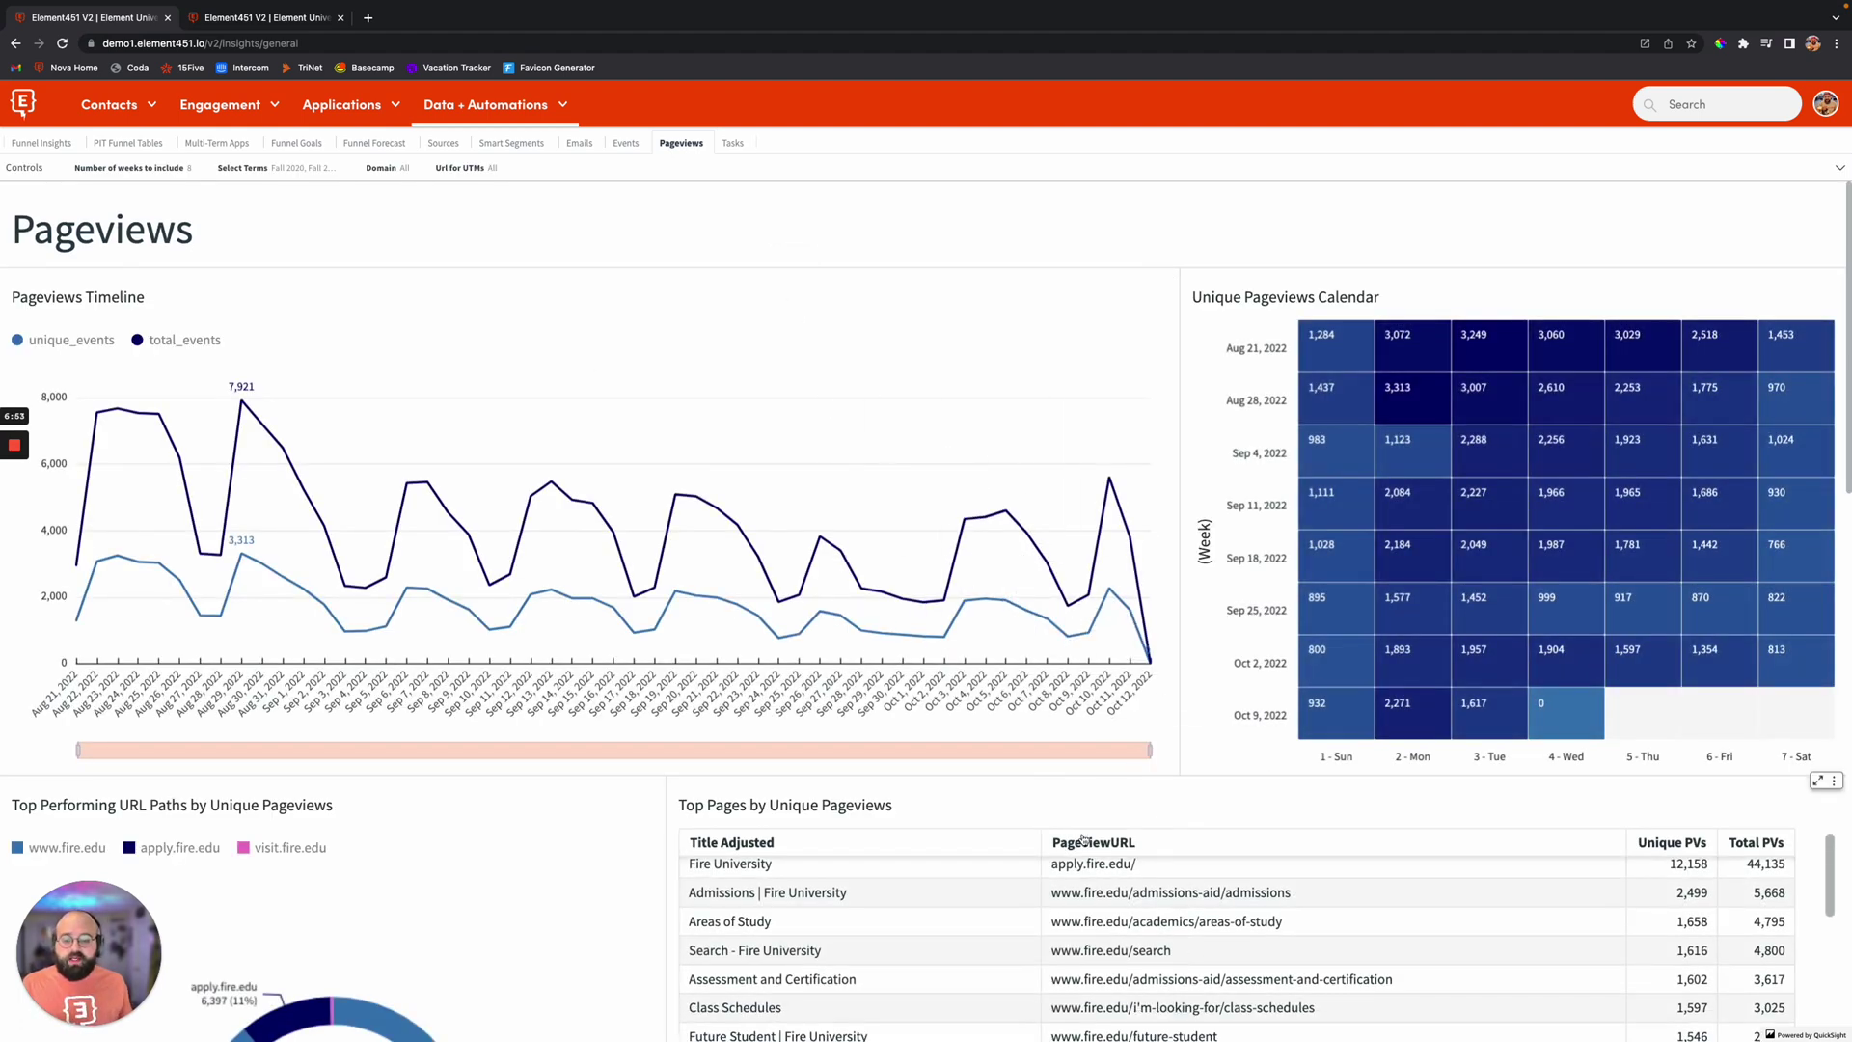
{"action": "scroll", "coordinate": [995, 775], "scroll_direction": "down", "scroll_amount": 1}
{"action": "scroll", "coordinate": [995, 772], "scroll_direction": "down", "scroll_amount": 1}
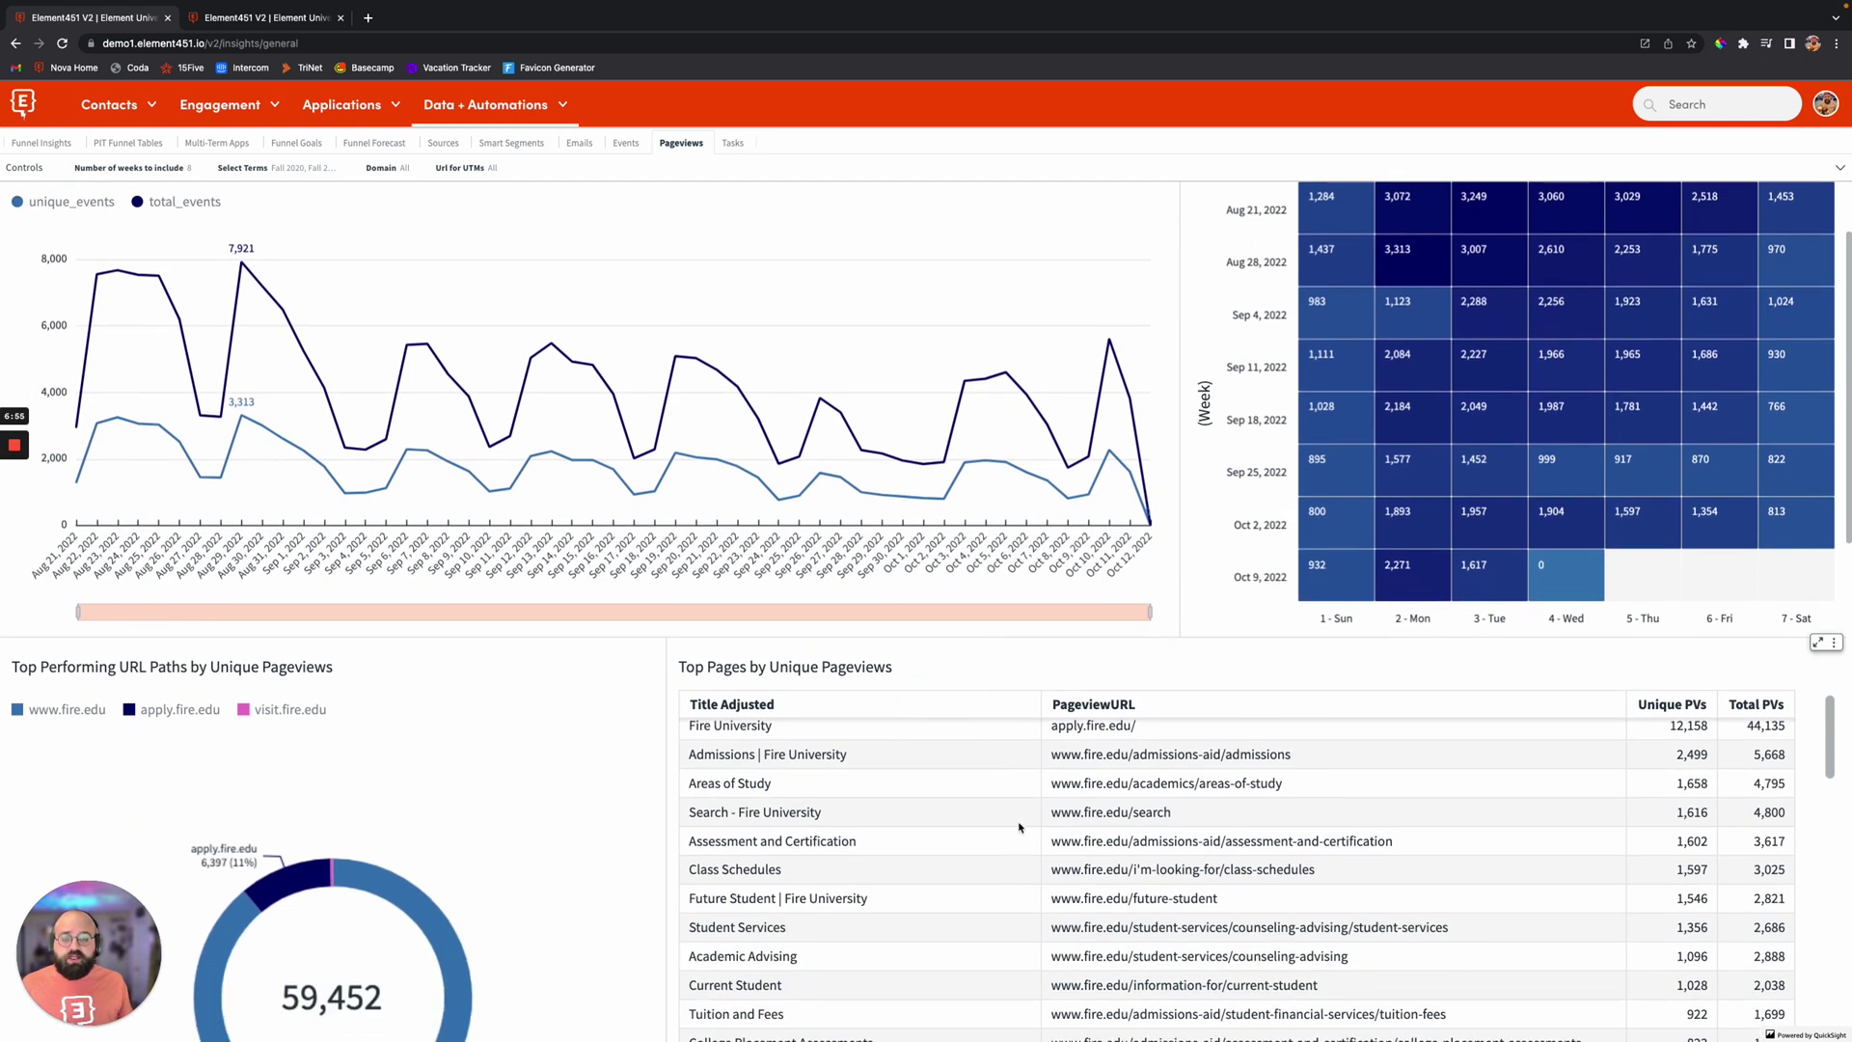
{"action": "scroll", "coordinate": [450, 675], "scroll_direction": "up", "scroll_amount": 1}
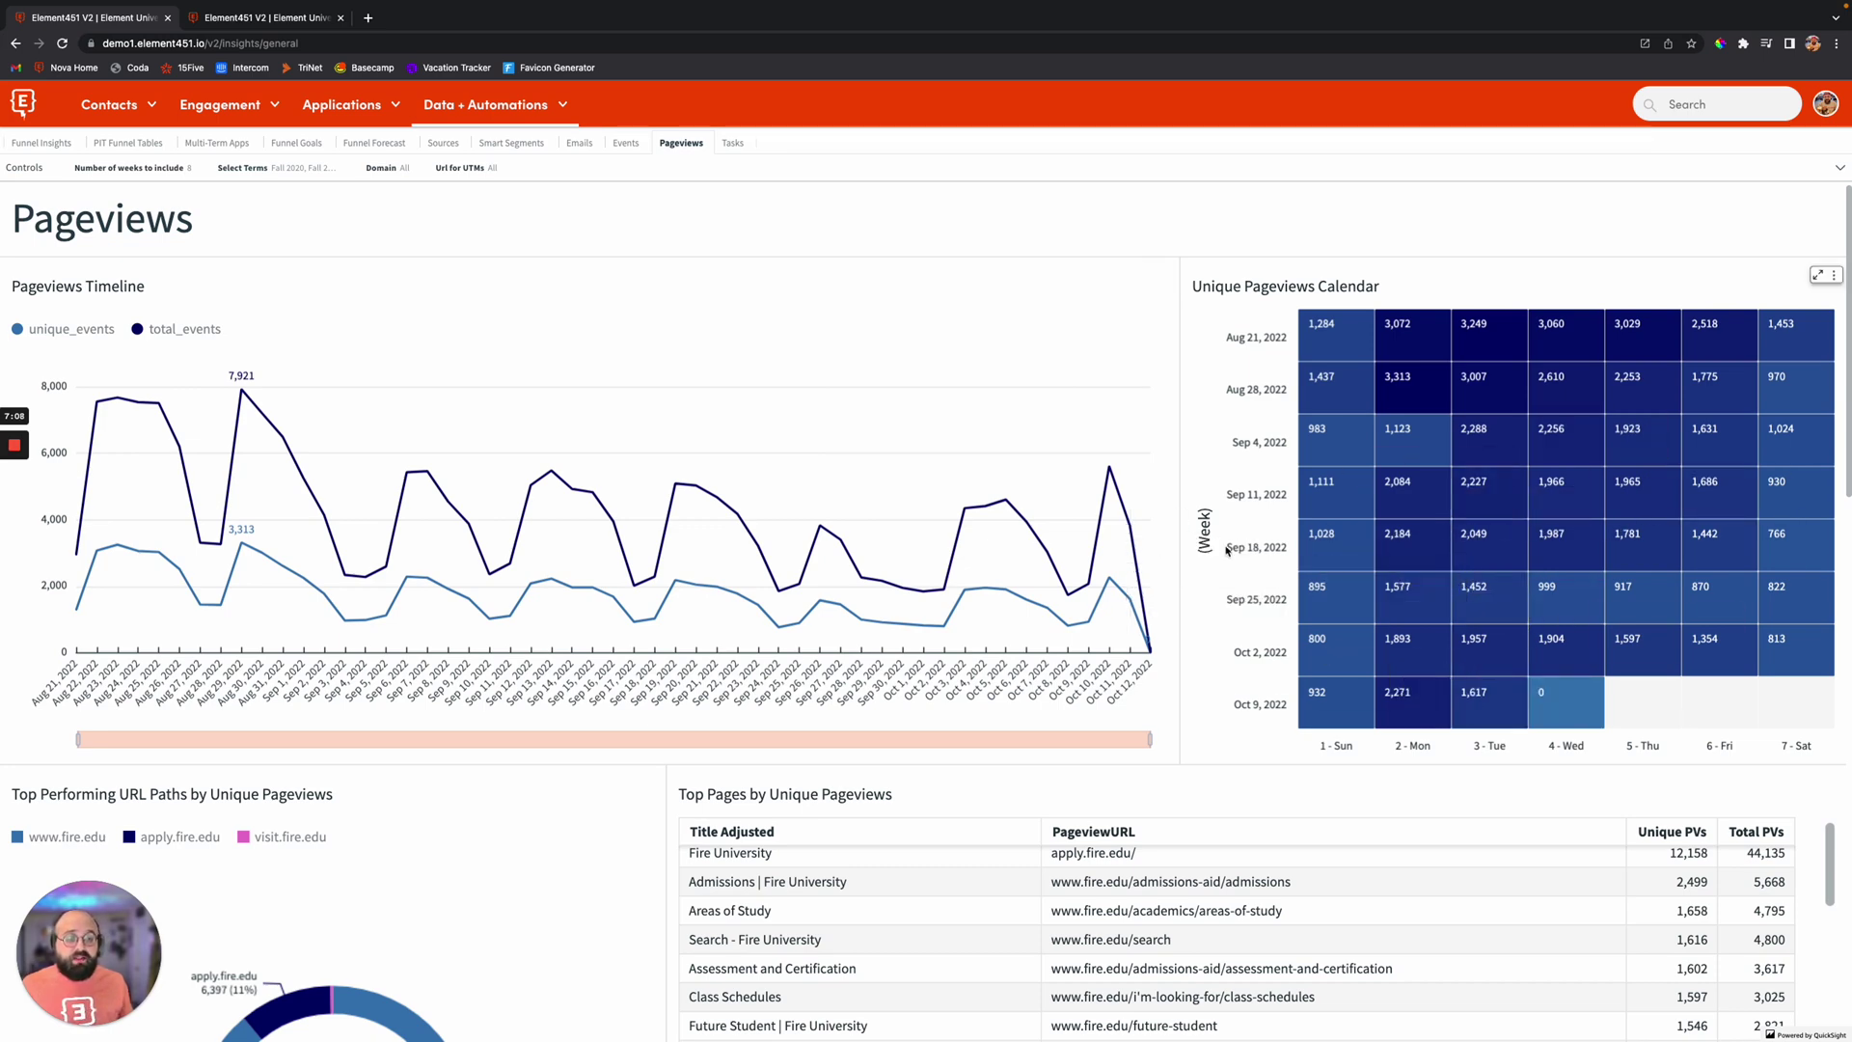
{"action": "scroll", "coordinate": [1242, 575], "scroll_direction": "down", "scroll_amount": 1}
{"action": "scroll", "coordinate": [1243, 575], "scroll_direction": "down", "scroll_amount": 5}
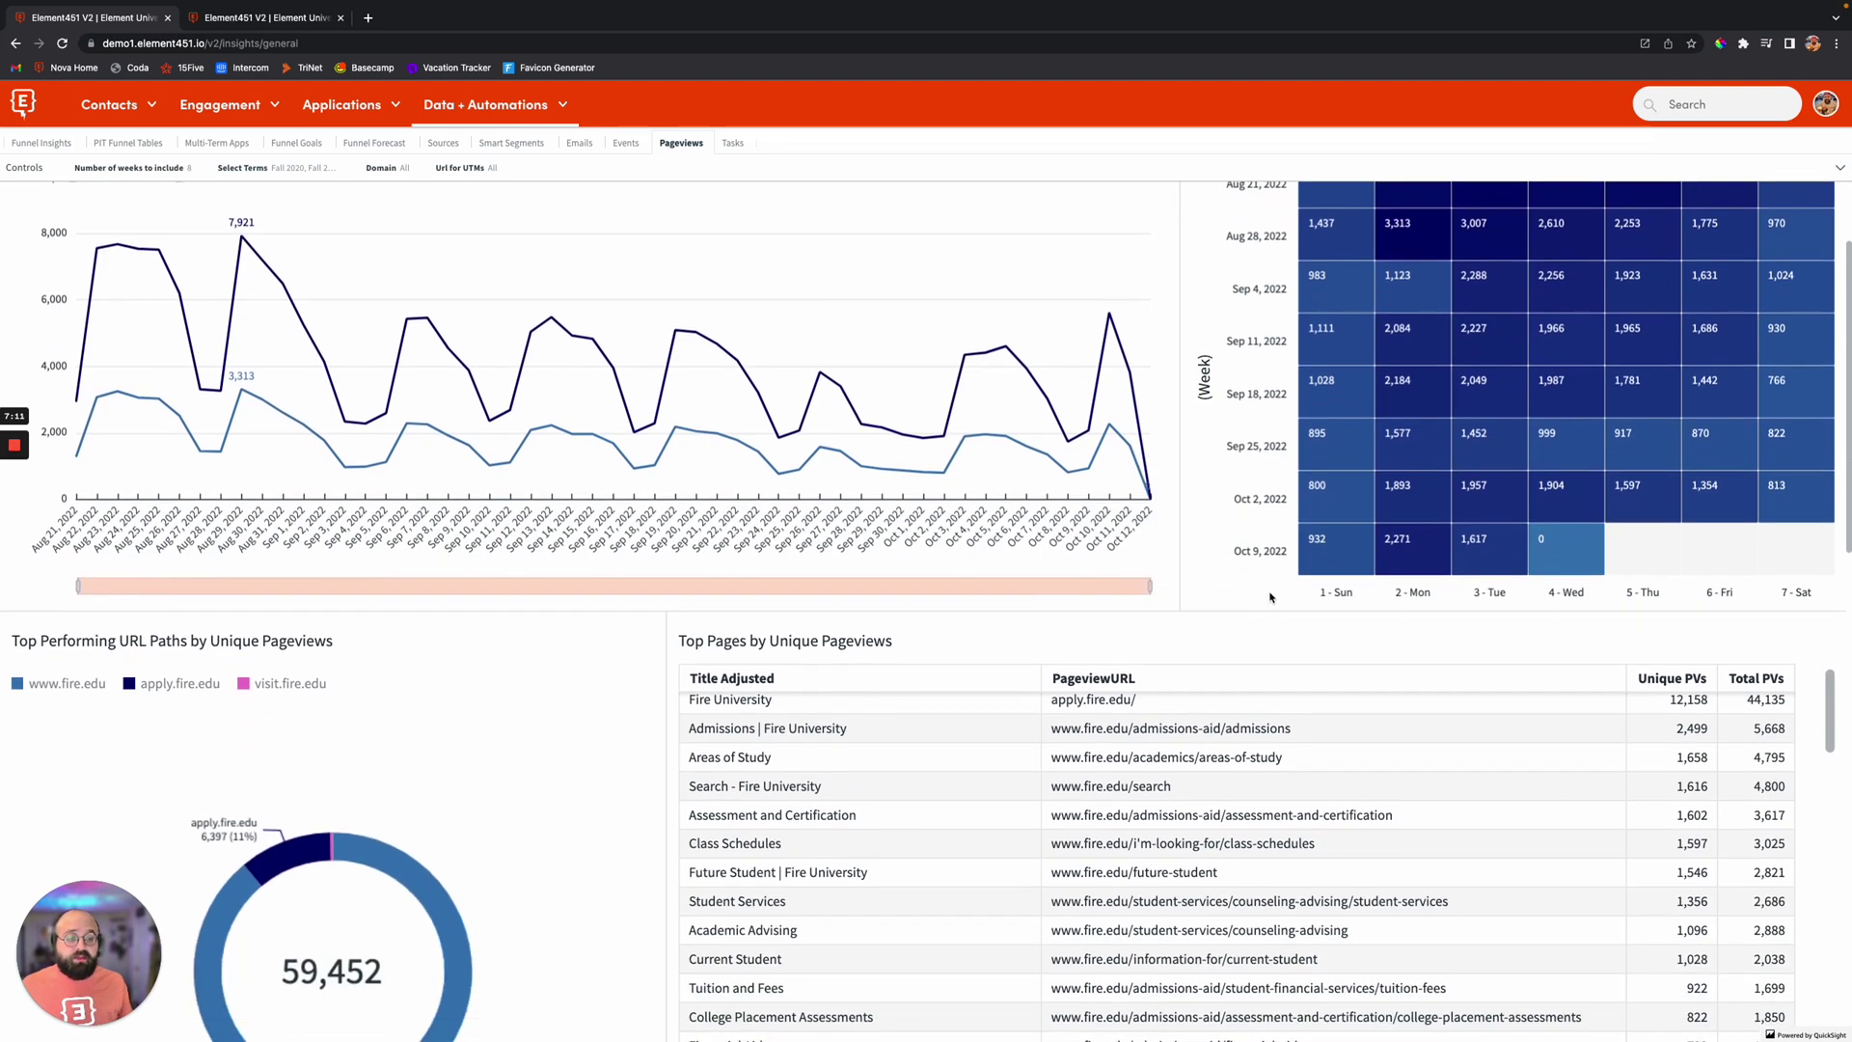
{"action": "scroll", "coordinate": [675, 522], "scroll_direction": "up", "scroll_amount": 6}
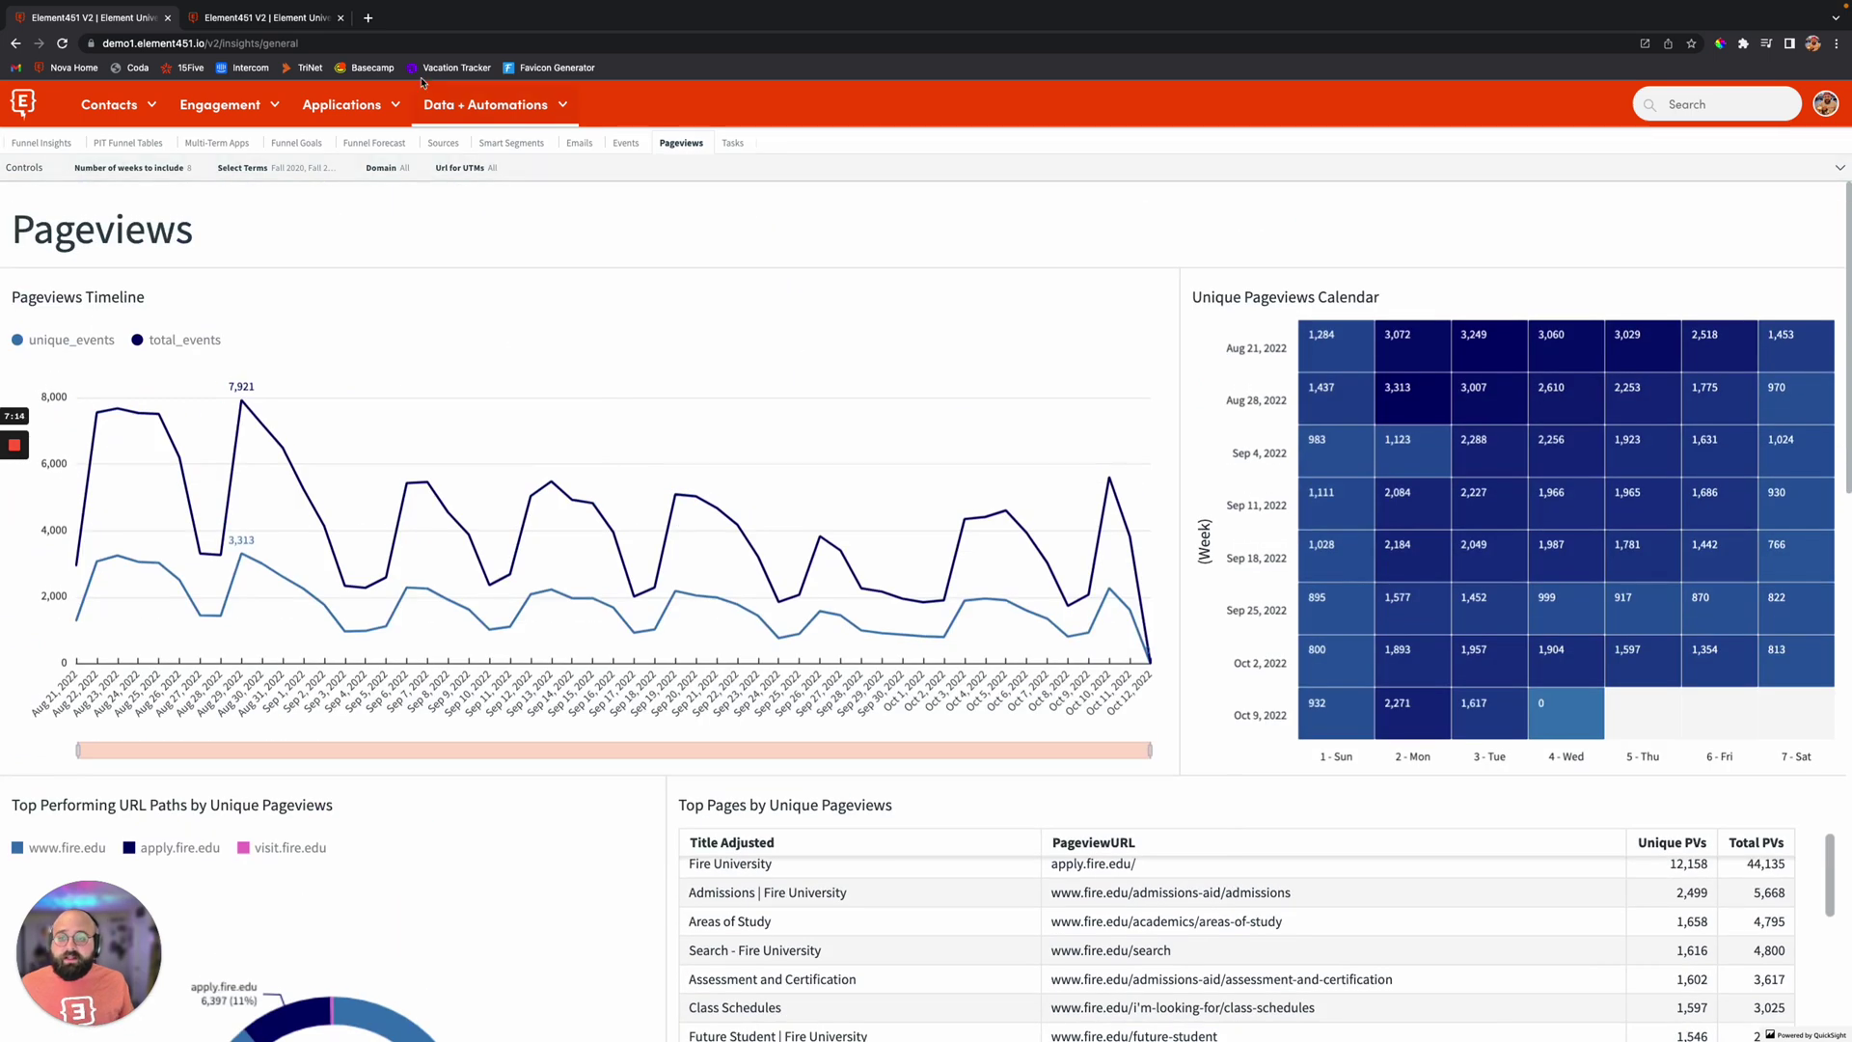
In the task performance tab, review the Staff Member filter without changing it, then view Task Completion
{"action": "left_click", "coordinate": [268, 17]}
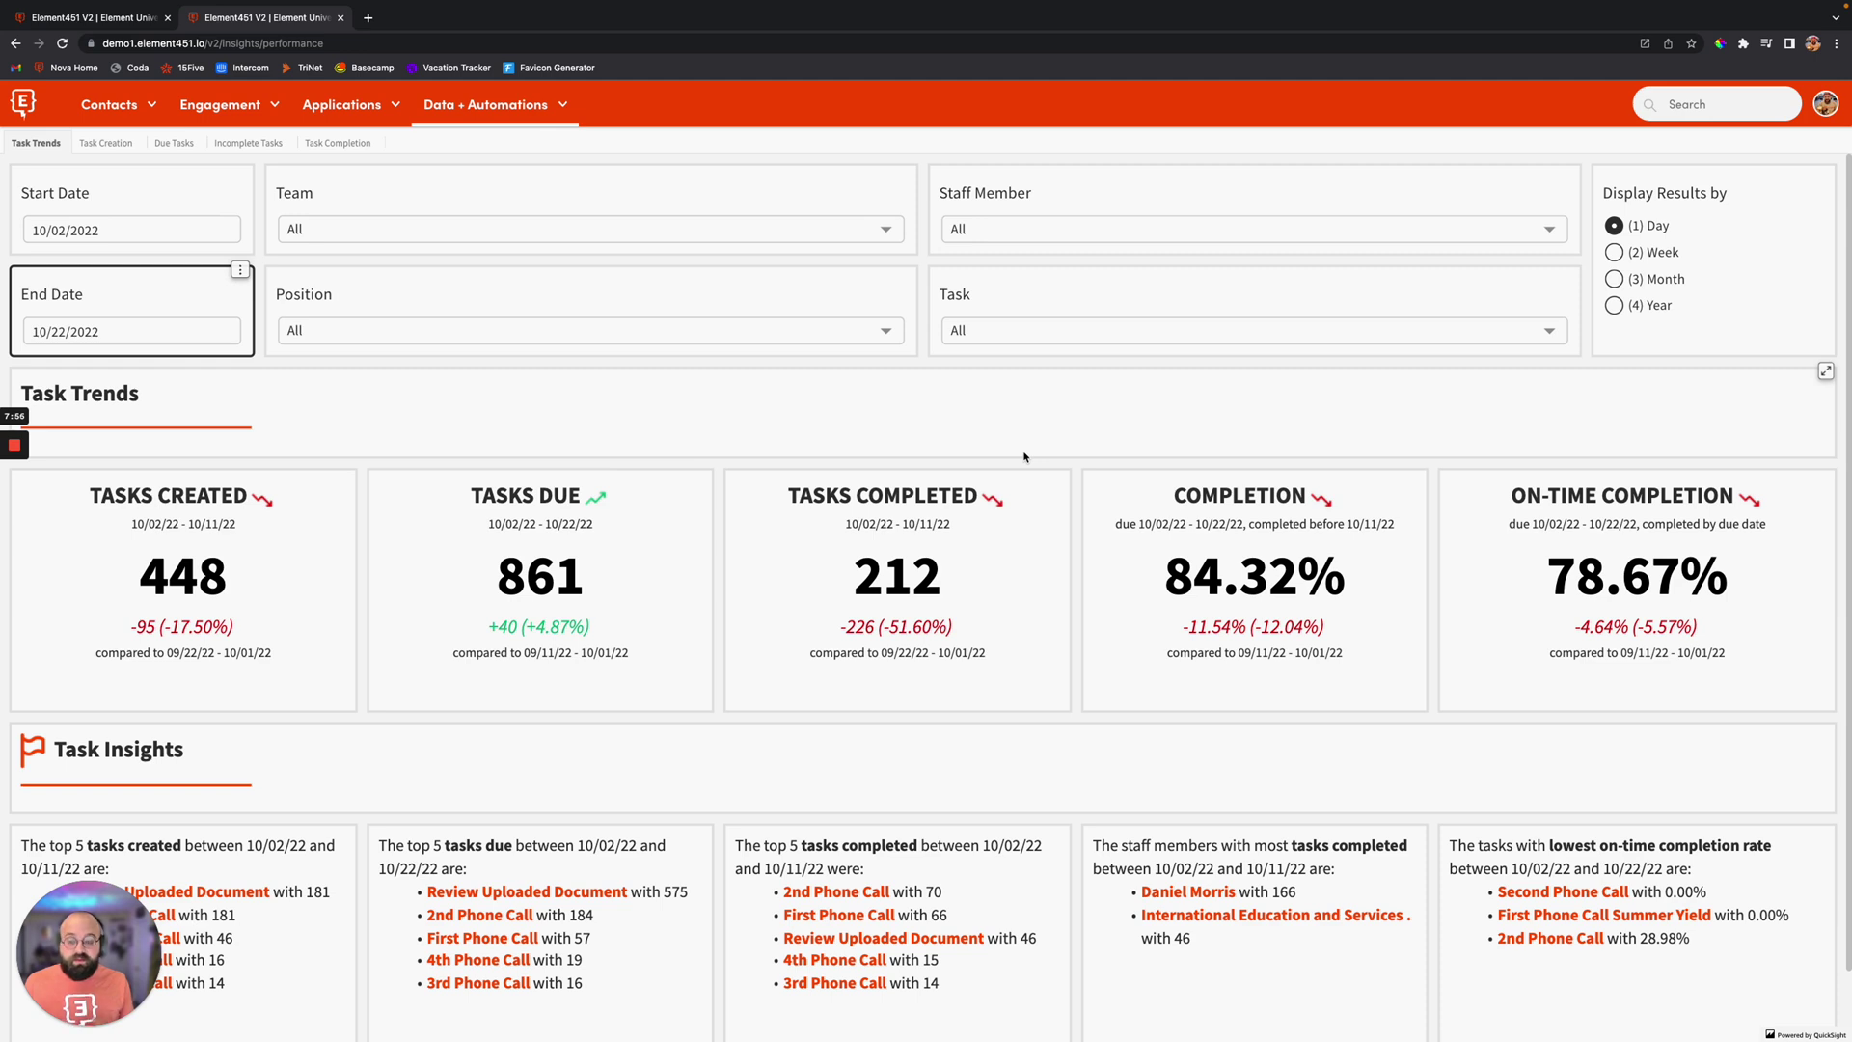
{"action": "left_click", "coordinate": [1040, 227]}
{"action": "scroll", "coordinate": [1119, 419], "scroll_direction": "down", "scroll_amount": 1}
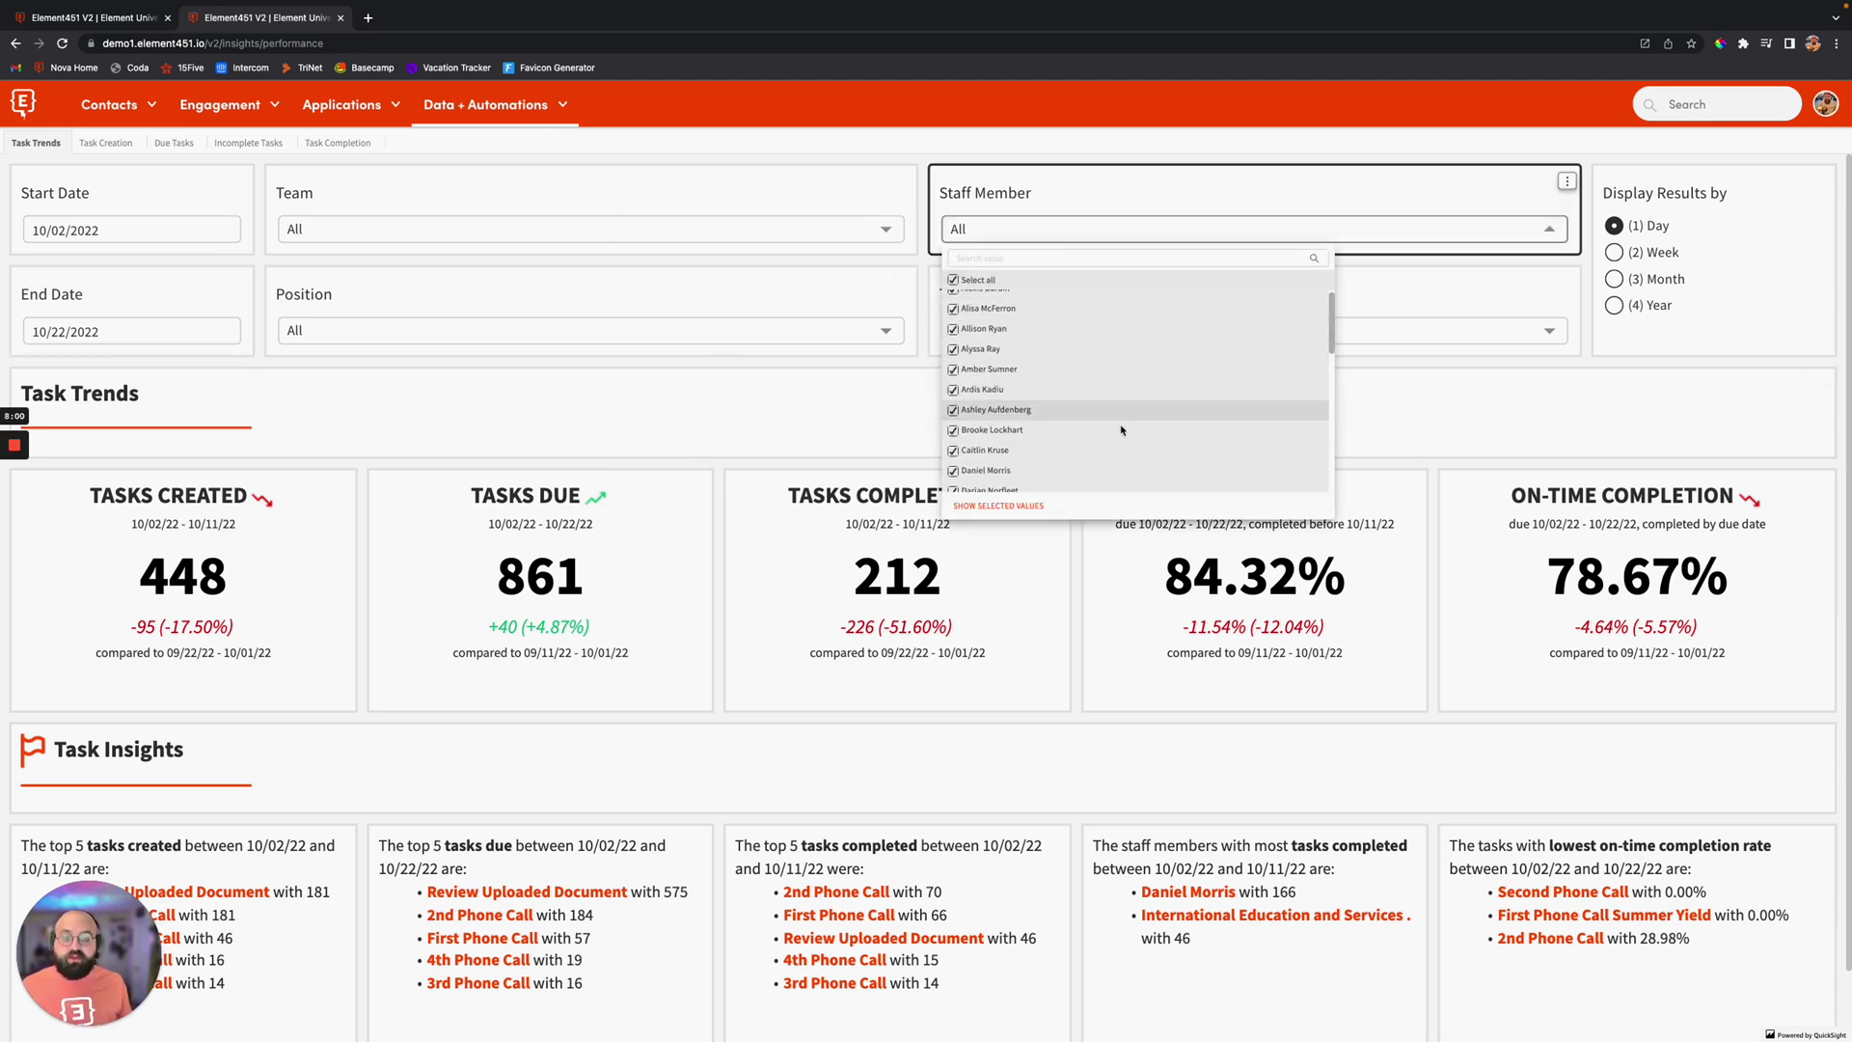
{"action": "left_click", "coordinate": [782, 424]}
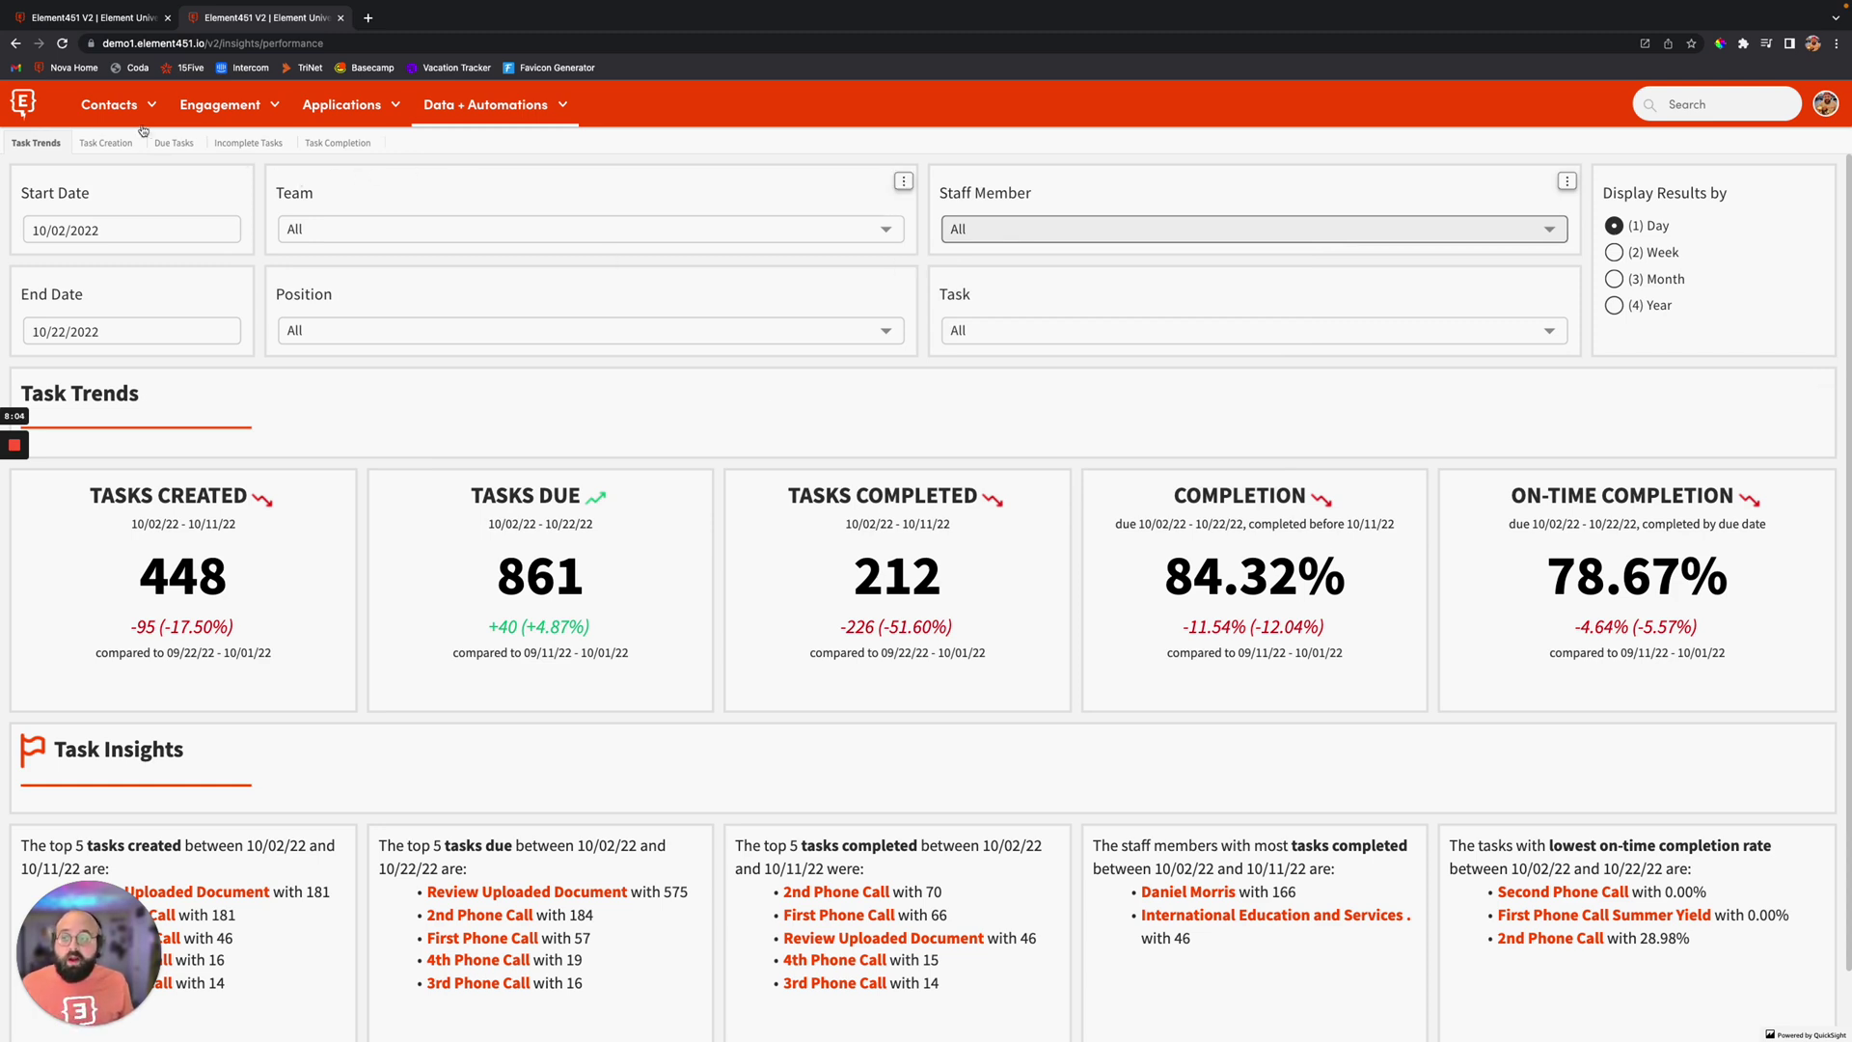
{"action": "left_click", "coordinate": [308, 146]}
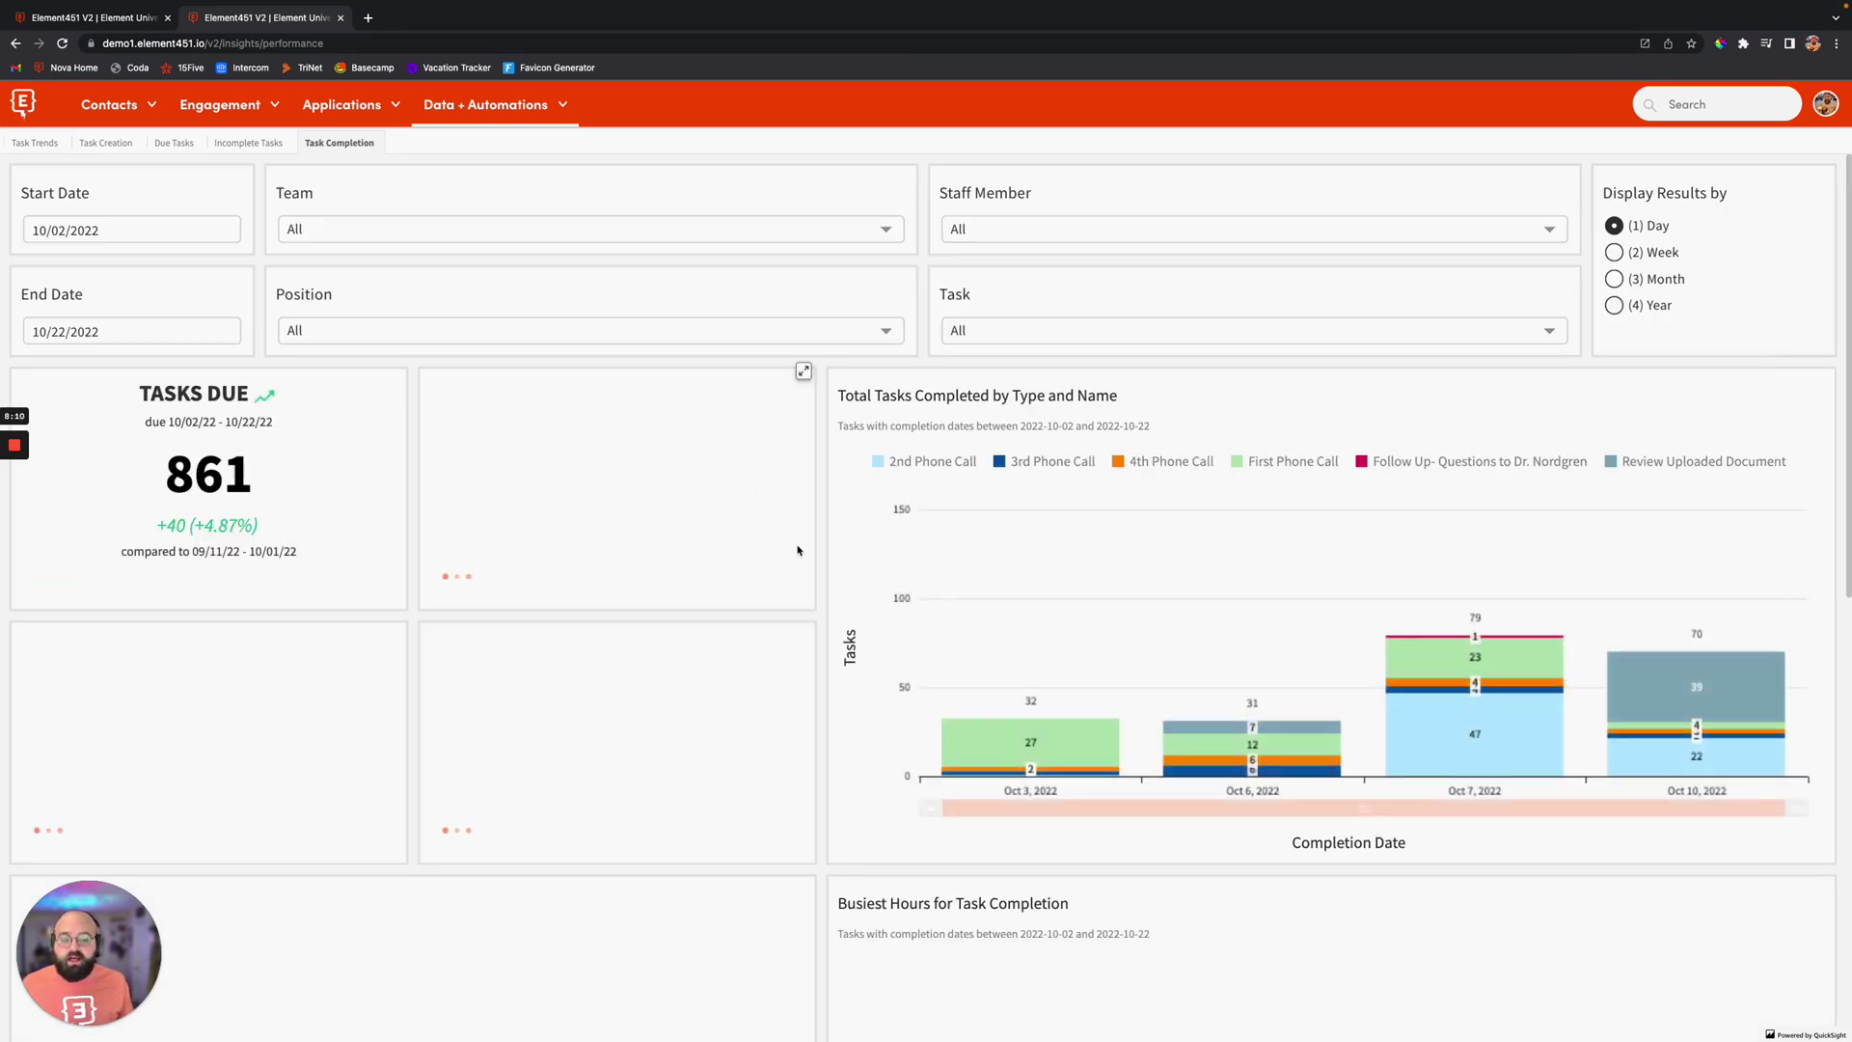
{"action": "scroll", "coordinate": [614, 493], "scroll_direction": "down", "scroll_amount": 2}
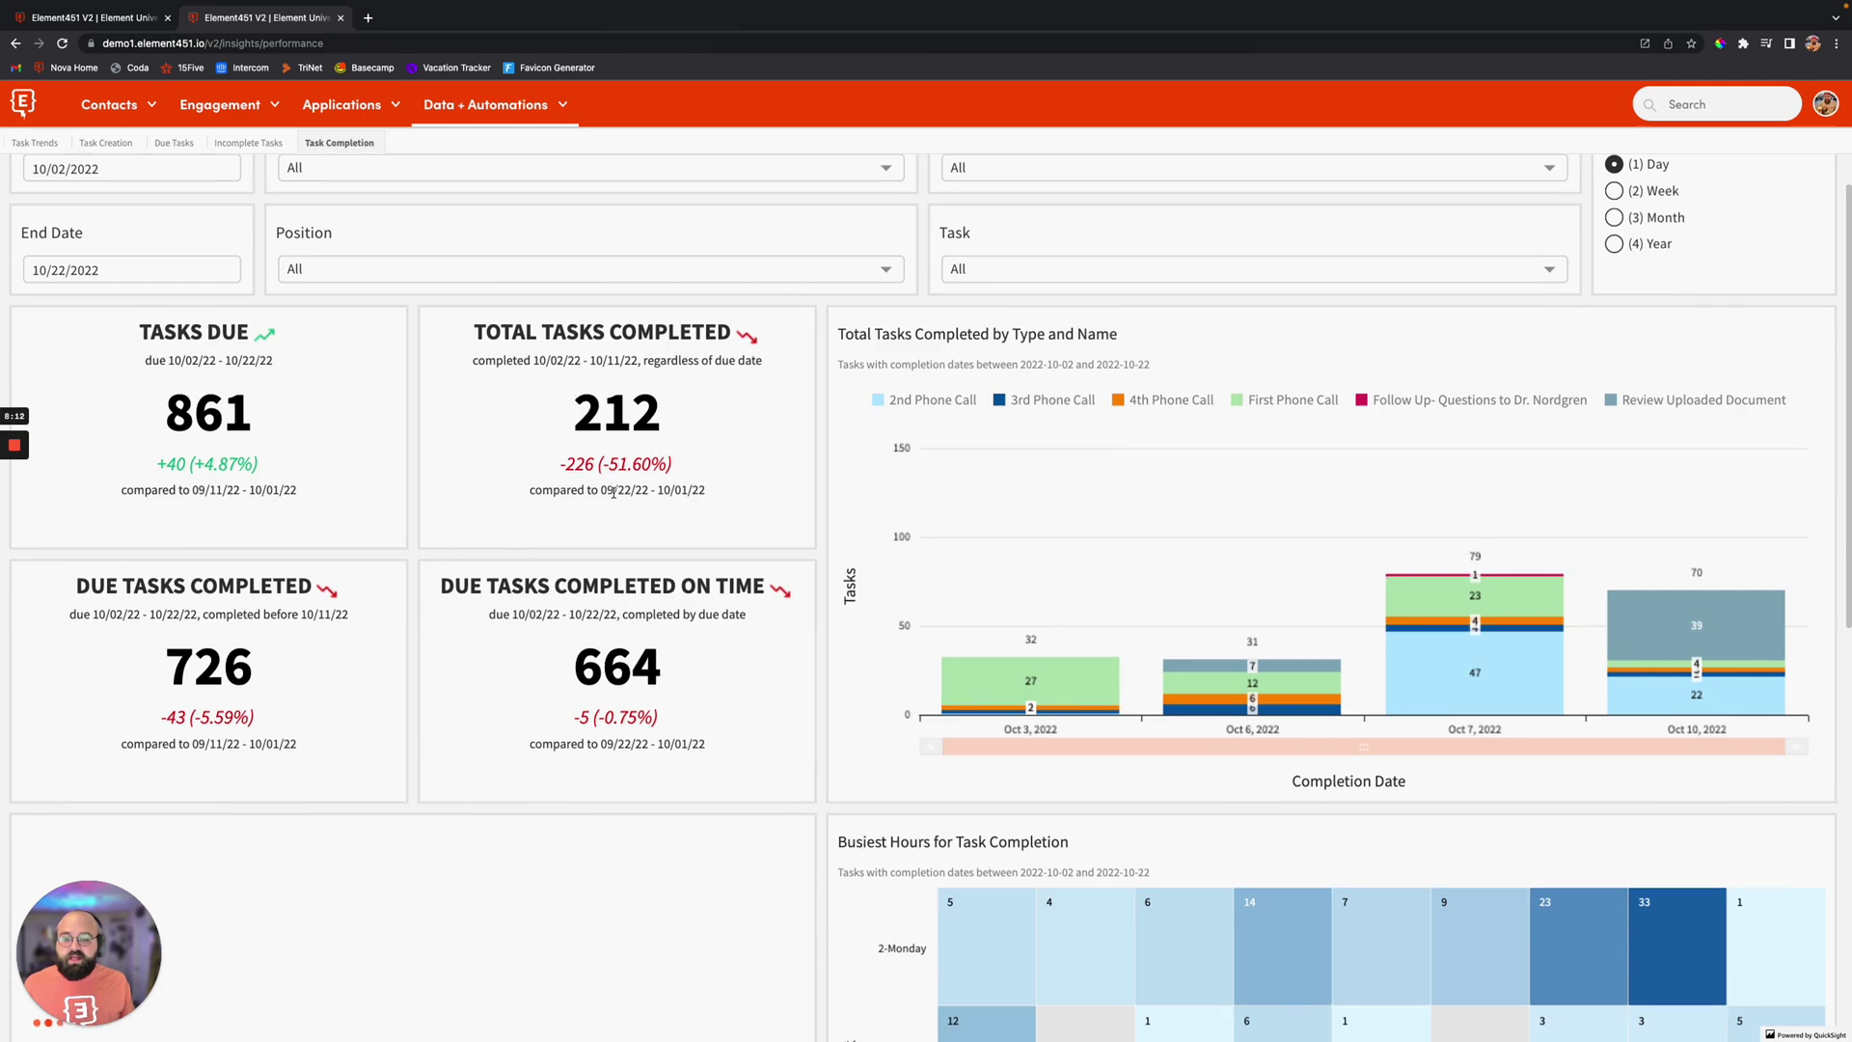
{"action": "scroll", "coordinate": [614, 493], "scroll_direction": "down", "scroll_amount": 3}
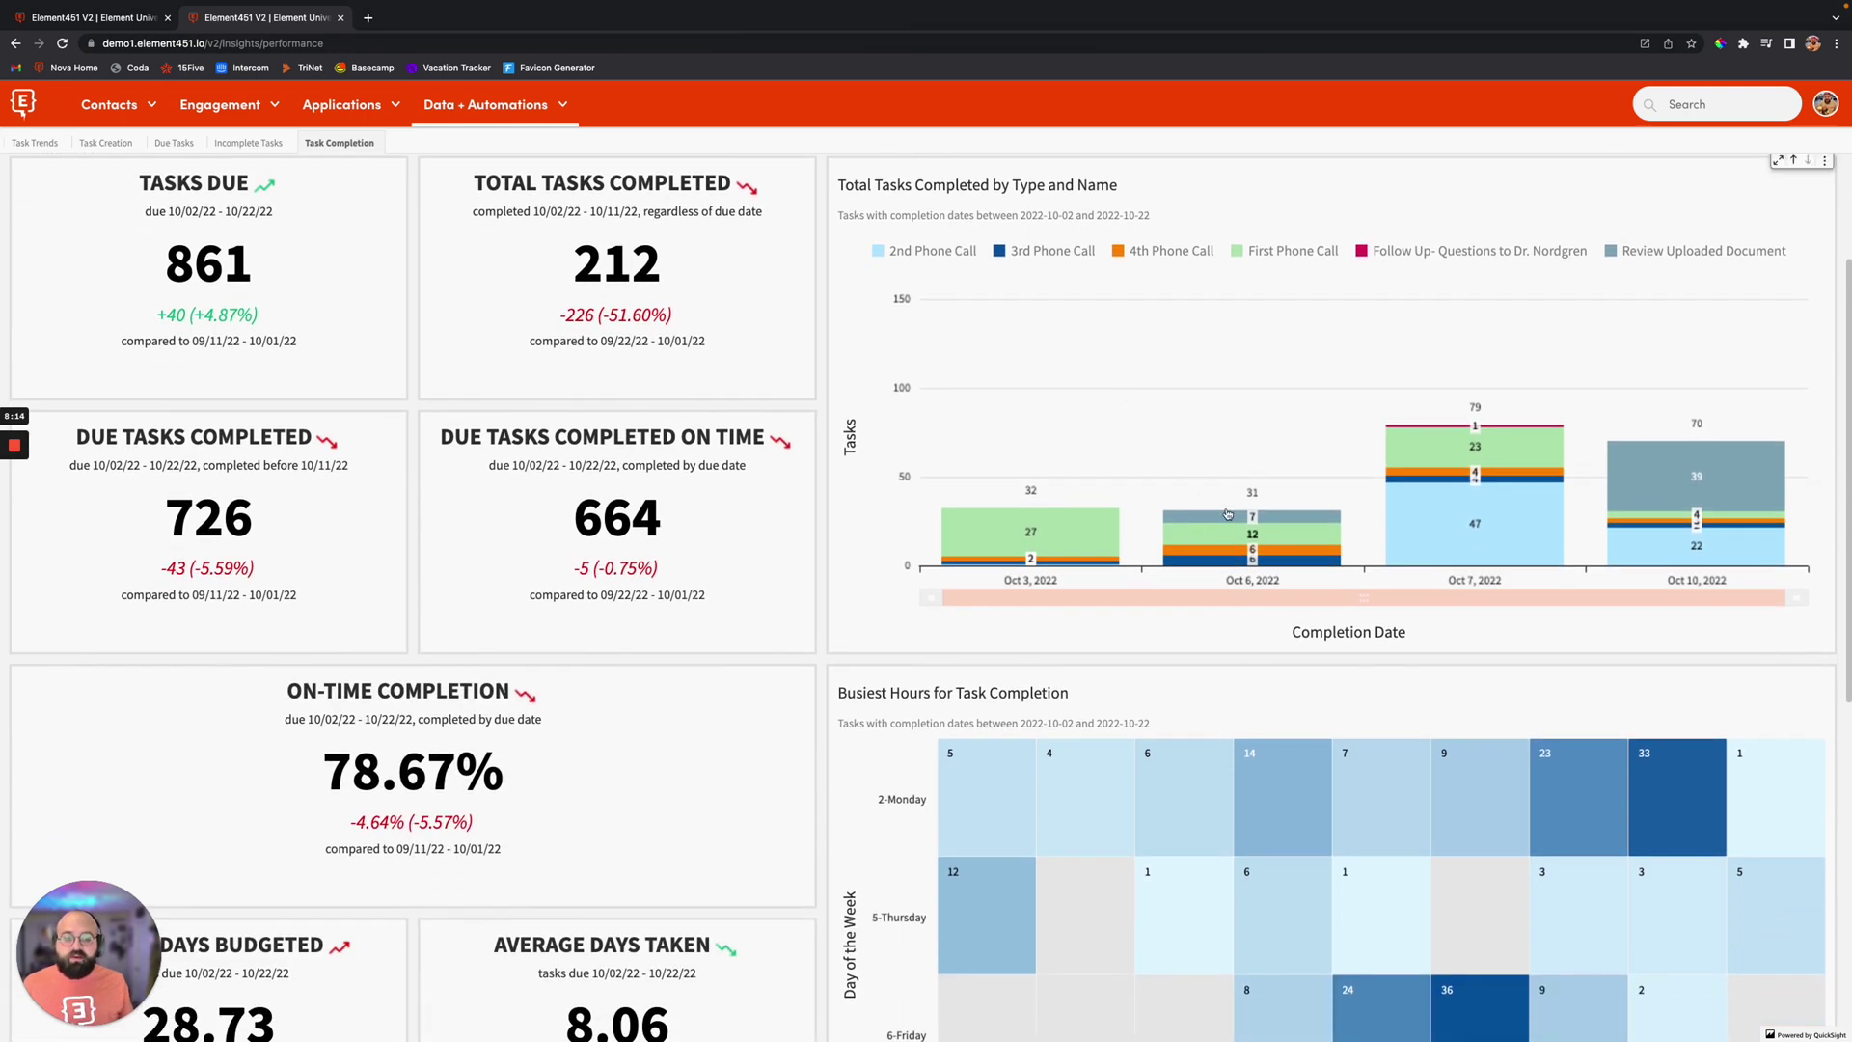
{"action": "scroll", "coordinate": [951, 638], "scroll_direction": "down", "scroll_amount": 15}
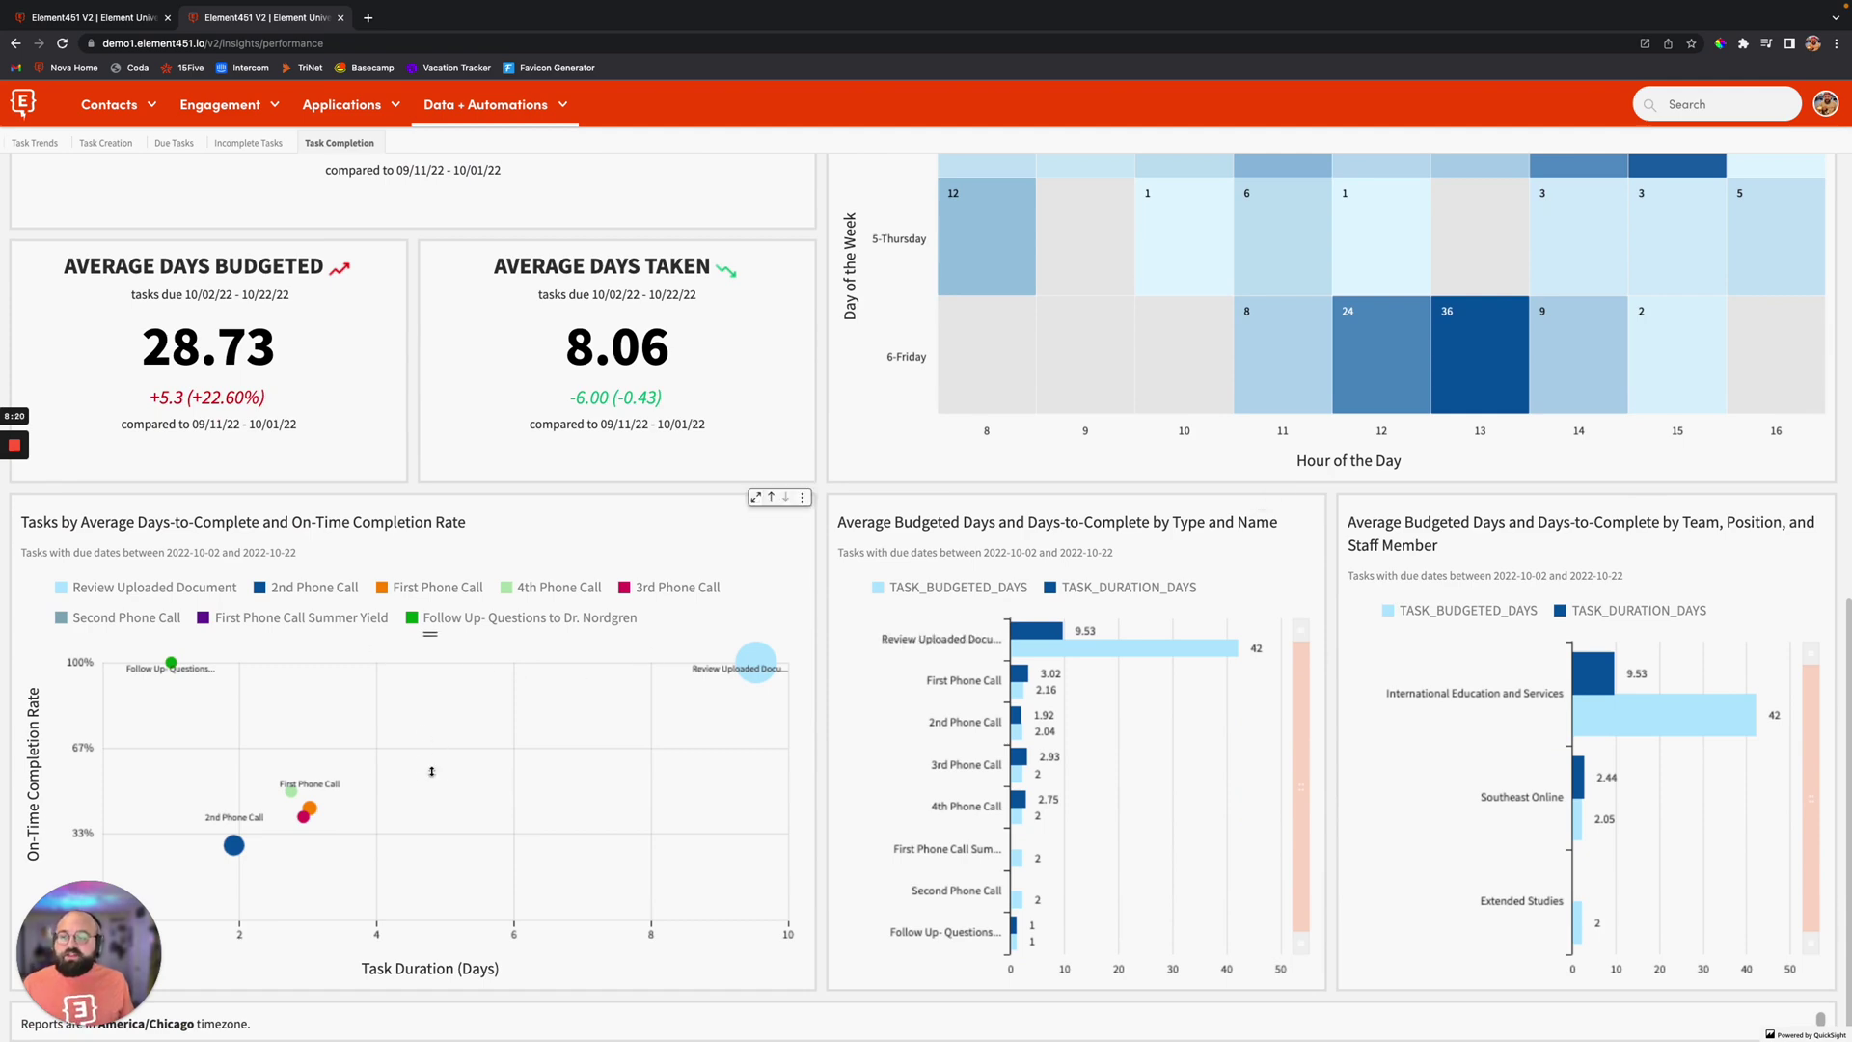
{"action": "scroll", "coordinate": [971, 740], "scroll_direction": "up", "scroll_amount": 10}
{"action": "scroll", "coordinate": [970, 740], "scroll_direction": "up", "scroll_amount": 9}
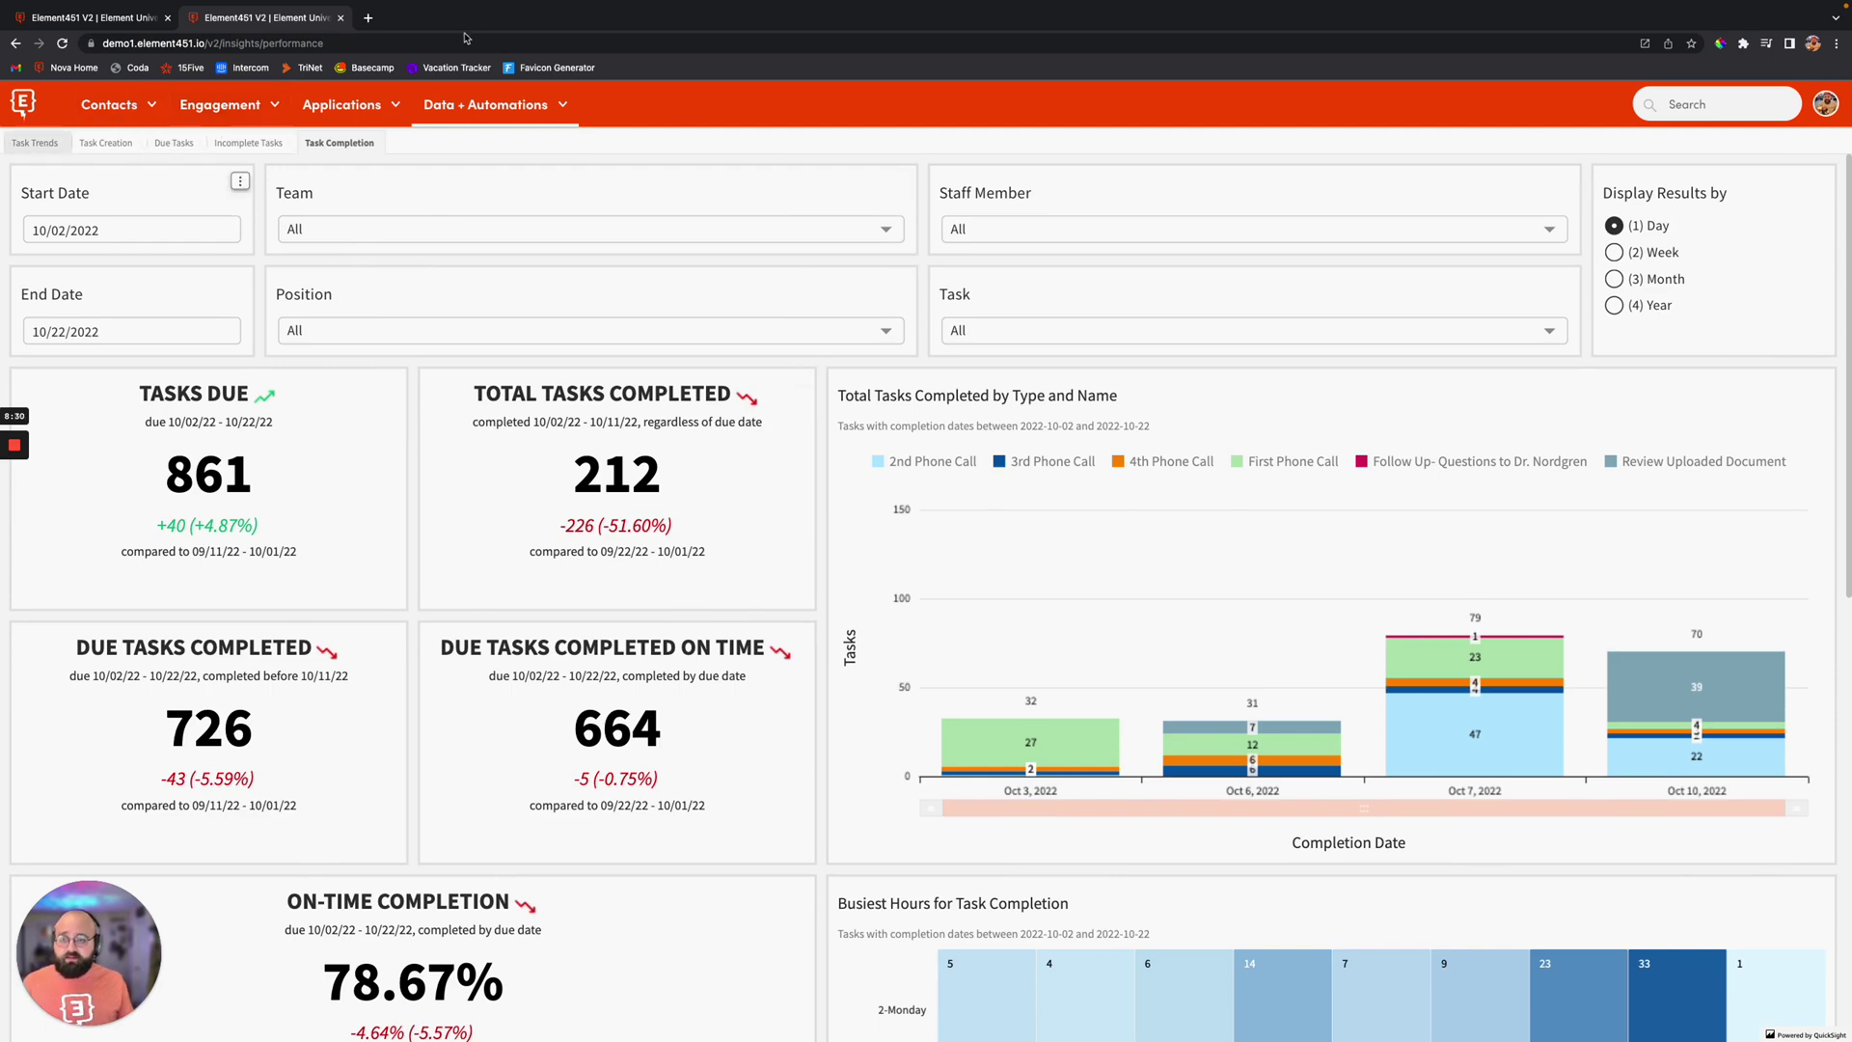
Return to the first browser tab with the pageviews timeline and top pages table
{"action": "left_click", "coordinate": [135, 19]}
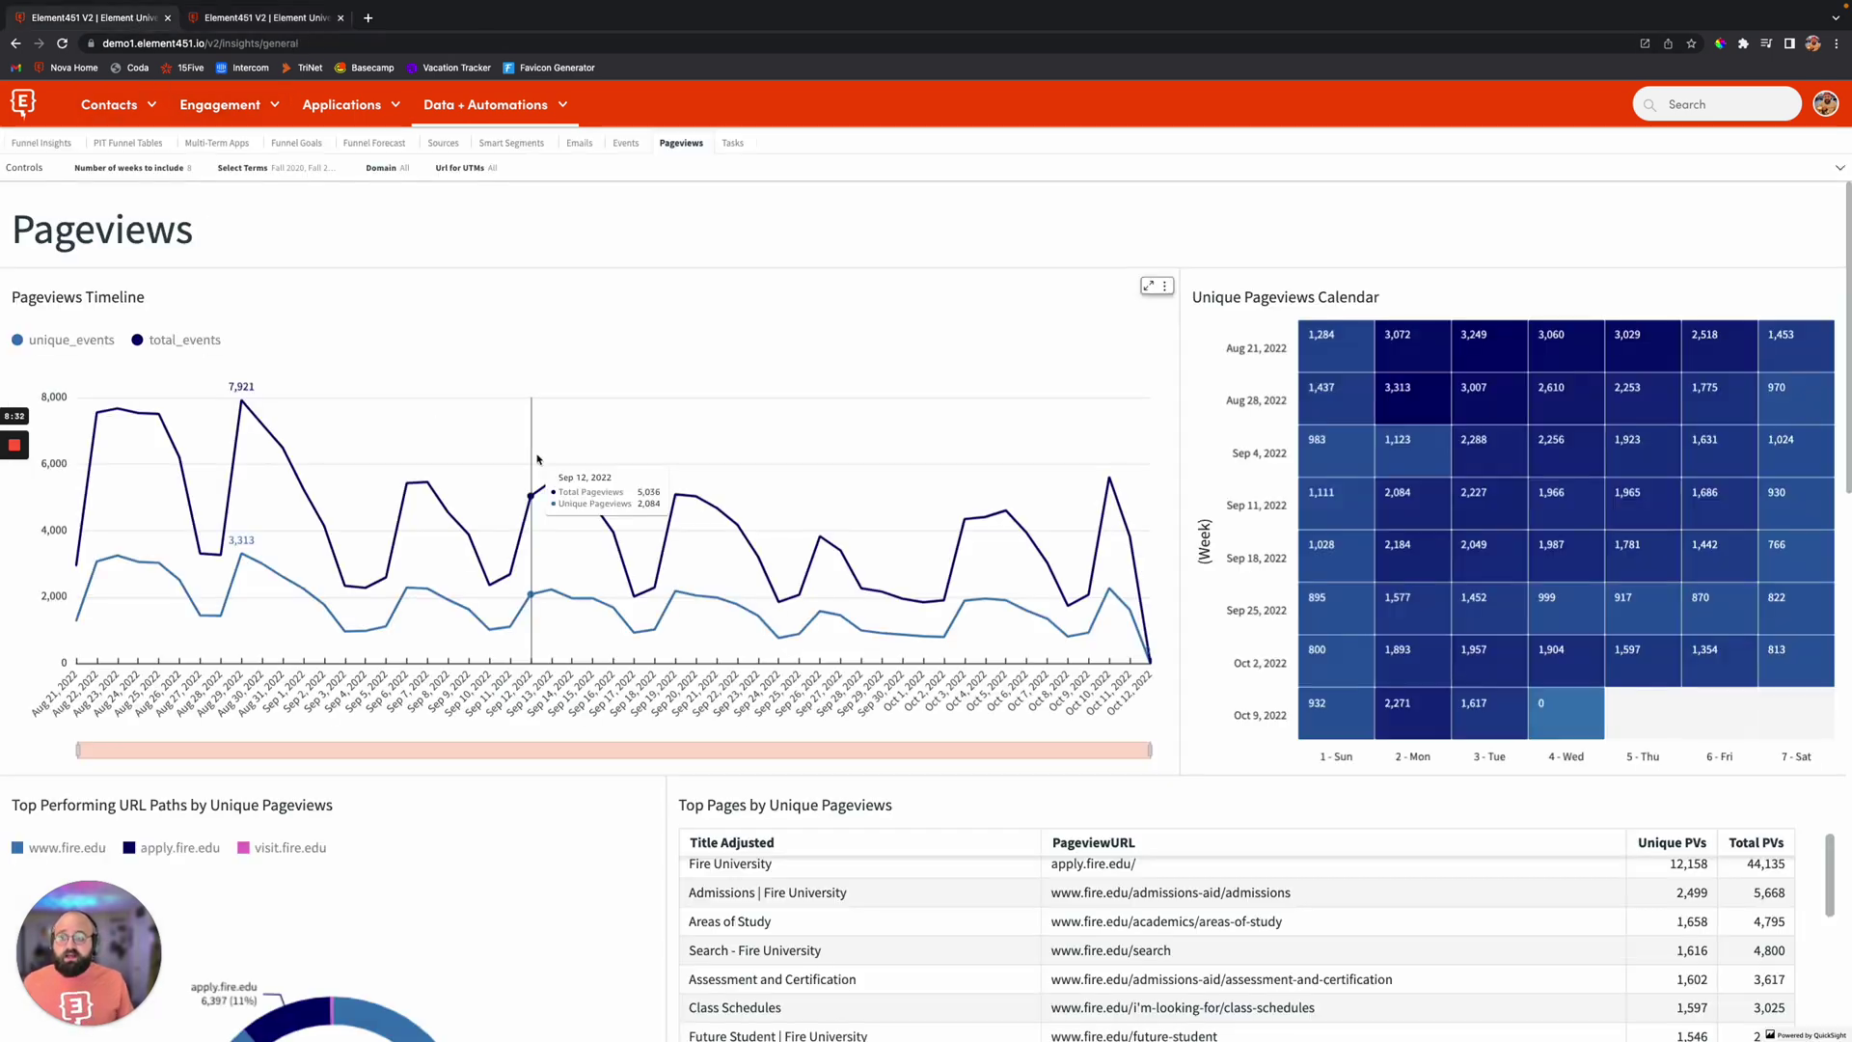